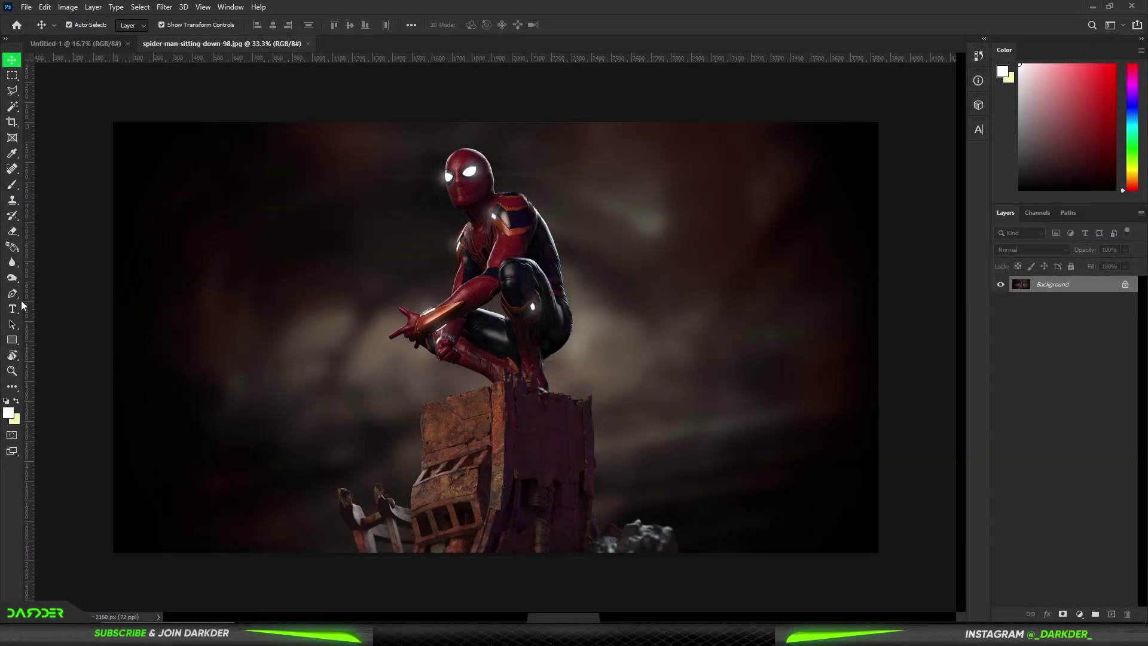
# Switch to the Pen Tool and zoom in on the image.
pyautogui.click(12, 293)
pyautogui.scroll(3, 338, 557)
pyautogui.scroll(3, 357, 571)
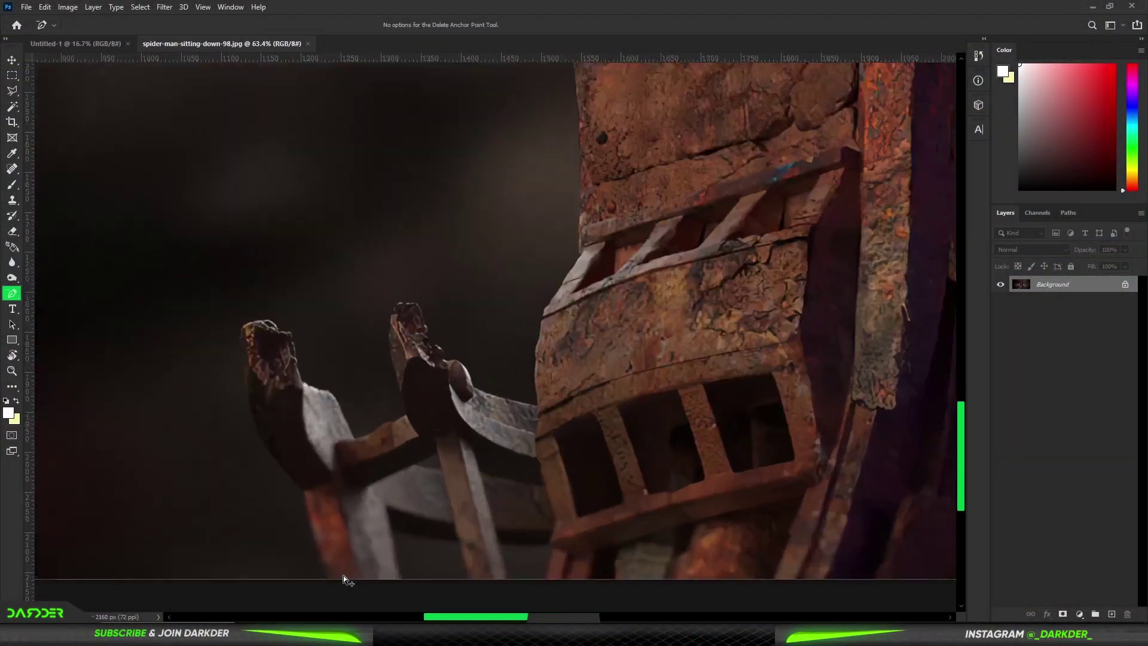
pyautogui.scroll(3, 343, 575)
pyautogui.scroll(1, 334, 579)
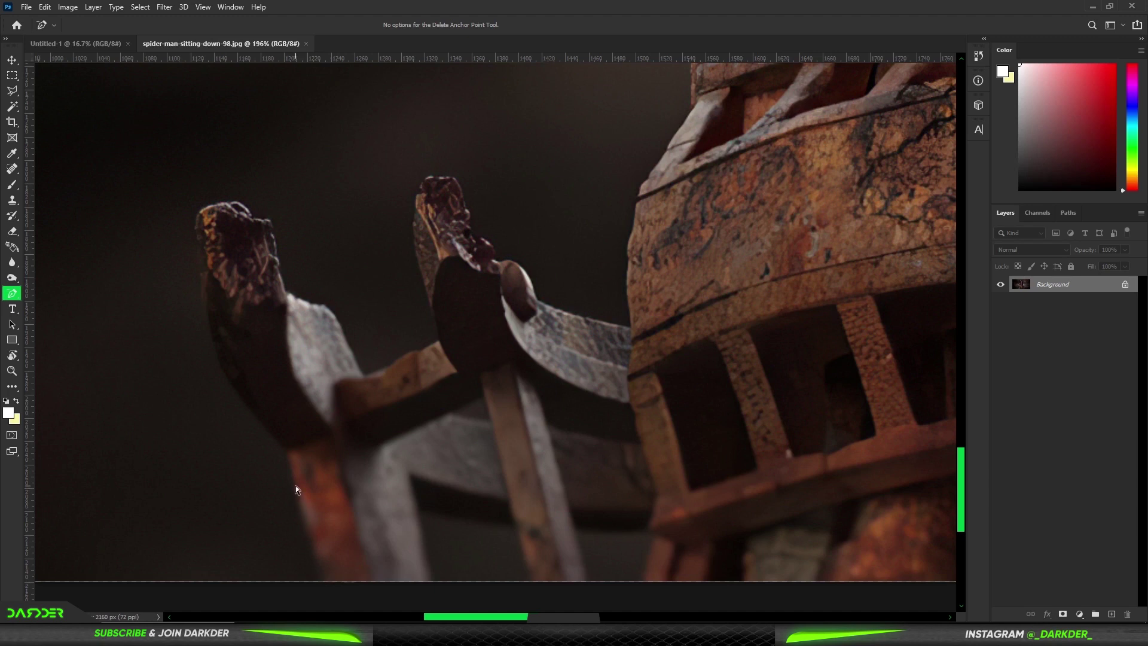
pyautogui.rightClick(7, 297)
pyautogui.click(41, 291)
# Start the path at the left prong's base and trace around both prongs.
pyautogui.click(326, 589)
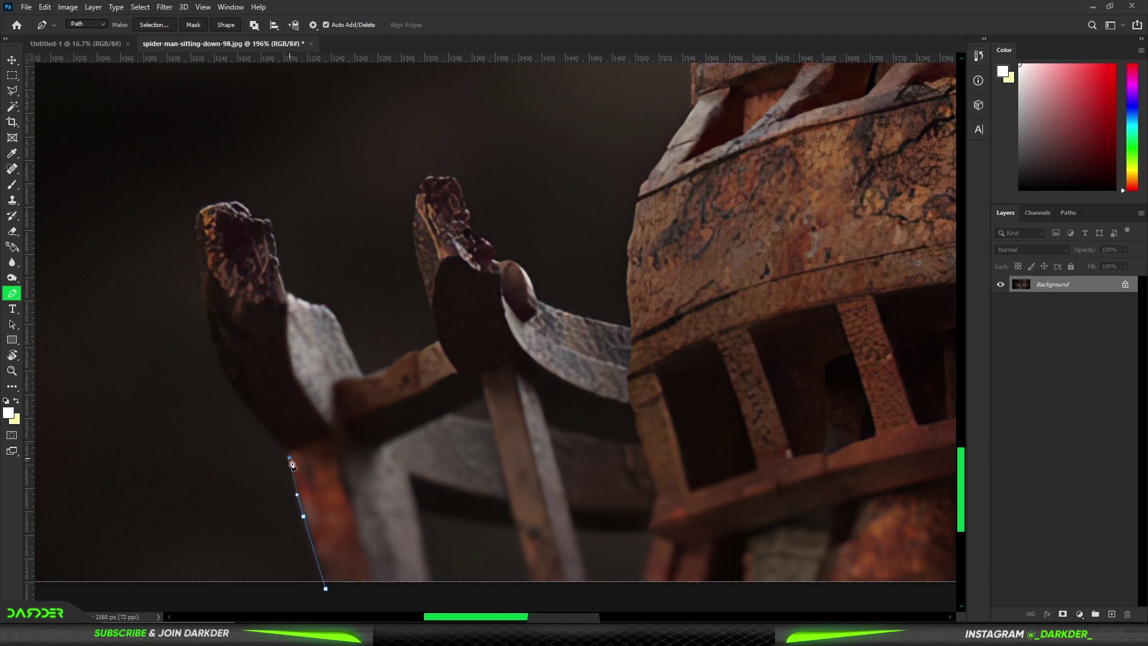
pyautogui.click(223, 372)
pyautogui.click(202, 275)
pyautogui.click(197, 221)
pyautogui.click(269, 224)
pyautogui.click(280, 273)
pyautogui.click(318, 305)
pyautogui.click(391, 365)
pyautogui.click(438, 342)
pyautogui.click(430, 309)
pyautogui.click(420, 192)
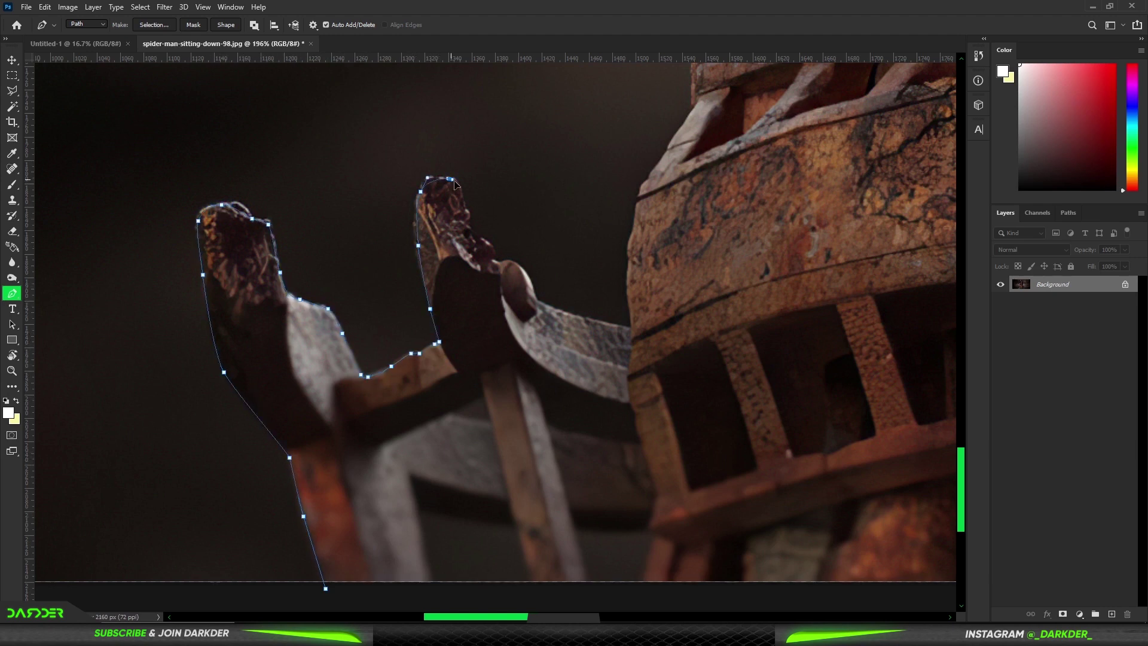
pyautogui.click(470, 212)
pyautogui.click(533, 292)
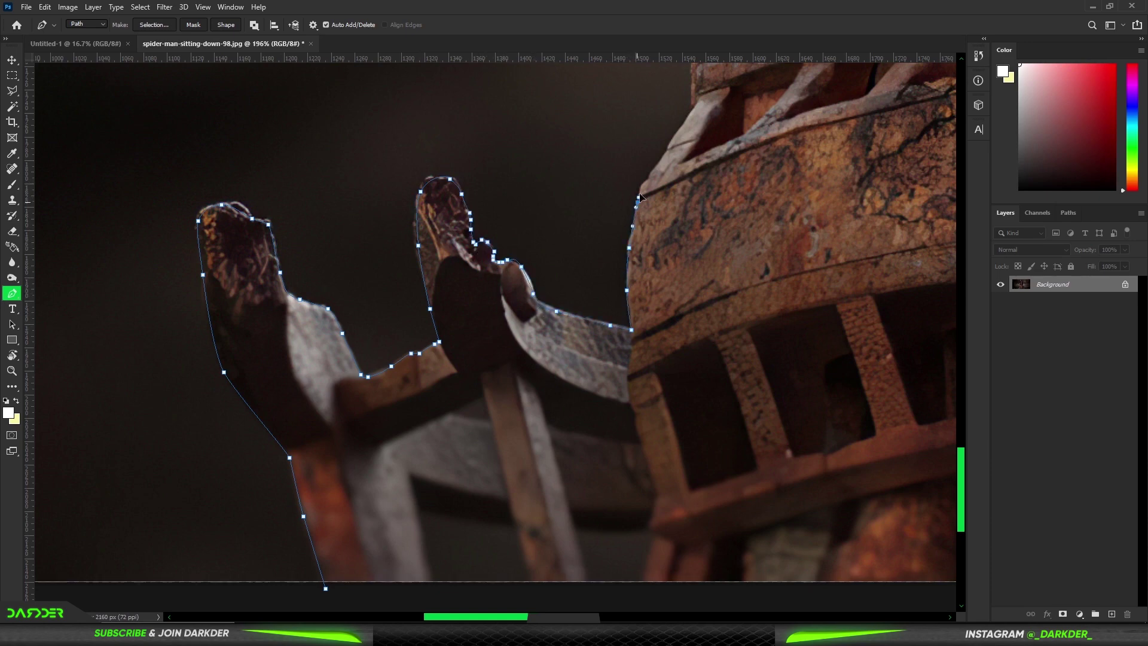
# Continue the path up the tall post to its top corner.
pyautogui.scroll(-2, 640, 197)
pyautogui.scroll(5, 640, 197)
pyautogui.click(635, 385)
pyautogui.click(632, 237)
pyautogui.click(627, 168)
pyautogui.click(636, 130)
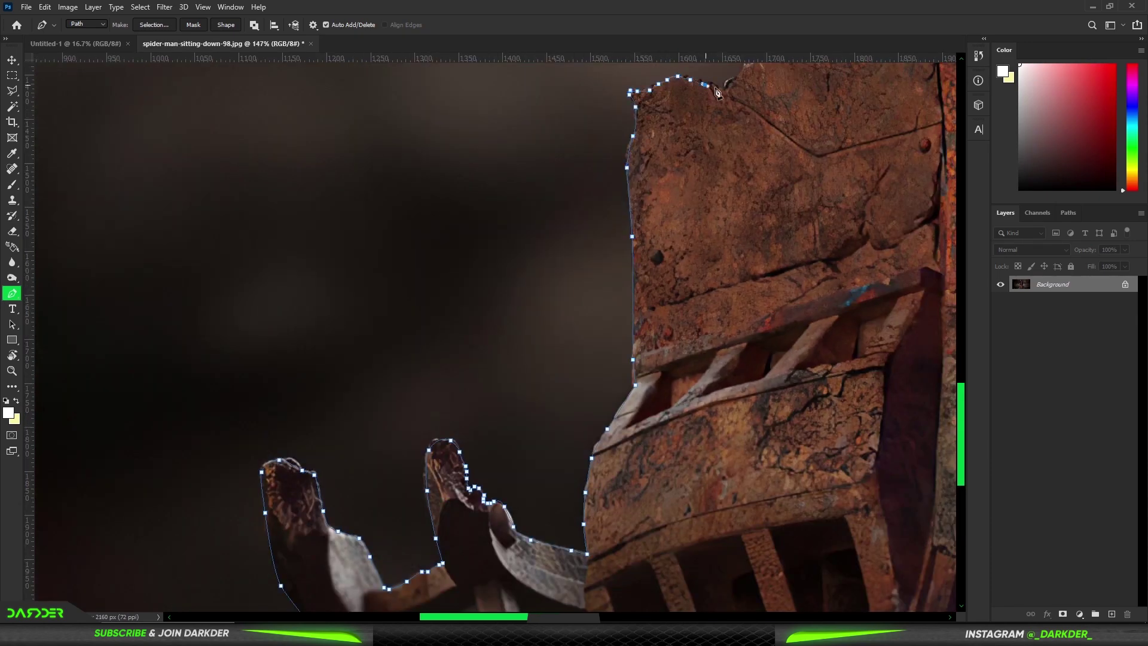
# Trace the post's jagged top, up to the leg and along the arm's lower edge.
pyautogui.moveTo(717, 93); pyautogui.dragTo(381, 433)
pyautogui.click(507, 374)
pyautogui.click(573, 351)
pyautogui.click(614, 339)
pyautogui.click(584, 313)
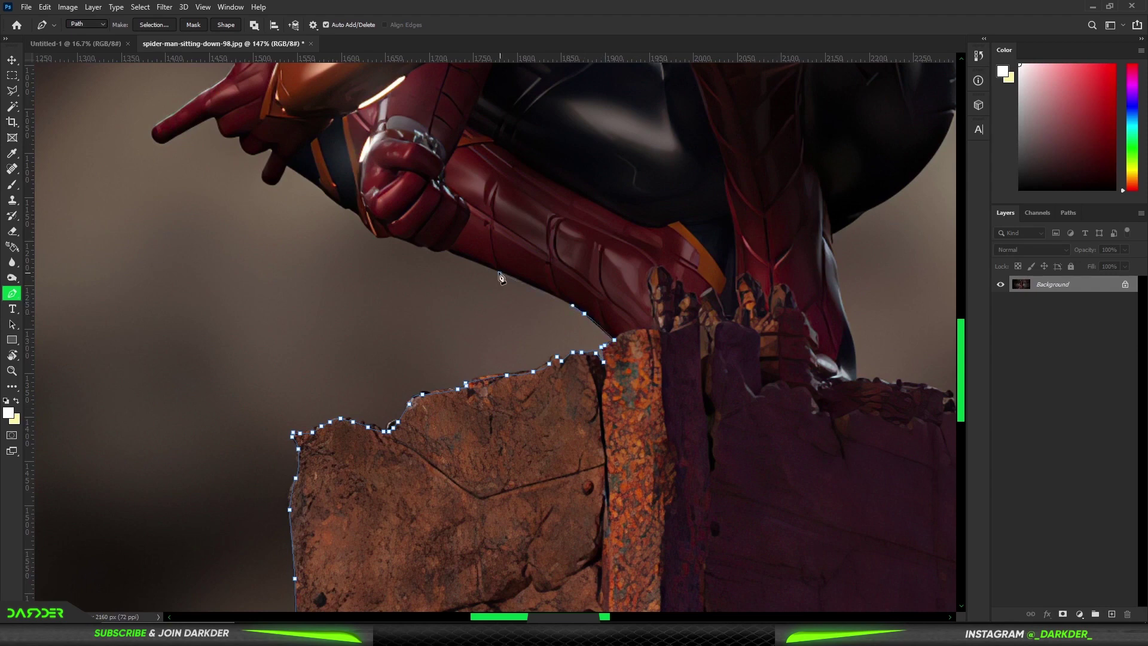
pyautogui.scroll(3, 502, 278)
pyautogui.click(540, 266)
pyautogui.click(427, 232)
pyautogui.click(388, 224)
pyautogui.click(355, 211)
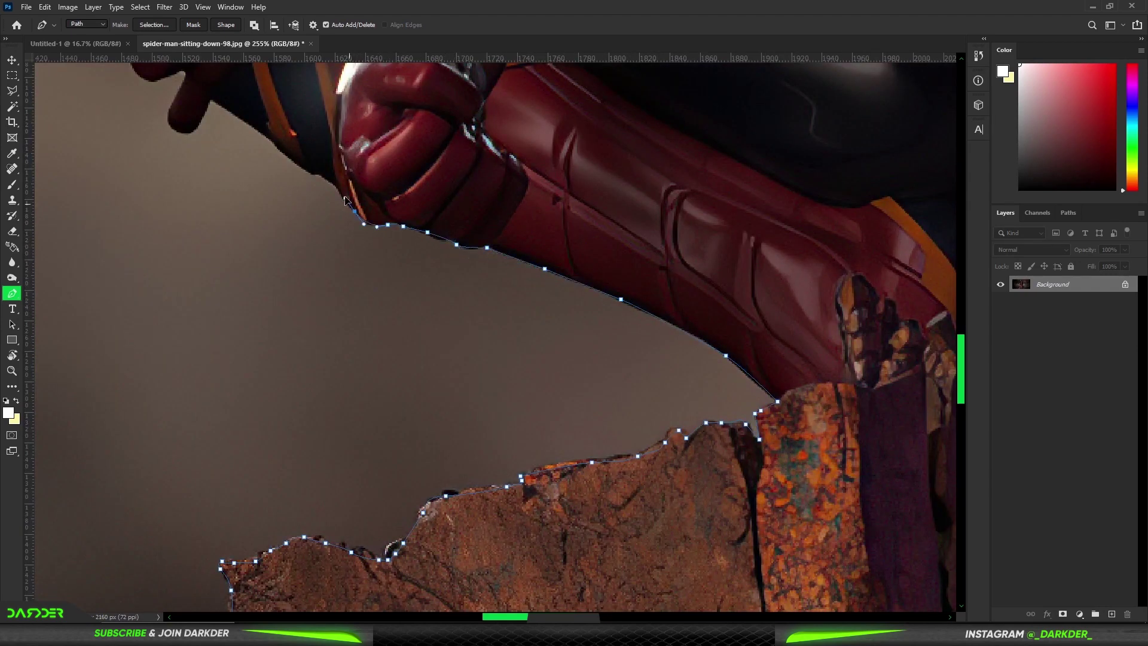
pyautogui.click(331, 181)
pyautogui.click(313, 174)
pyautogui.click(277, 147)
# Outline the pointing hand's fingers, fingertip and index finger's upper edge.
pyautogui.moveTo(281, 106); pyautogui.dragTo(458, 370)
pyautogui.click(336, 343)
pyautogui.click(305, 313)
pyautogui.click(283, 321)
pyautogui.click(270, 302)
pyautogui.click(159, 298)
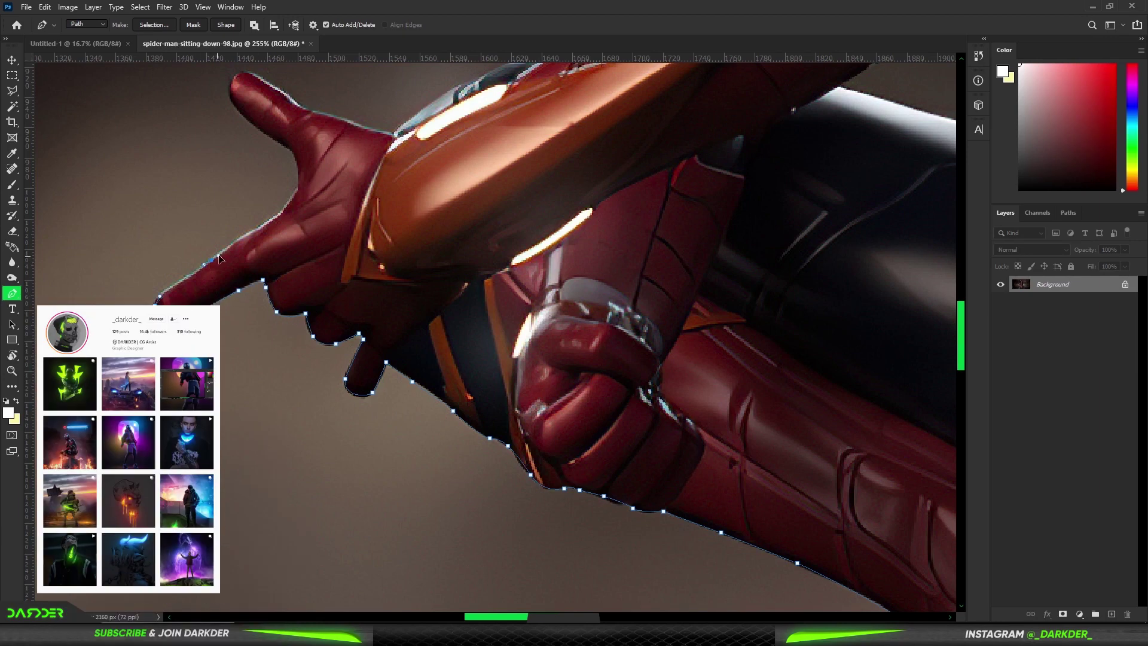
pyautogui.click(293, 153)
pyautogui.click(248, 122)
pyautogui.click(229, 90)
pyautogui.click(235, 75)
pyautogui.click(245, 72)
# Trace the forearm's upper edge, the shoulder, and the neck and chin.
pyautogui.moveTo(390, 136); pyautogui.dragTo(292, 474)
pyautogui.click(332, 438)
pyautogui.click(402, 405)
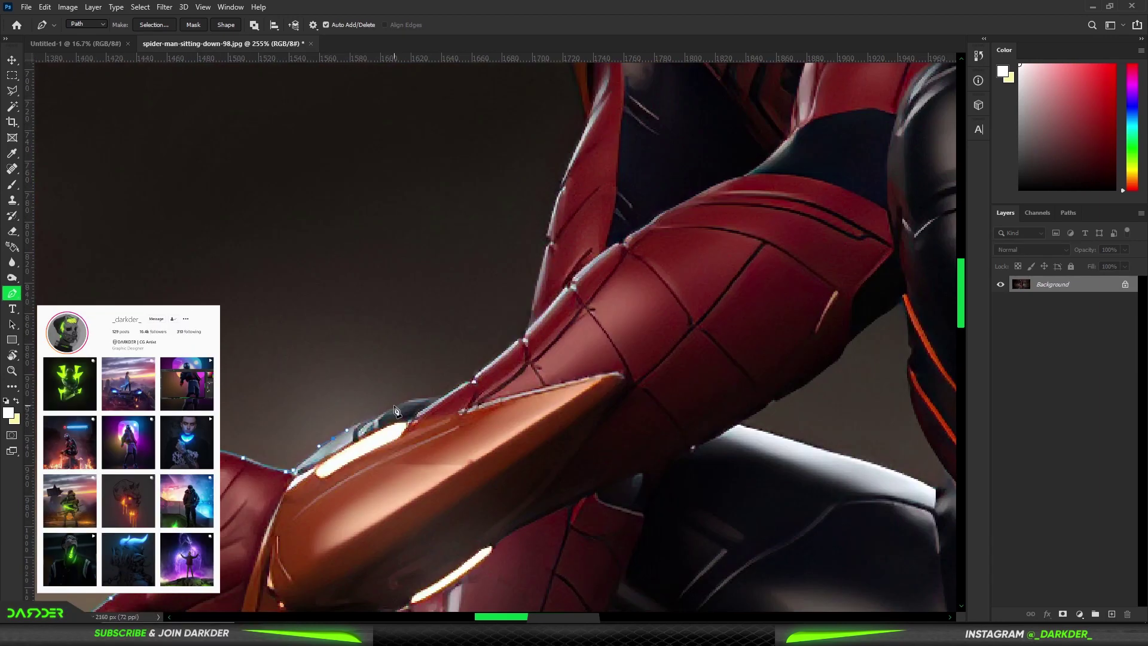
pyautogui.click(436, 399)
pyautogui.click(472, 380)
pyautogui.click(499, 354)
pyautogui.moveTo(569, 163); pyautogui.dragTo(615, 423)
pyautogui.click(622, 197)
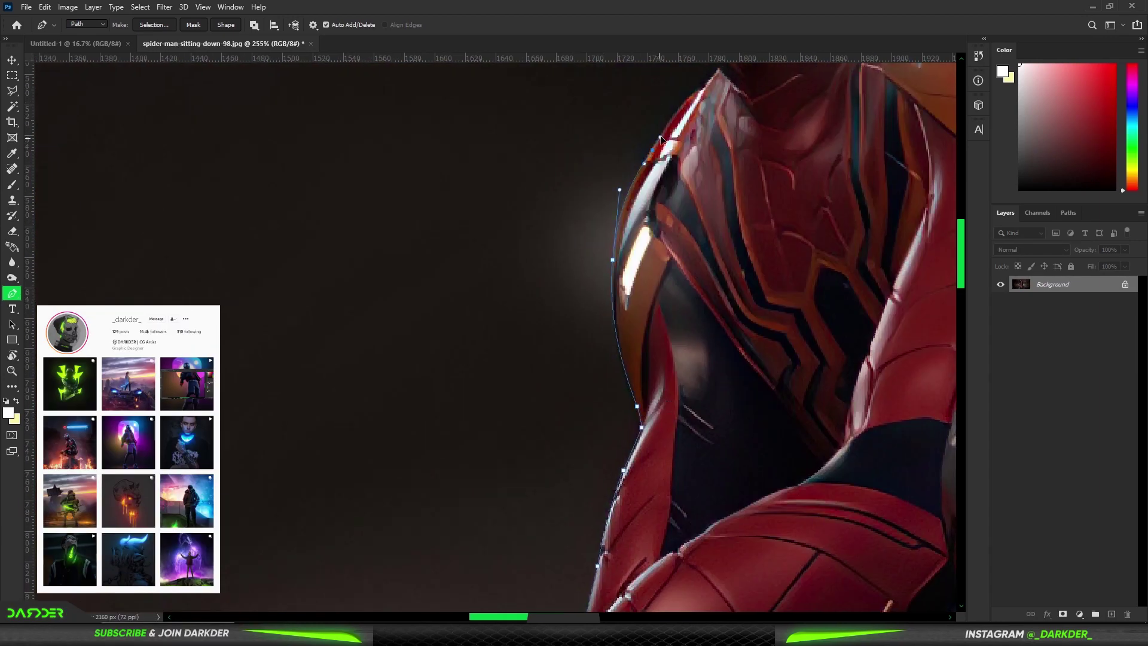
pyautogui.moveTo(621, 197); pyautogui.dragTo(637, 439)
pyautogui.click(593, 387)
pyautogui.click(546, 345)
pyautogui.click(493, 279)
# Curve the path up the cheek, over the head and down its right side.
pyautogui.moveTo(490, 268); pyautogui.dragTo(544, 528)
pyautogui.click(535, 512)
pyautogui.click(513, 436)
pyautogui.click(510, 412)
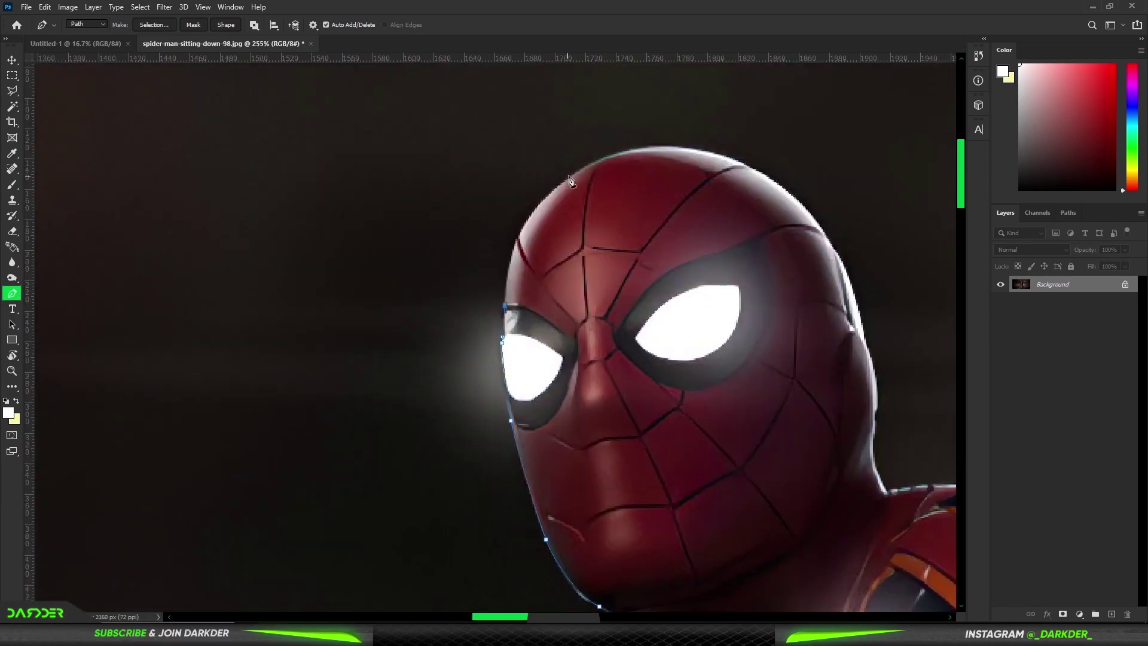
pyautogui.moveTo(570, 178); pyautogui.dragTo(629, 141)
pyautogui.click(590, 163)
pyautogui.moveTo(774, 181); pyautogui.dragTo(876, 247)
pyautogui.click(860, 323)
pyautogui.click(874, 381)
pyautogui.moveTo(874, 422); pyautogui.dragTo(871, 443)
# Trace down the back and leg, across the post's top and down its right edge.
pyautogui.moveTo(952, 488); pyautogui.dragTo(542, 167)
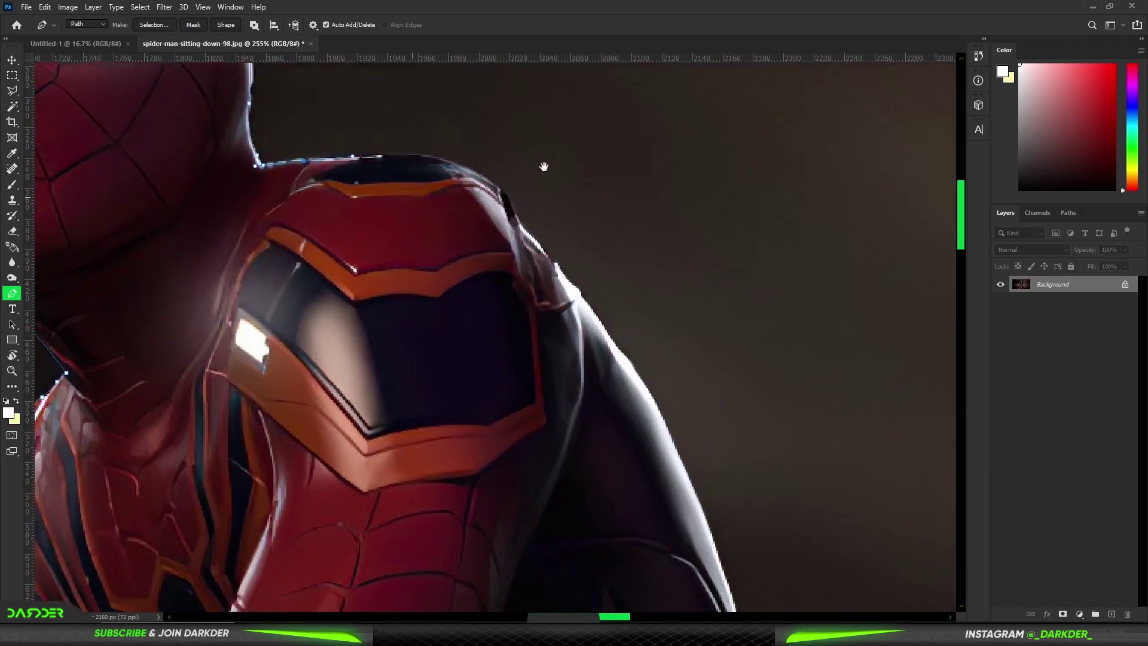
pyautogui.click(508, 203)
pyautogui.moveTo(734, 444); pyautogui.dragTo(651, 270)
pyautogui.scroll(-5, 650, 271)
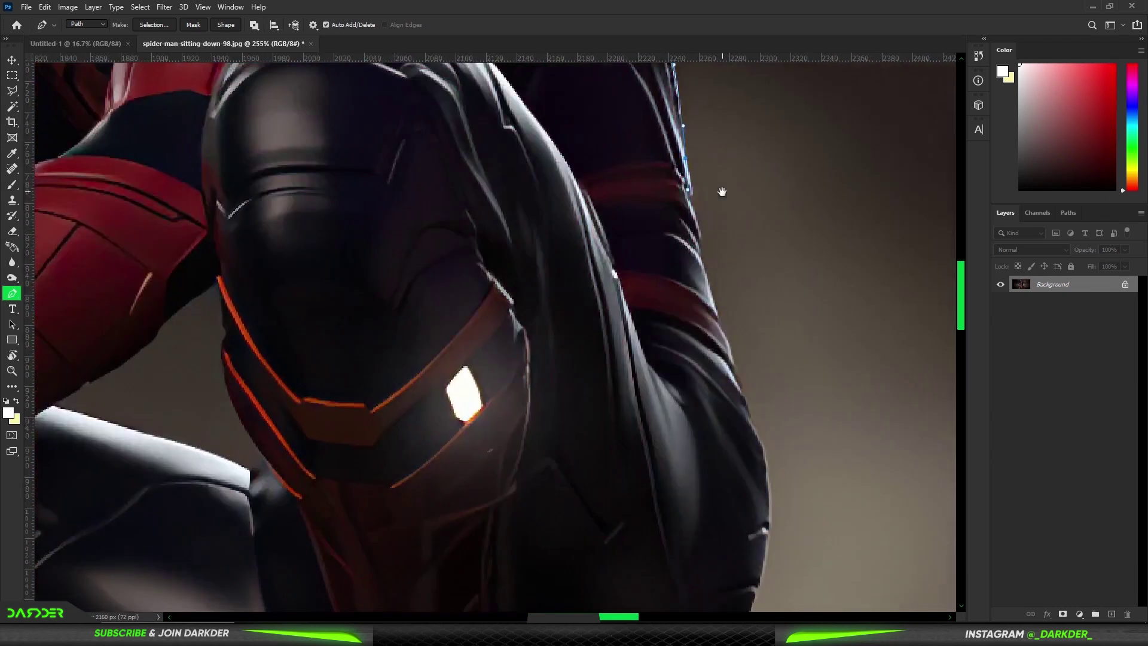
pyautogui.scroll(-5, 687, 388)
pyautogui.click(685, 406)
pyautogui.click(580, 477)
pyautogui.scroll(-4, 579, 476)
pyautogui.click(639, 490)
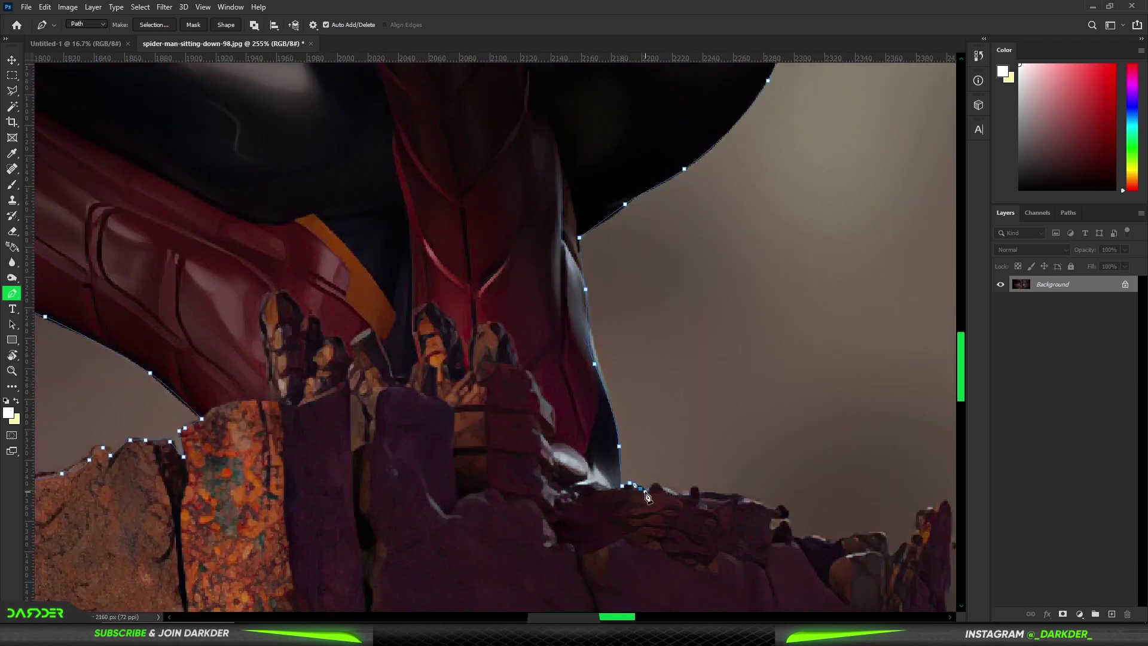
pyautogui.click(700, 493)
pyautogui.click(771, 511)
pyautogui.scroll(-4, 837, 541)
pyautogui.hscroll(3, 623, 297)
pyautogui.click(598, 380)
pyautogui.click(604, 514)
# Trace the rubble at the bottom right and close the path along the bottom edge.
pyautogui.scroll(-5, 604, 514)
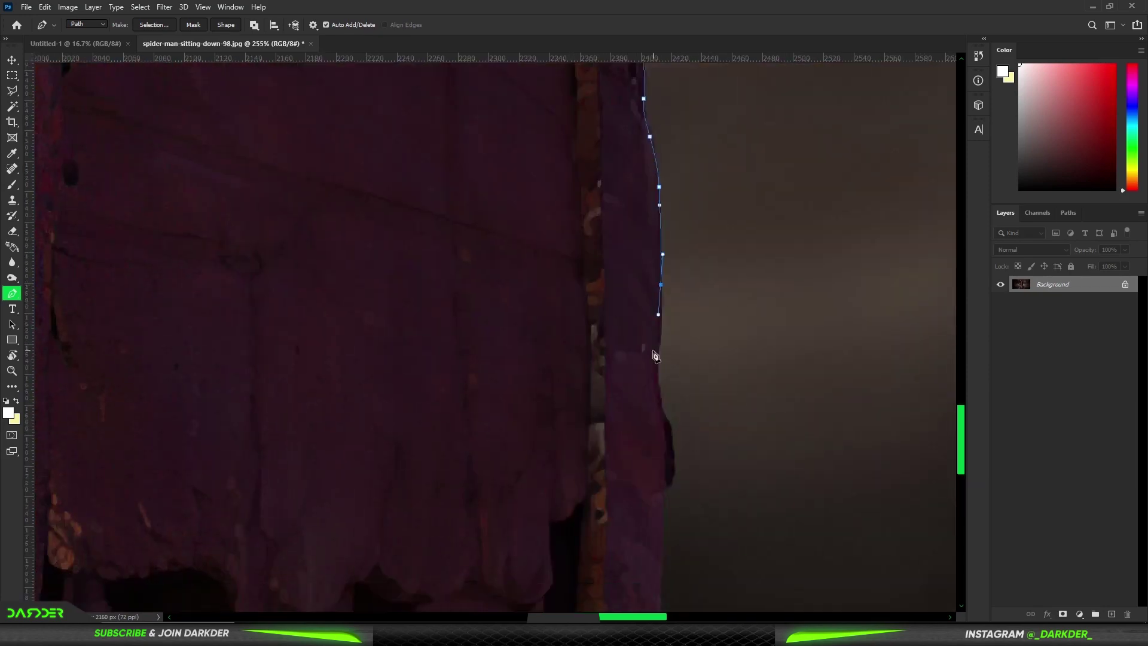
pyautogui.scroll(-5, 657, 419)
pyautogui.scroll(-5, 708, 418)
pyautogui.click(667, 202)
pyautogui.click(880, 174)
pyautogui.scroll(-5, 837, 299)
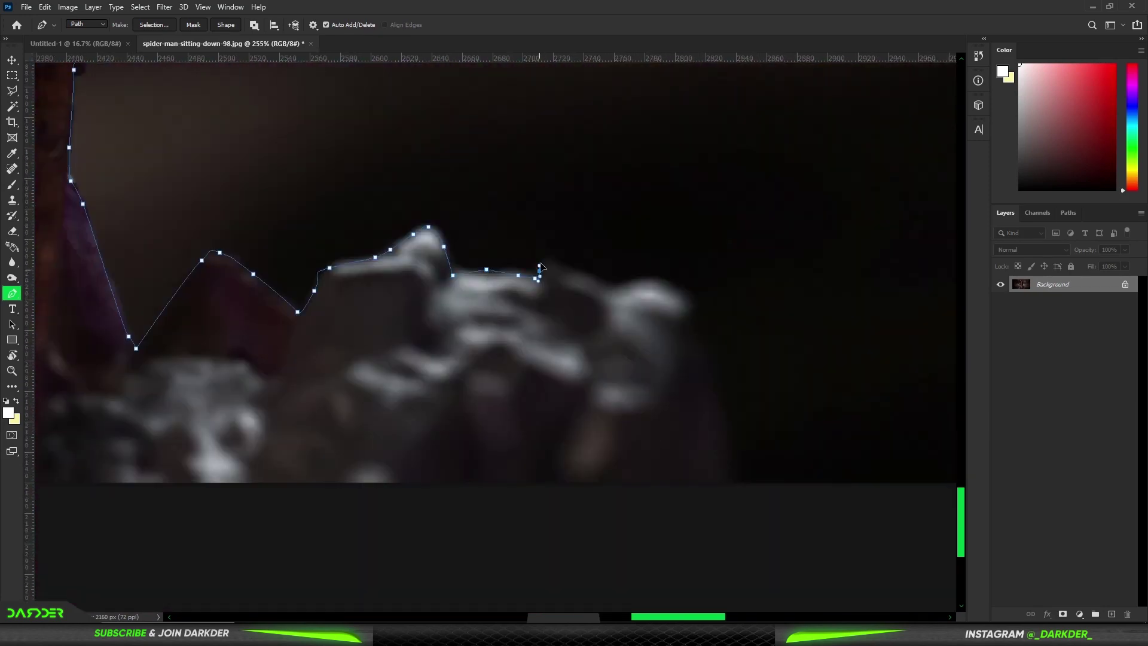
pyautogui.scroll(-5, 717, 479)
pyautogui.scroll(-3, 657, 538)
pyautogui.click(342, 583)
# Turn the outline path into a selection and add a layer mask from it.
pyautogui.rightClick(478, 526)
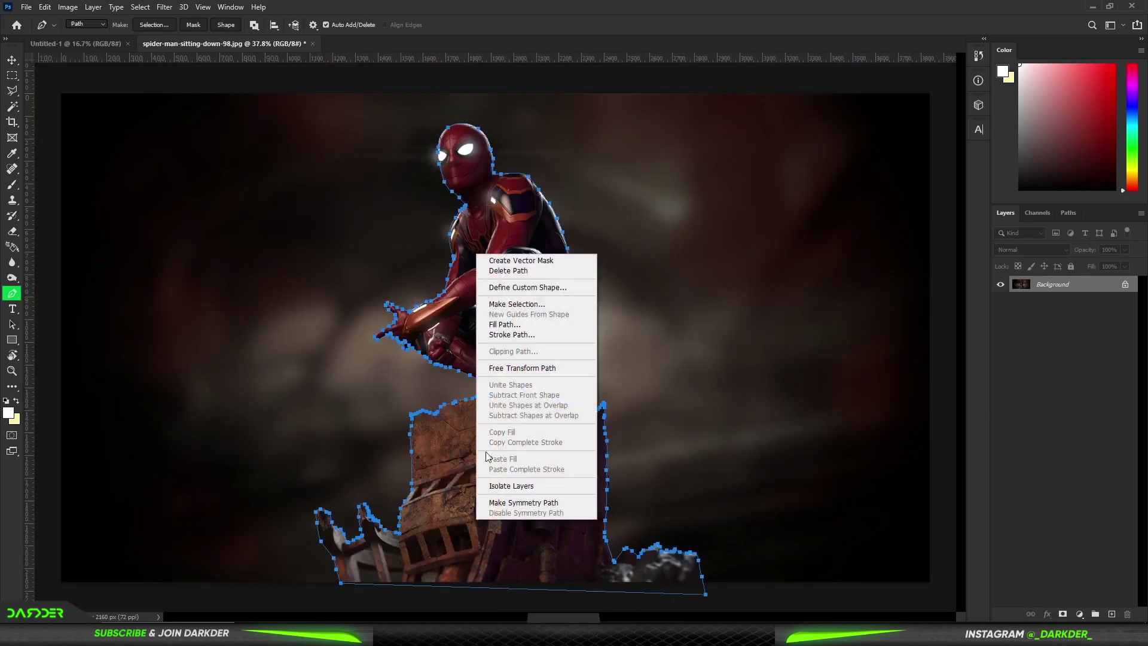
pyautogui.click(524, 304)
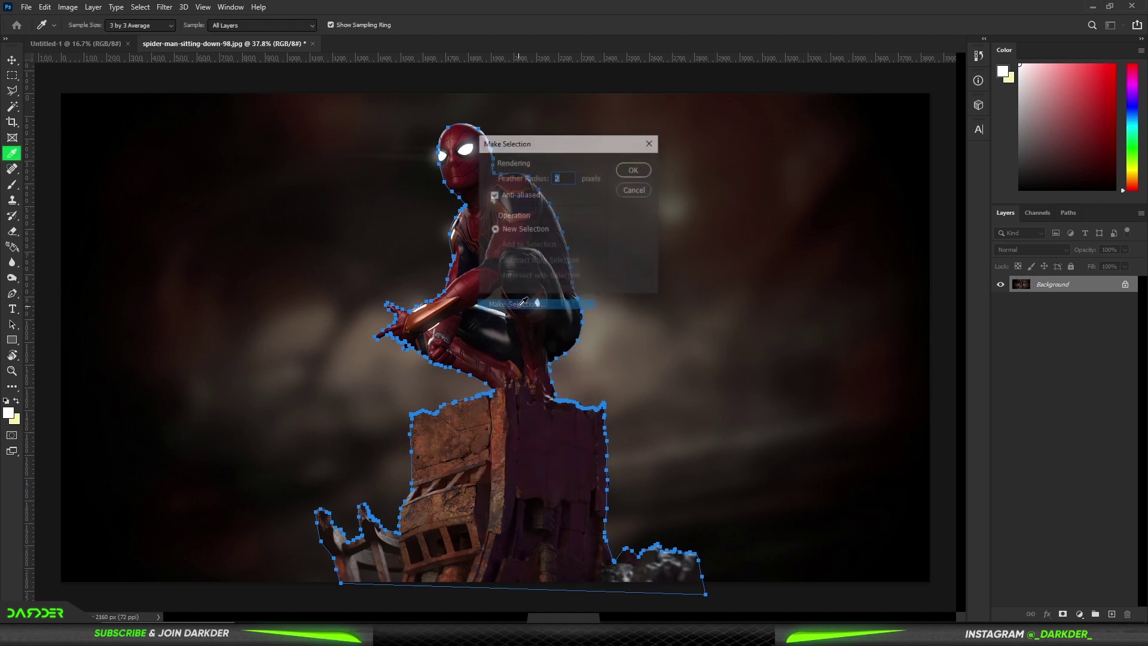
pyautogui.click(632, 169)
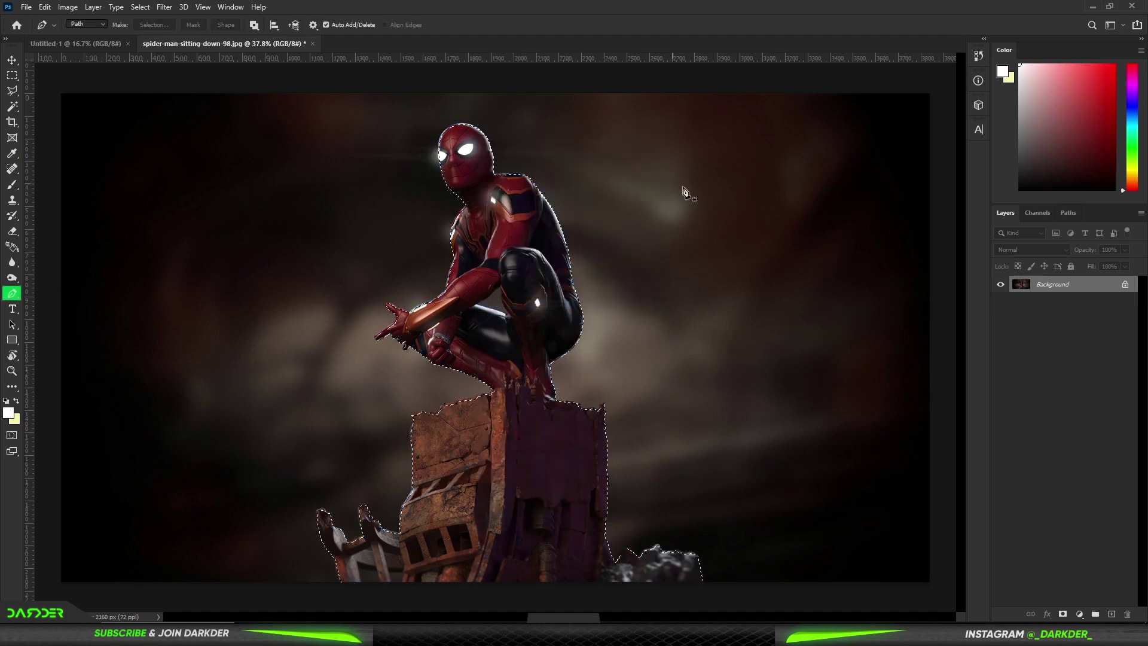
pyautogui.click(1062, 613)
# Draw a curved path around the gap between the arm and leg.
pyautogui.scroll(2, 524, 329)
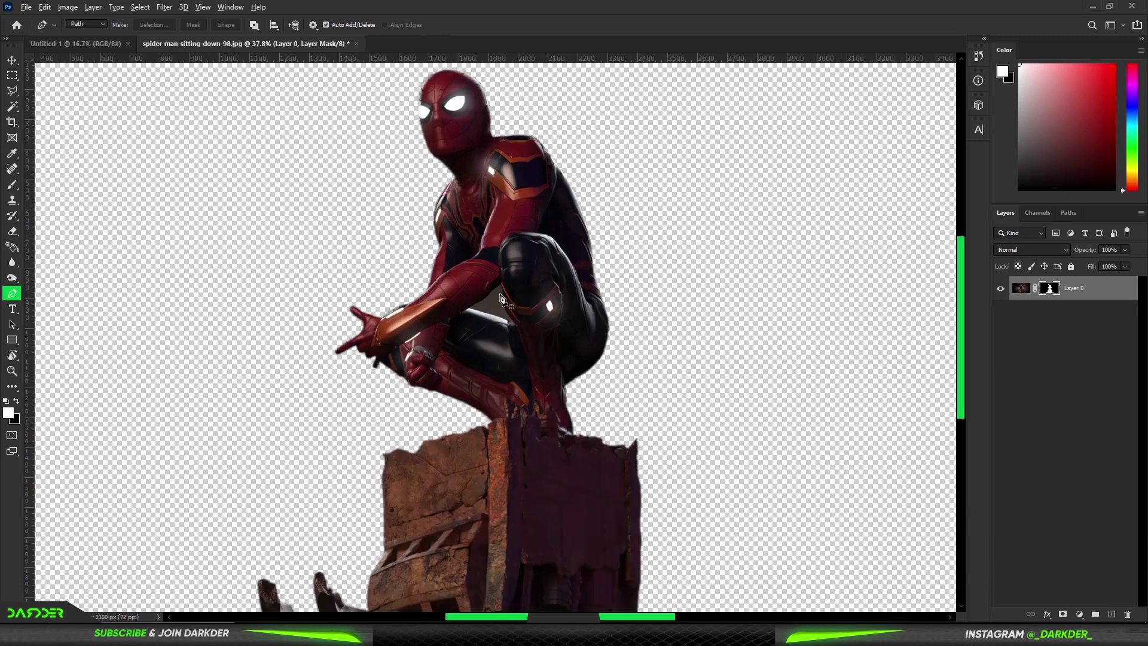
pyautogui.scroll(3, 520, 328)
pyautogui.scroll(3, 474, 328)
pyautogui.scroll(2, 403, 353)
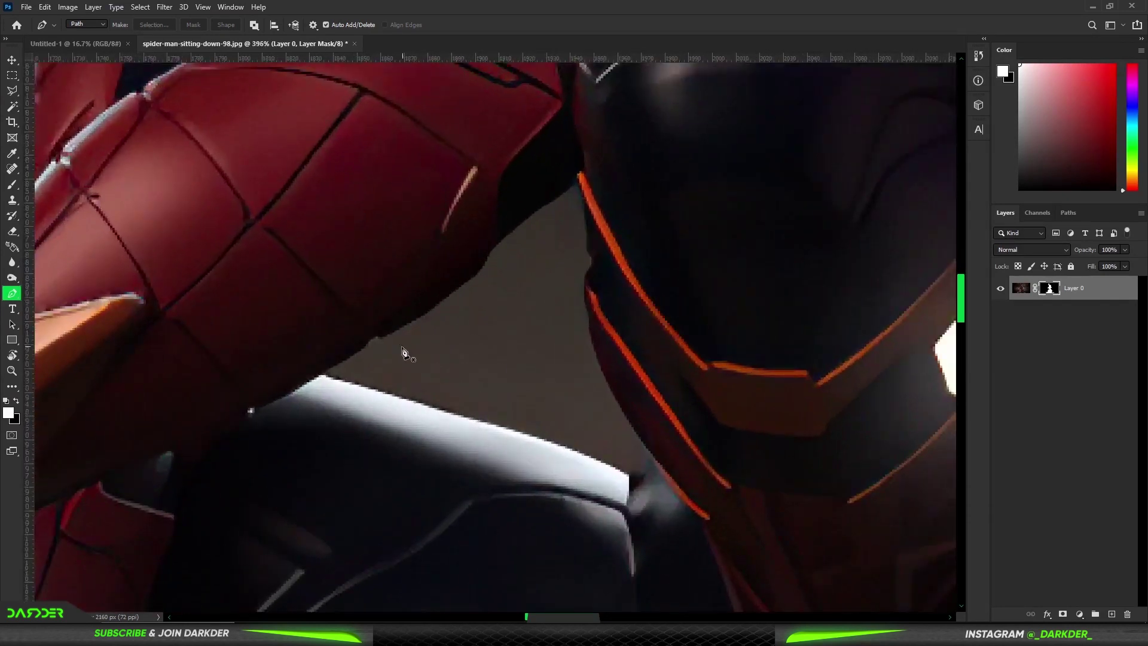
pyautogui.click(324, 375)
pyautogui.moveTo(423, 313); pyautogui.dragTo(447, 299)
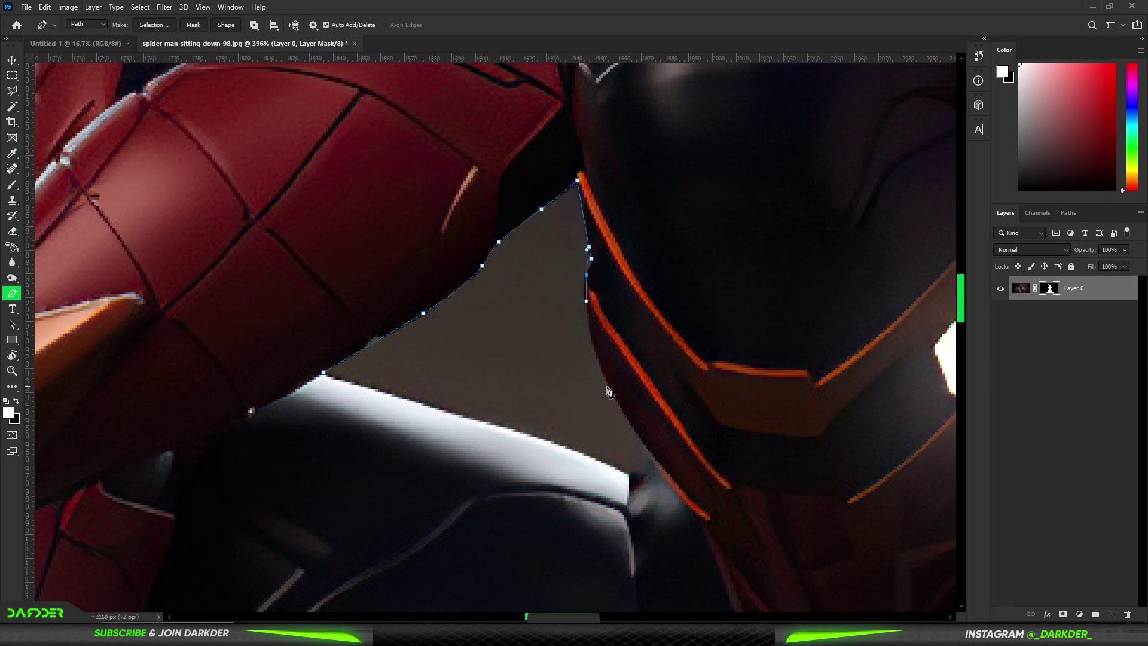
pyautogui.moveTo(610, 389); pyautogui.dragTo(625, 414)
# Select the gap path, fill it black on the mask, then deselect.
pyautogui.rightClick(479, 98)
pyautogui.click(508, 154)
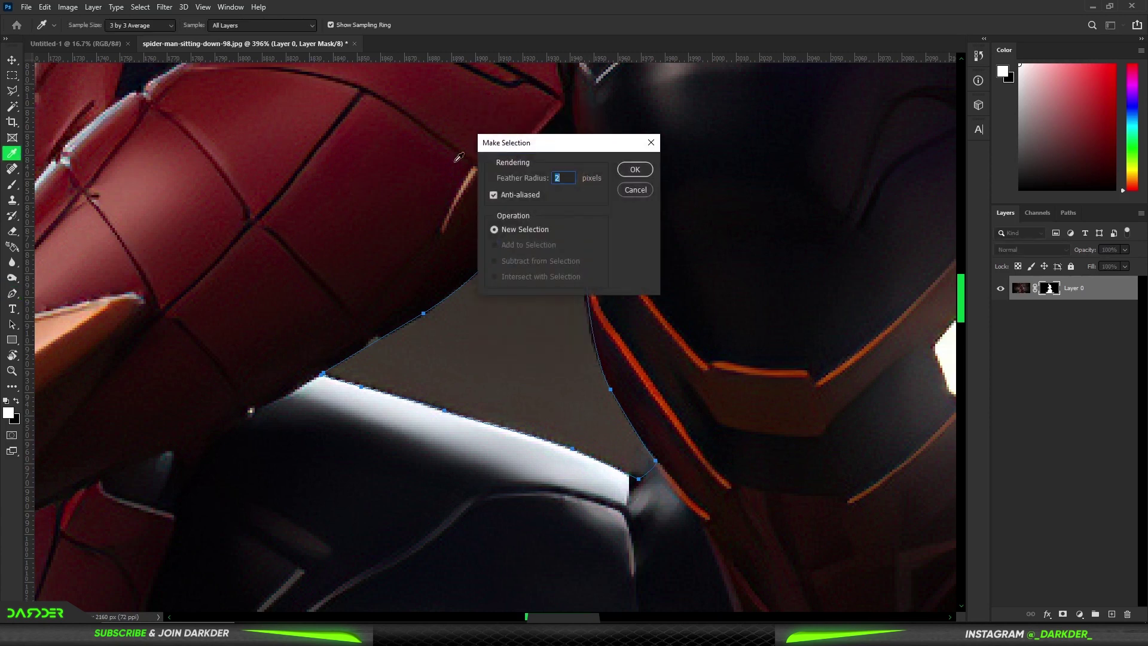
pyautogui.click(635, 170)
pyautogui.press('b')
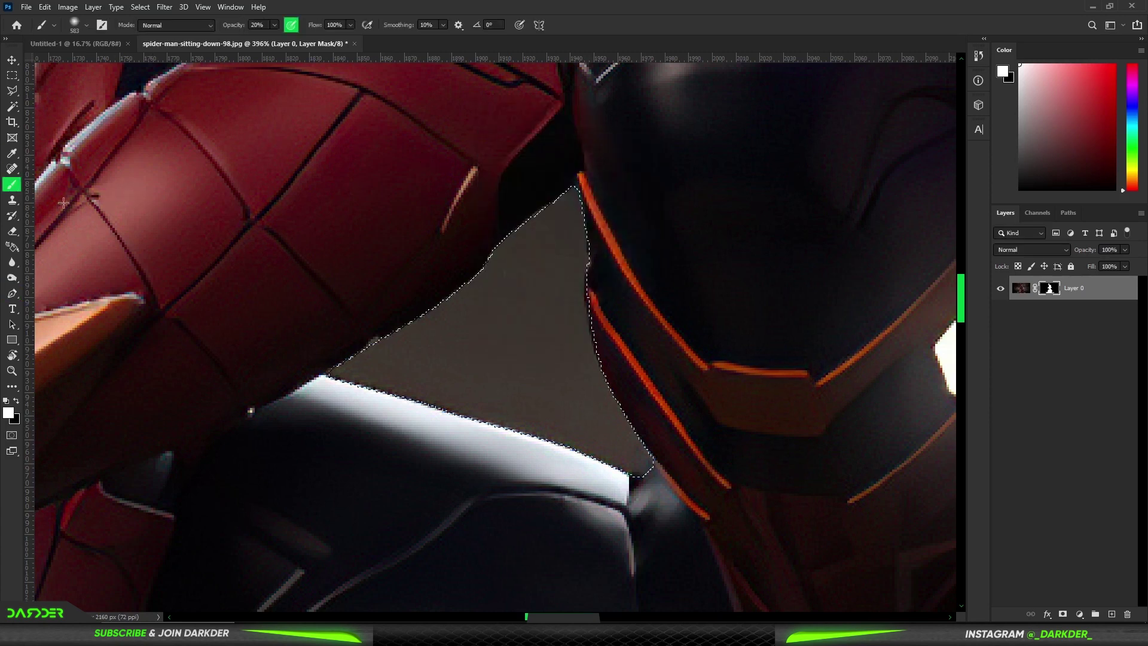
pyautogui.press('x')
pyautogui.hotkey('alt', 'BackSpace')
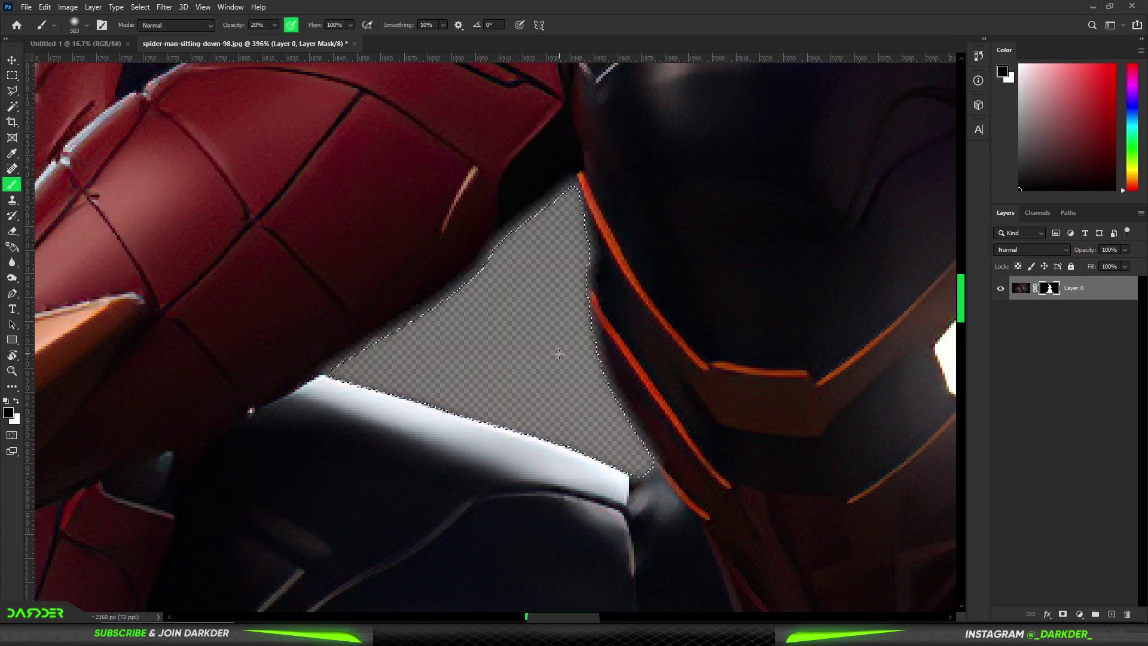
pyautogui.moveTo(295, 354); pyautogui.dragTo(197, 367)
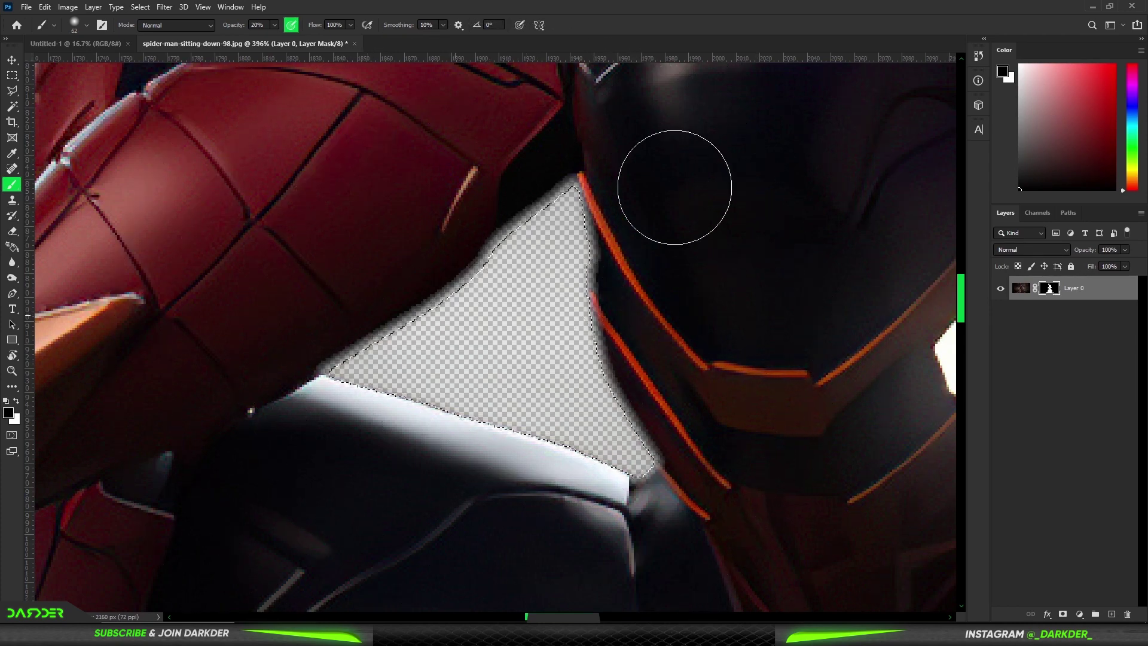
pyautogui.hotkey('ctrl', 'd')
pyautogui.scroll(-3, 723, 358)
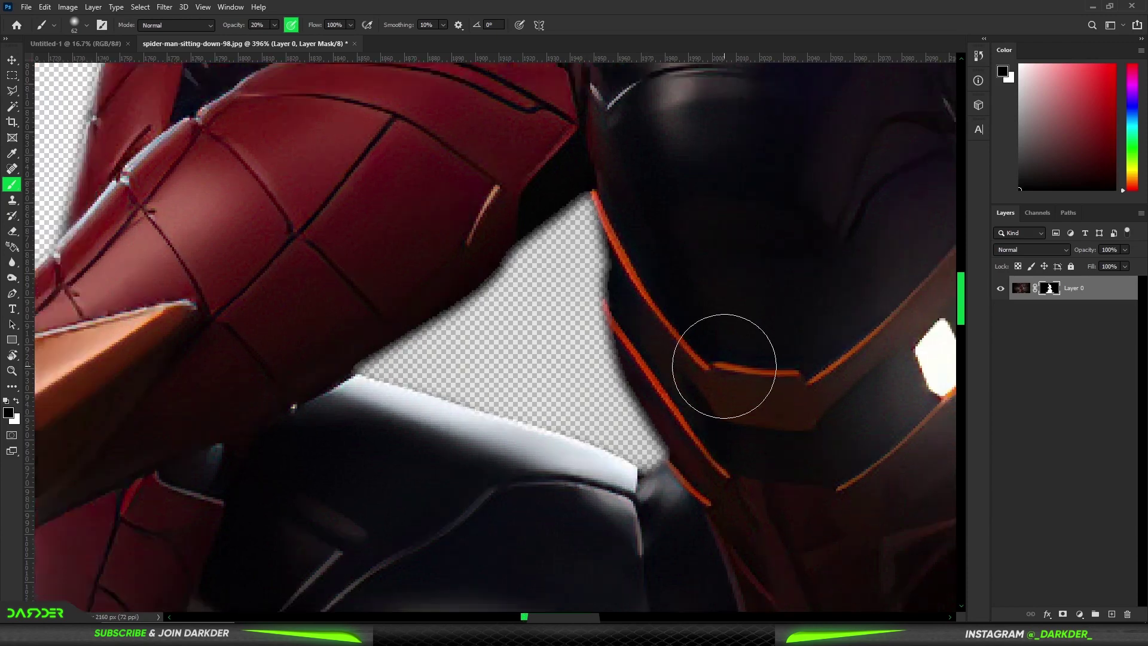
pyautogui.scroll(-3, 723, 358)
pyautogui.scroll(-2, 728, 361)
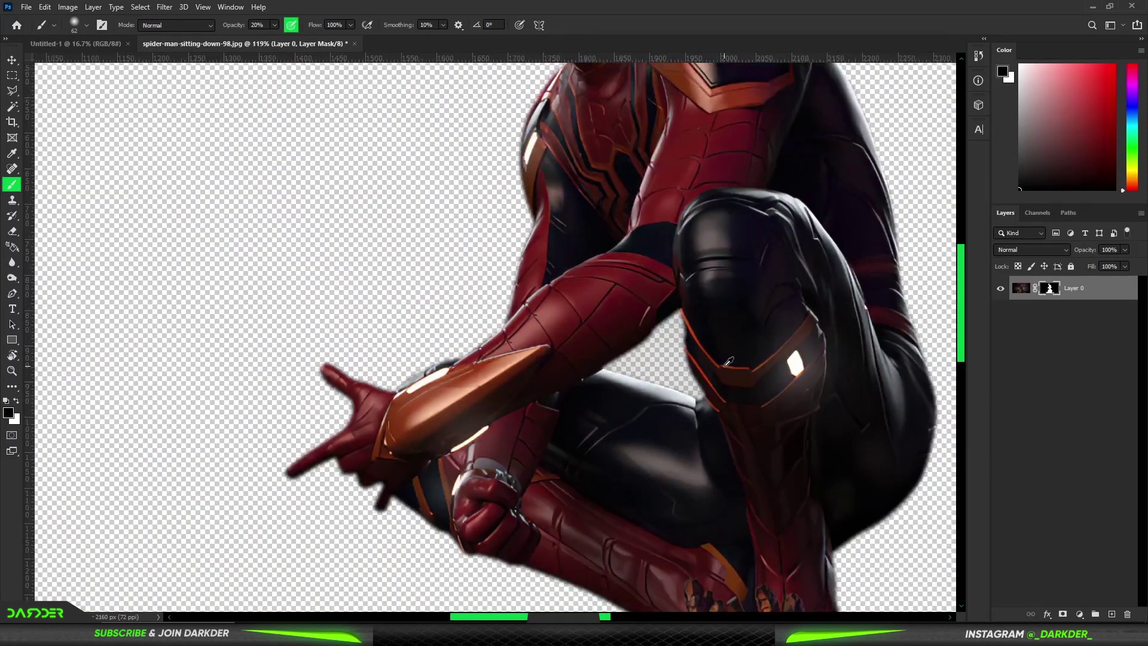
# Convert Layer 0 with the Spider-Man cutout to a smart object.
pyautogui.rightClick(1105, 290)
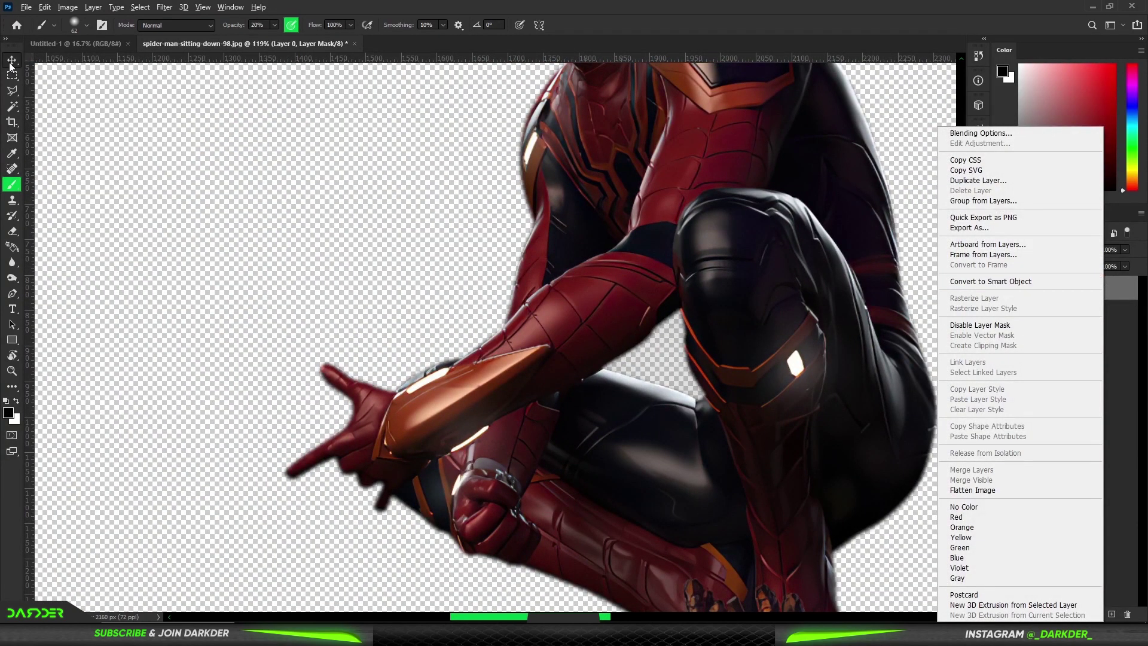
pyautogui.press('Escape')
pyautogui.scroll(-3, 428, 272)
pyautogui.scroll(-2, 428, 272)
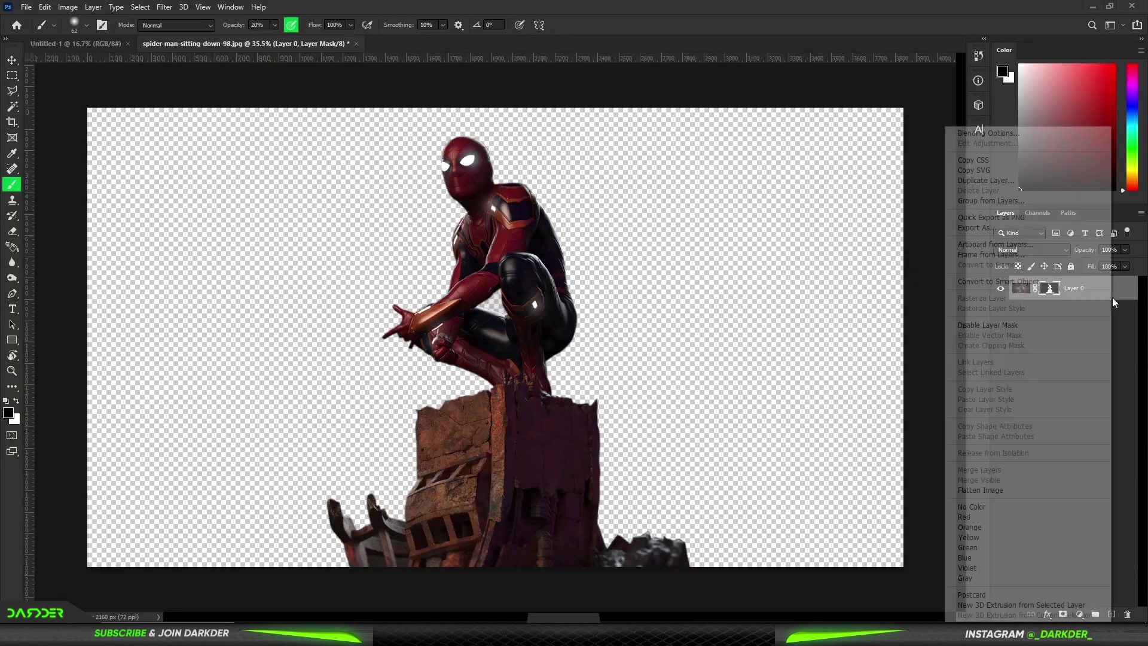
pyautogui.click(992, 281)
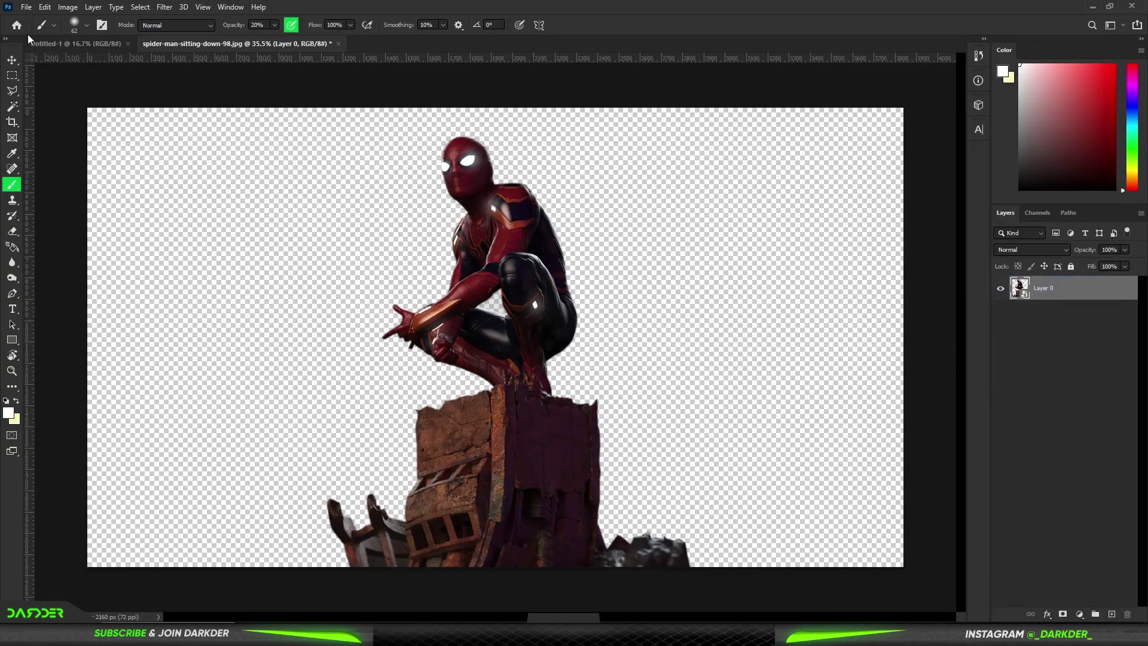
# Drag the layer into Untitled-1 and scale it to about 156%.
pyautogui.click(12, 60)
pyautogui.moveTo(513, 222)
pyautogui.mouseDown()
pyautogui.moveTo(442, 286)
pyautogui.moveTo(475, 311)
pyautogui.moveTo(528, 502)
pyautogui.mouseUp()
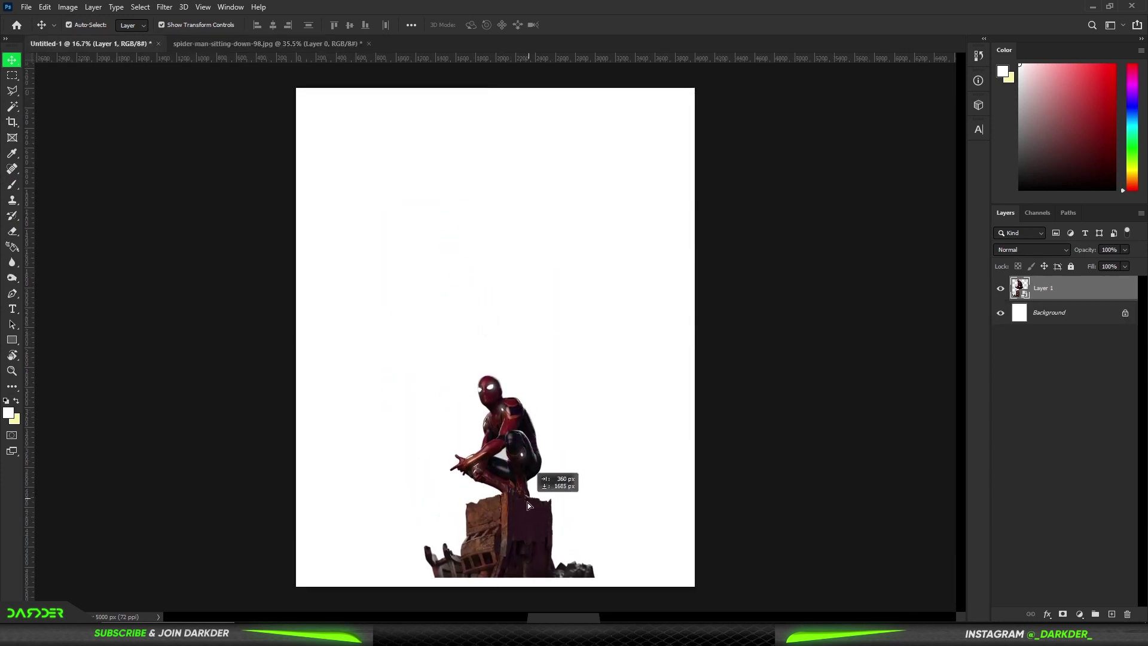
pyautogui.hotkey('ctrl', 't')
pyautogui.moveTo(503, 378)
pyautogui.mouseDown()
pyautogui.moveTo(505, 258)
pyautogui.moveTo(513, 276)
pyautogui.moveTo(521, 267)
pyautogui.mouseUp()
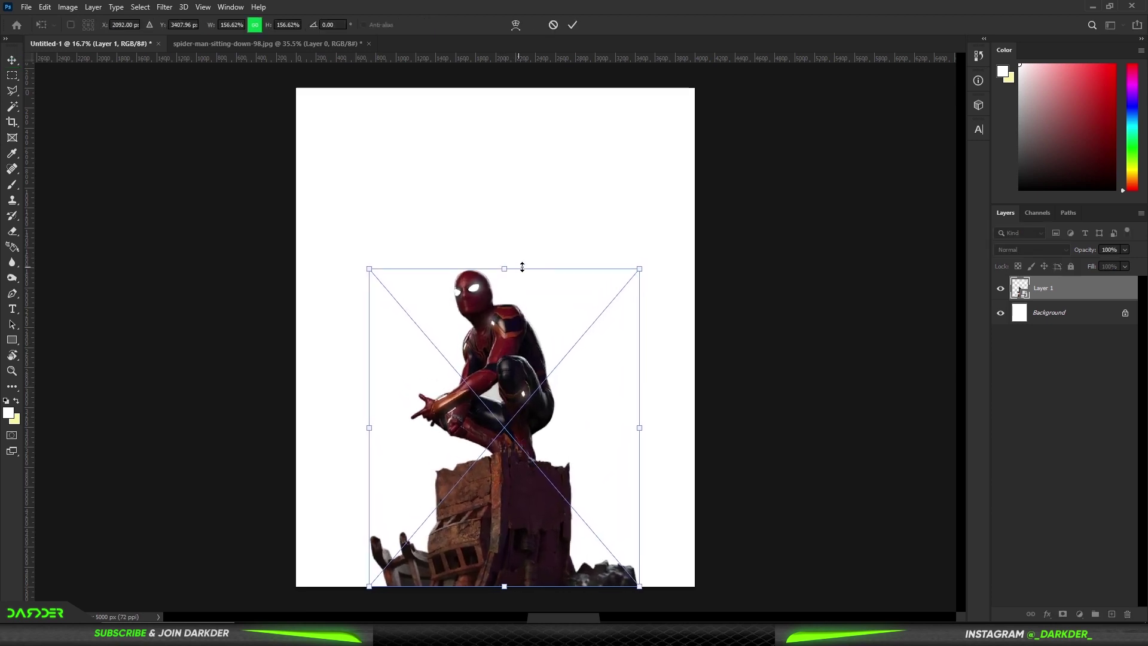
pyautogui.press('Return')
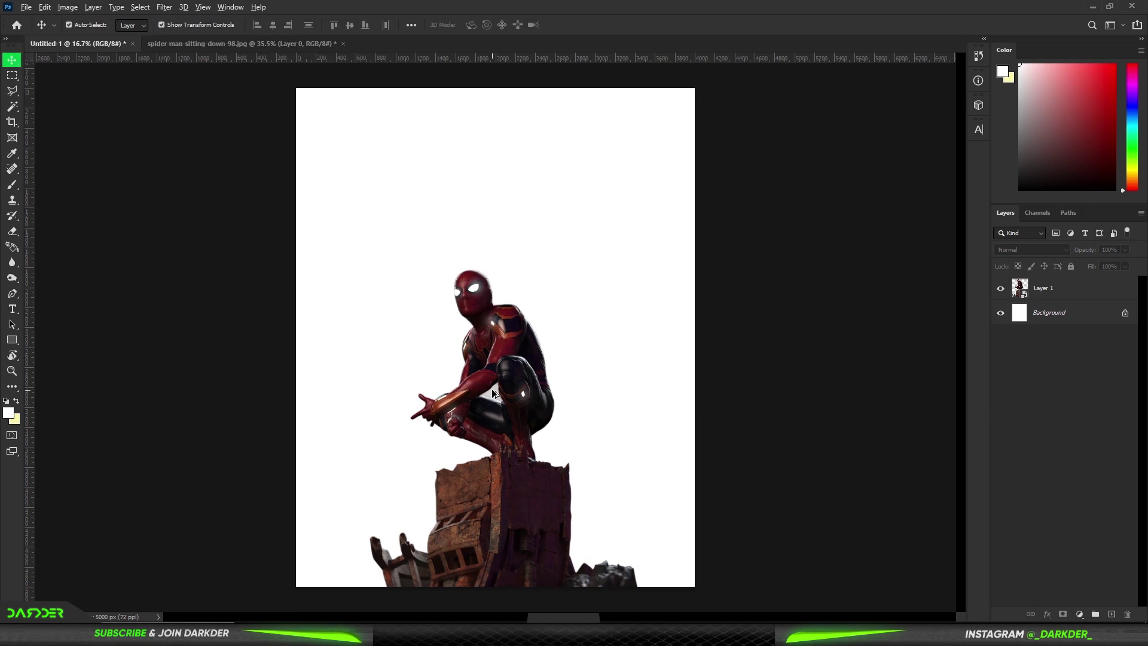
pyautogui.scroll(3, 493, 392)
pyautogui.scroll(3, 494, 397)
pyautogui.scroll(3, 496, 405)
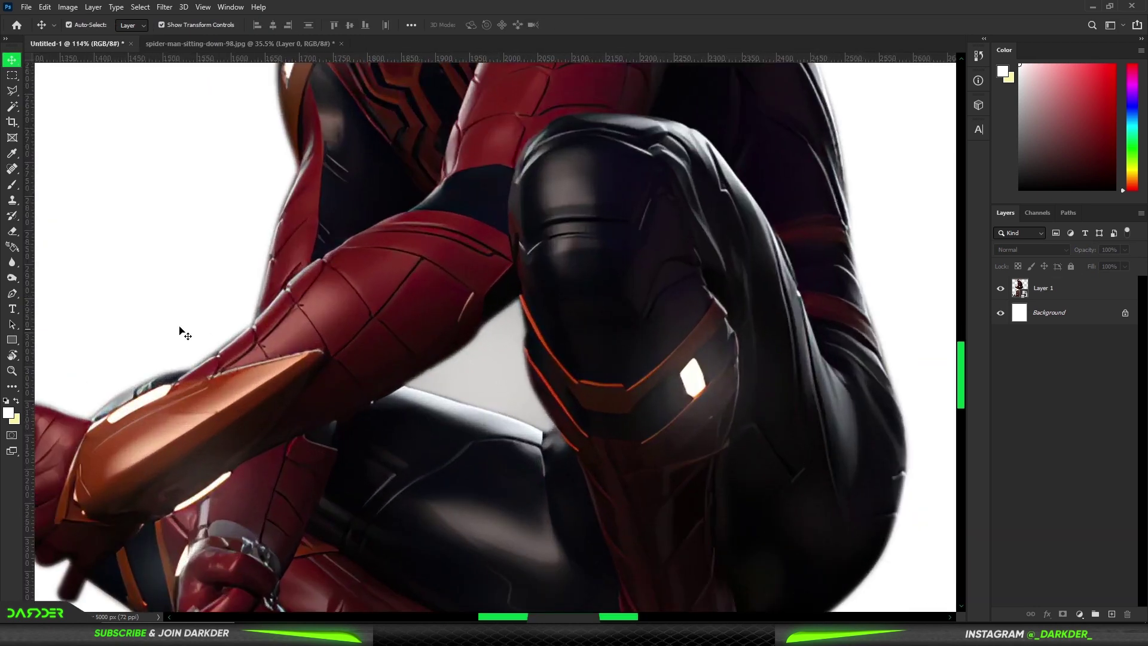
pyautogui.click(14, 187)
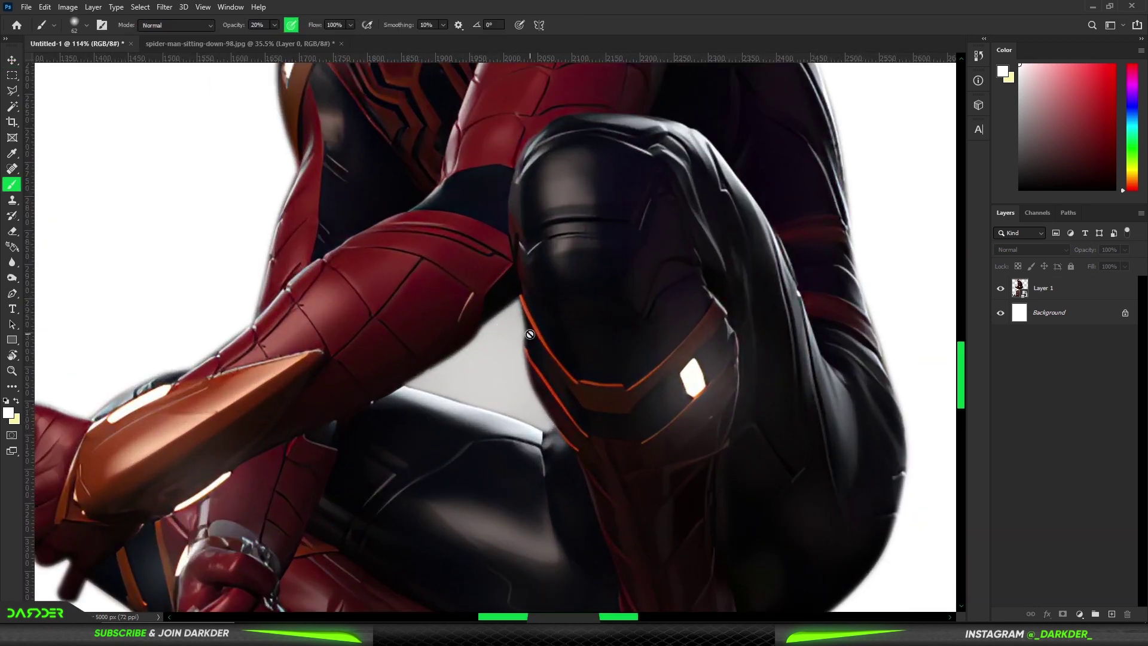
pyautogui.click(1089, 288)
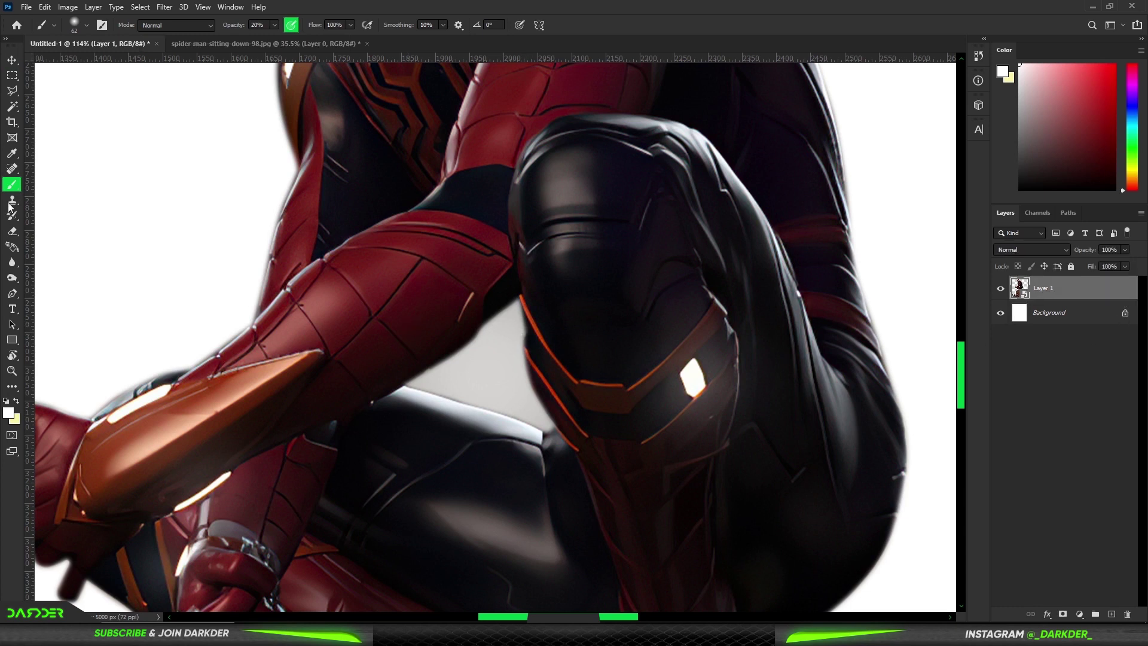
pyautogui.click(13, 110)
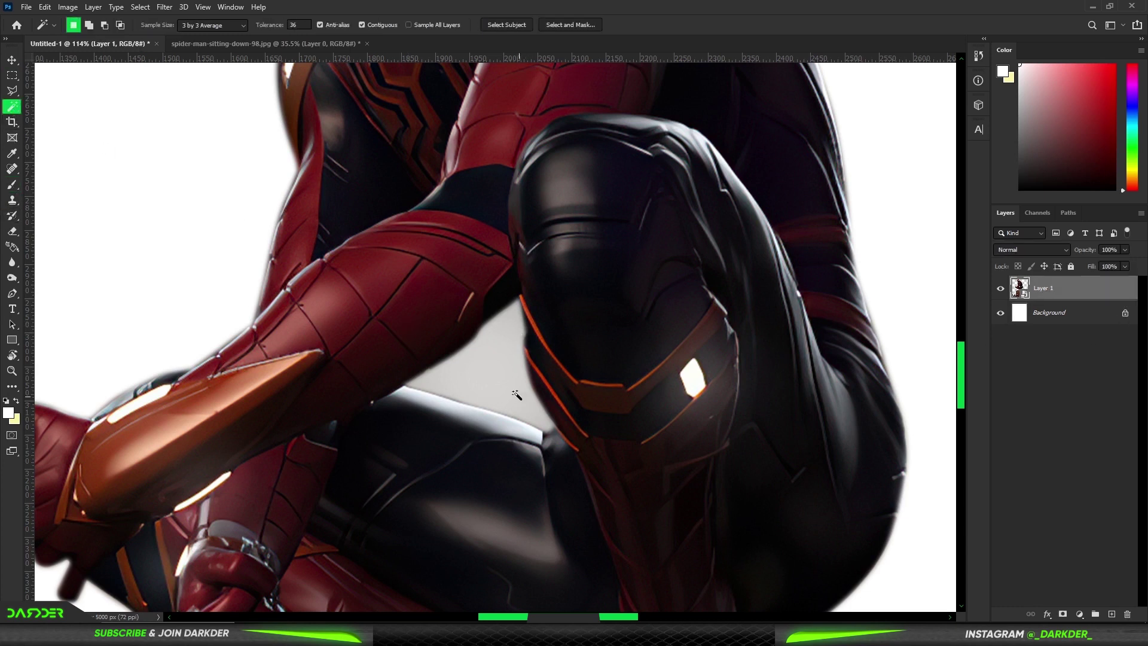
pyautogui.click(500, 378)
pyautogui.scroll(5, 547, 436)
pyautogui.rightClick(13, 107)
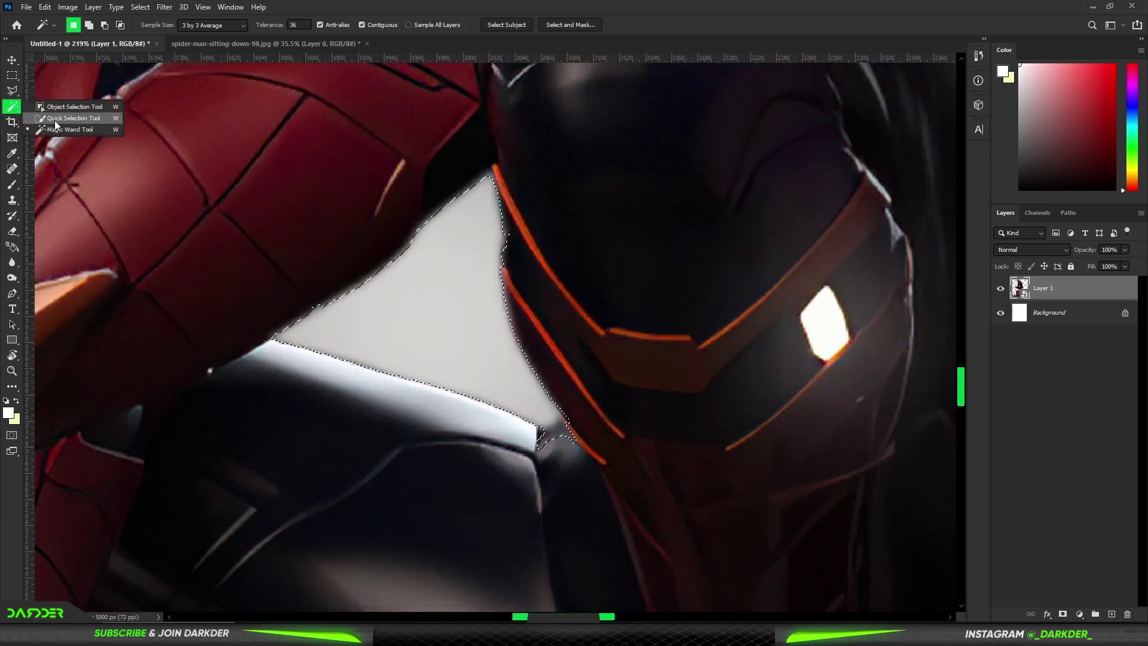
pyautogui.click(55, 118)
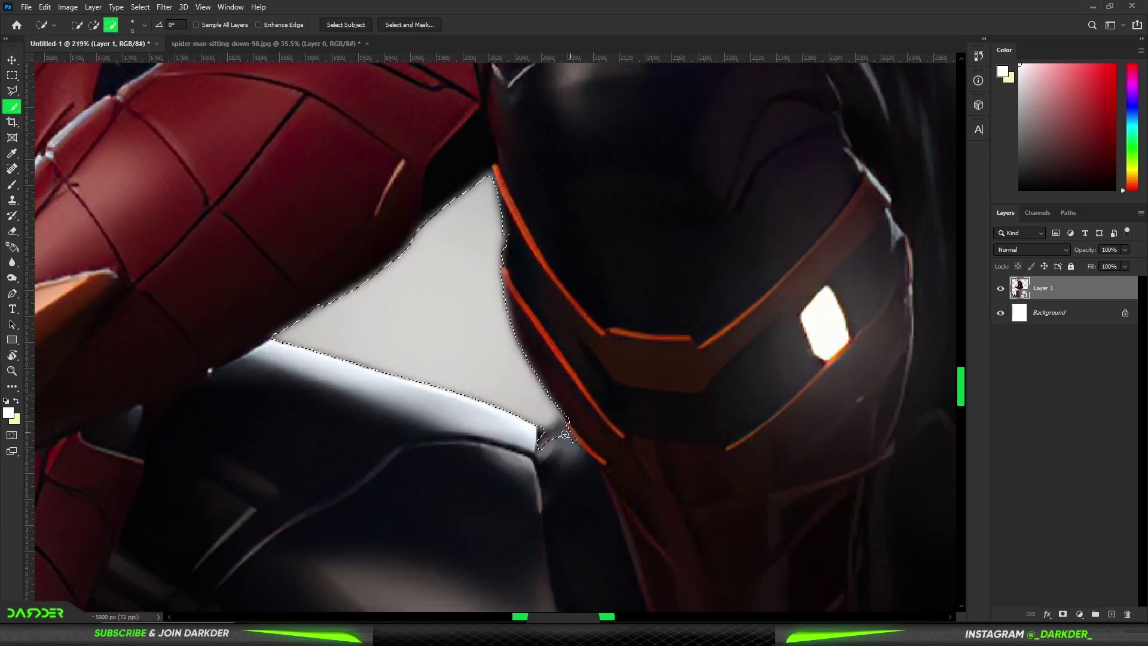
pyautogui.keyDown('alt'); pyautogui.click(556, 431); pyautogui.keyUp('alt')
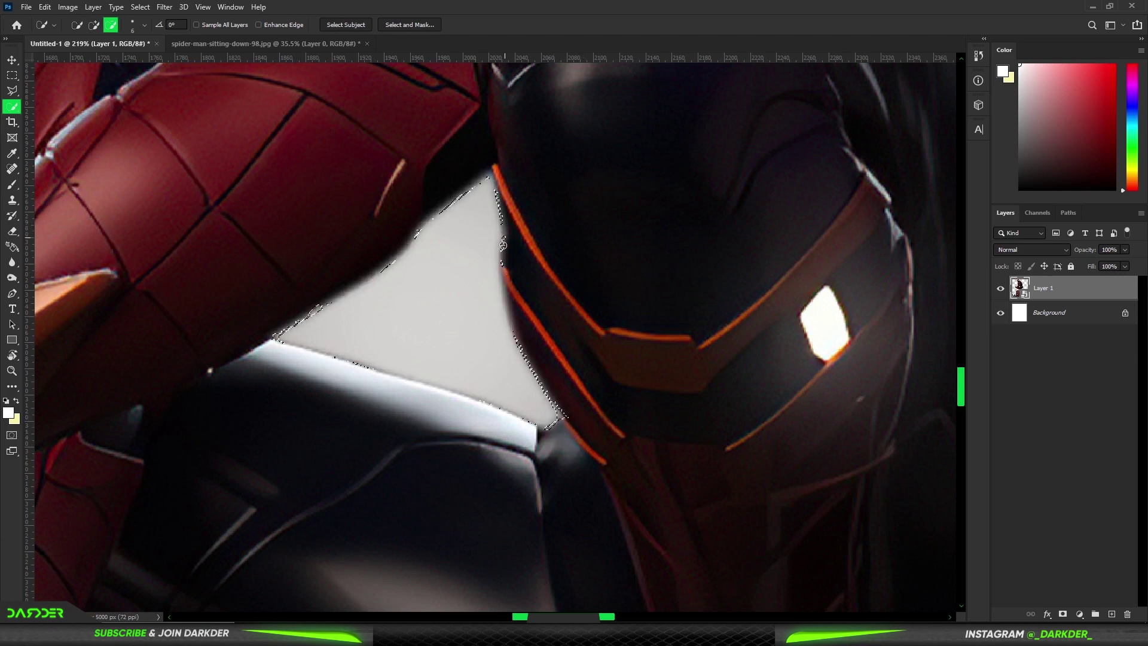
pyautogui.moveTo(502, 245); pyautogui.dragTo(538, 275)
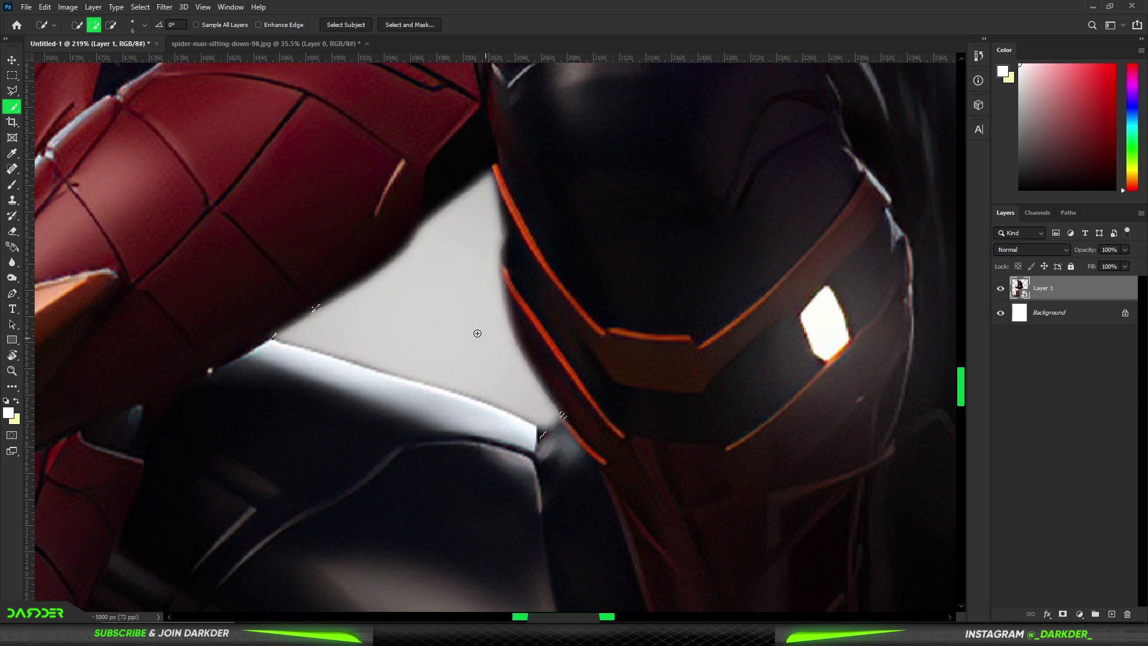
pyautogui.moveTo(448, 310); pyautogui.dragTo(485, 234)
# Trace the grey gap between Spider-Man's arm and leg as a path and make it a 2 px feathered selection.
pyautogui.click(12, 293)
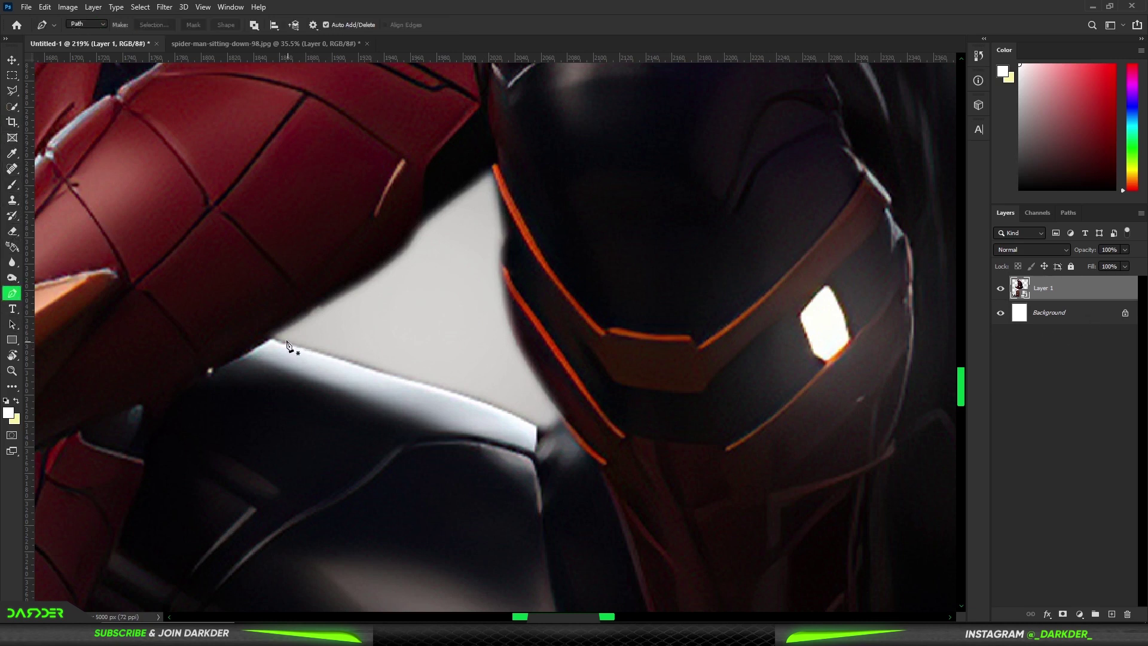
pyautogui.click(272, 336)
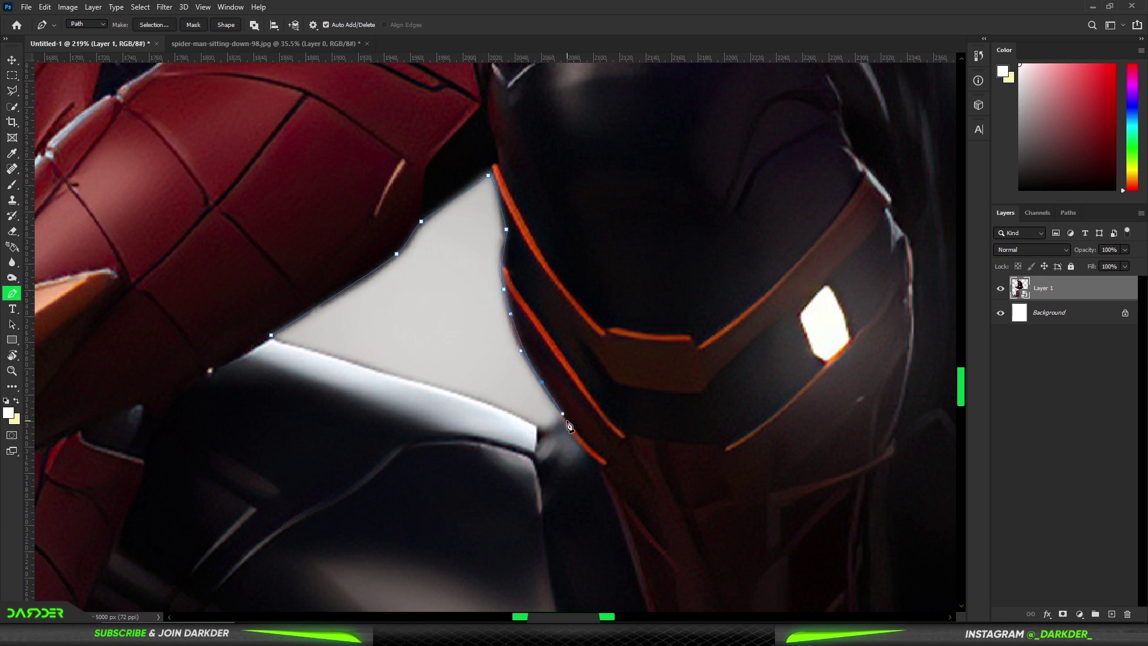
pyautogui.moveTo(461, 398); pyautogui.dragTo(452, 393)
pyautogui.moveTo(343, 358); pyautogui.dragTo(321, 354)
pyautogui.rightClick(329, 337)
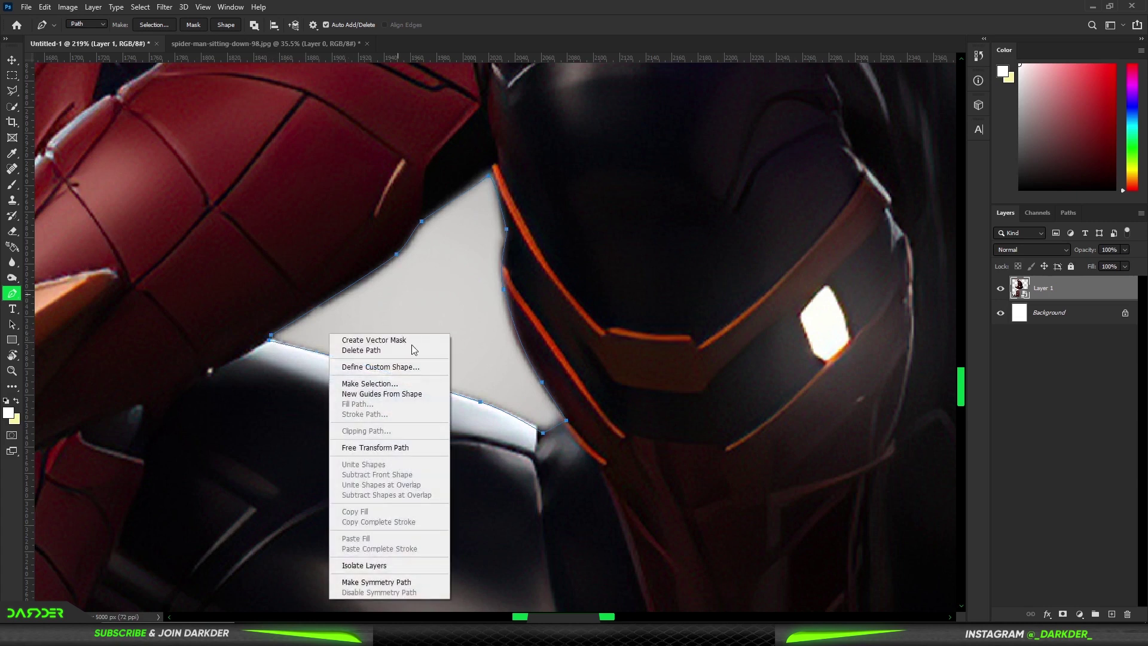
pyautogui.click(397, 388)
pyautogui.click(635, 170)
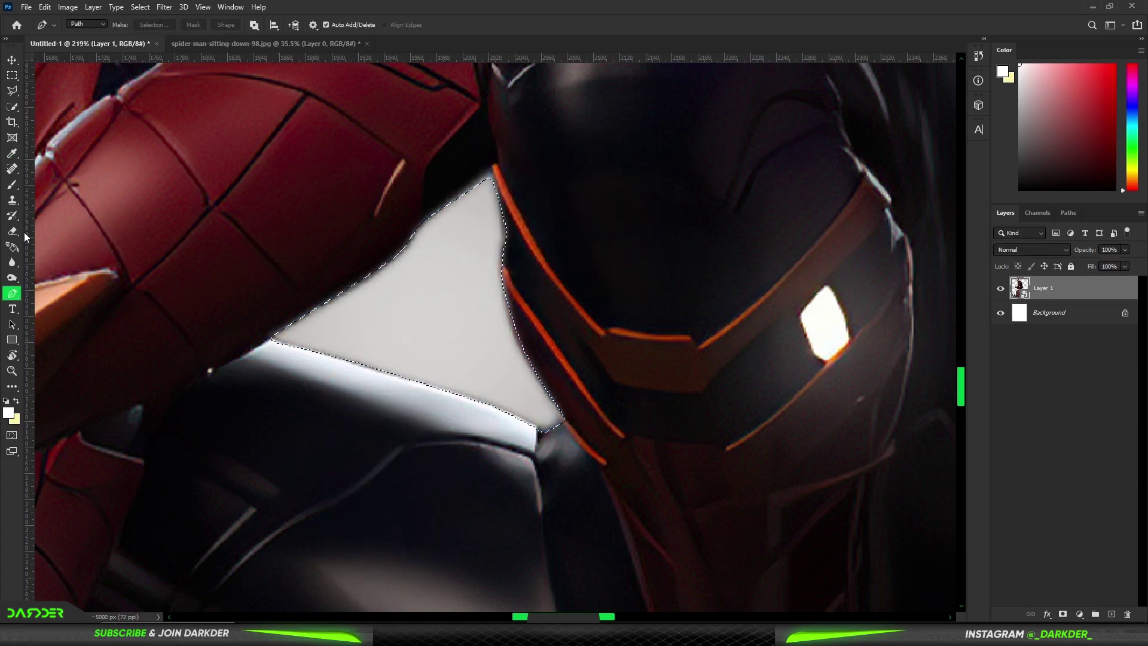
# Rasterize the Spider-Man smart object and erase the selected grey gap to white.
pyautogui.click(12, 230)
pyautogui.click(316, 321)
pyautogui.click(558, 244)
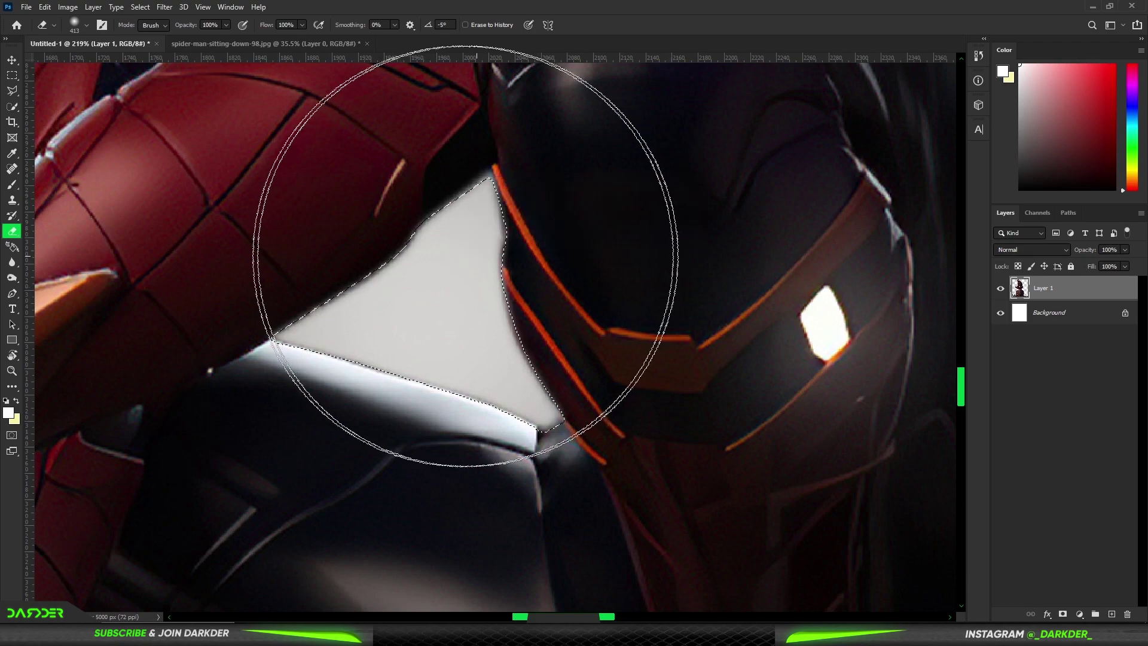
pyautogui.moveTo(466, 257); pyautogui.dragTo(441, 321)
pyautogui.scroll(-2, 553, 415)
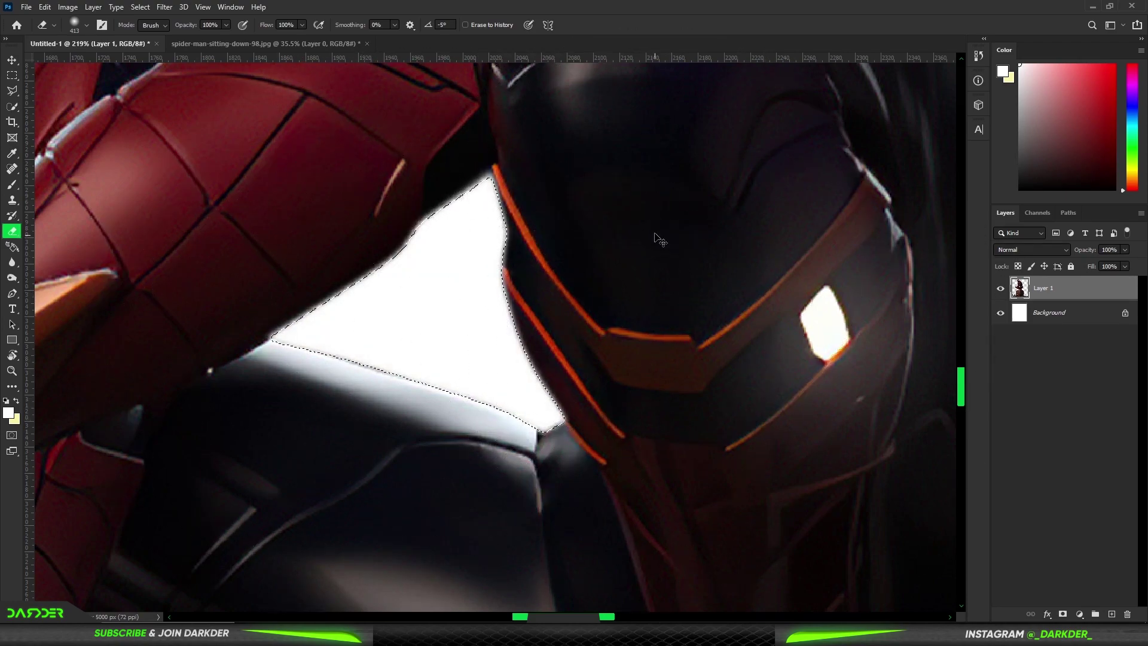
pyautogui.scroll(-5, 586, 257)
pyautogui.scroll(-3, 586, 277)
pyautogui.scroll(-3, 430, 308)
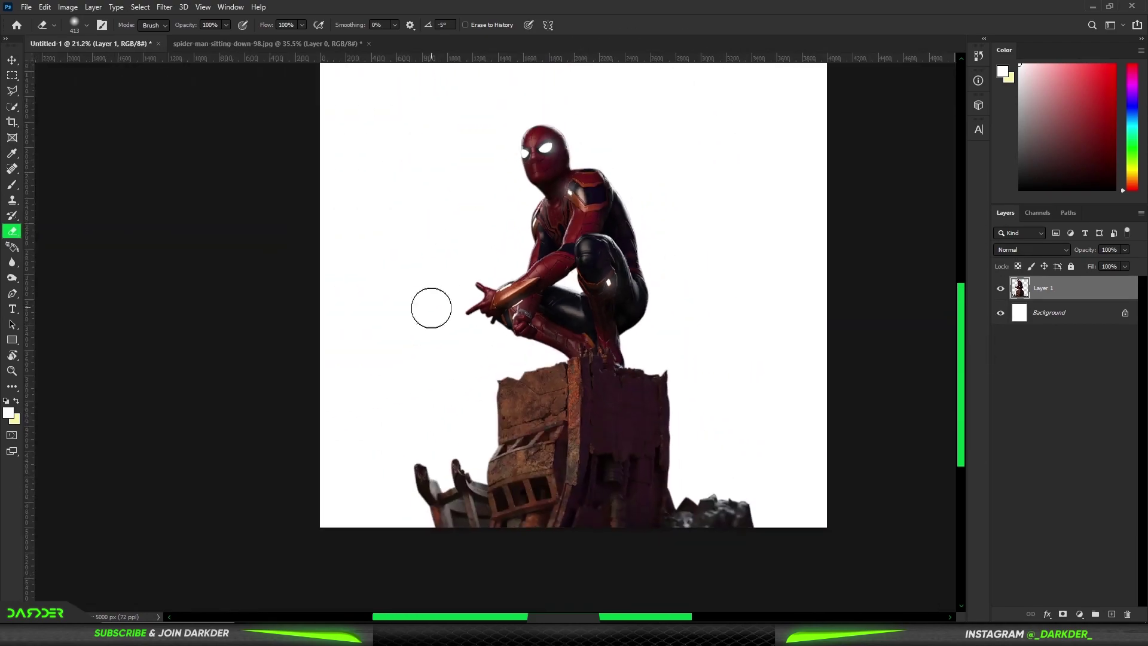
pyautogui.scroll(4, 430, 308)
pyautogui.scroll(2, 594, 269)
pyautogui.scroll(1, 594, 269)
pyautogui.scroll(-2, 592, 269)
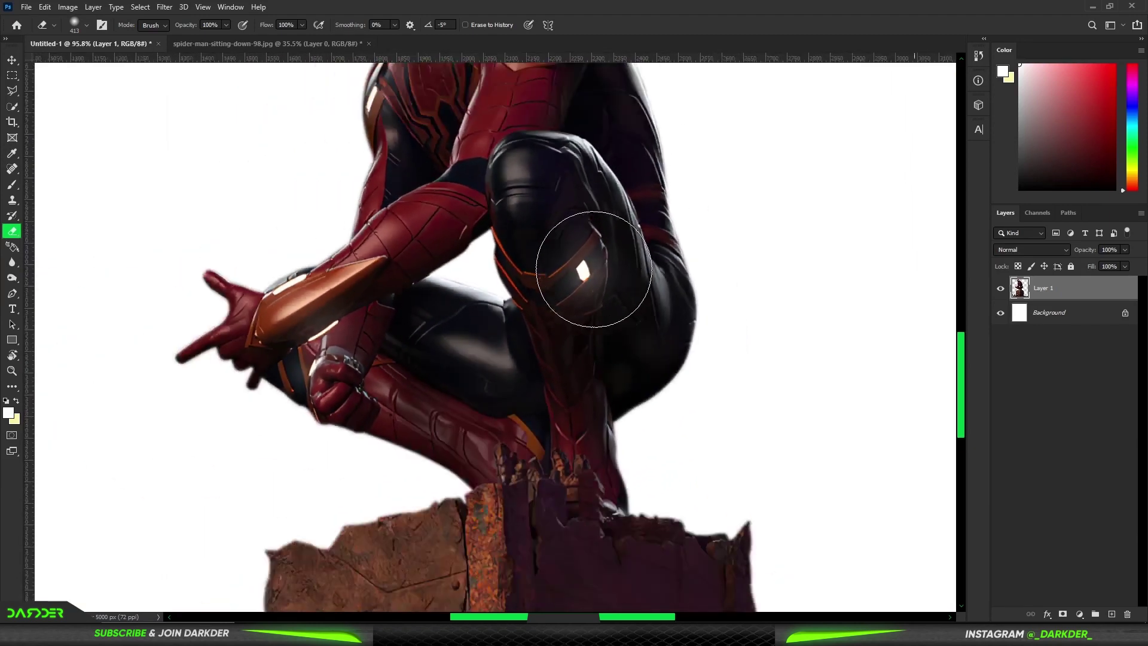
pyautogui.scroll(-2, 591, 269)
pyautogui.scroll(-2, 636, 272)
# Close the original Spider-Man document without saving its changes.
pyautogui.press('v')
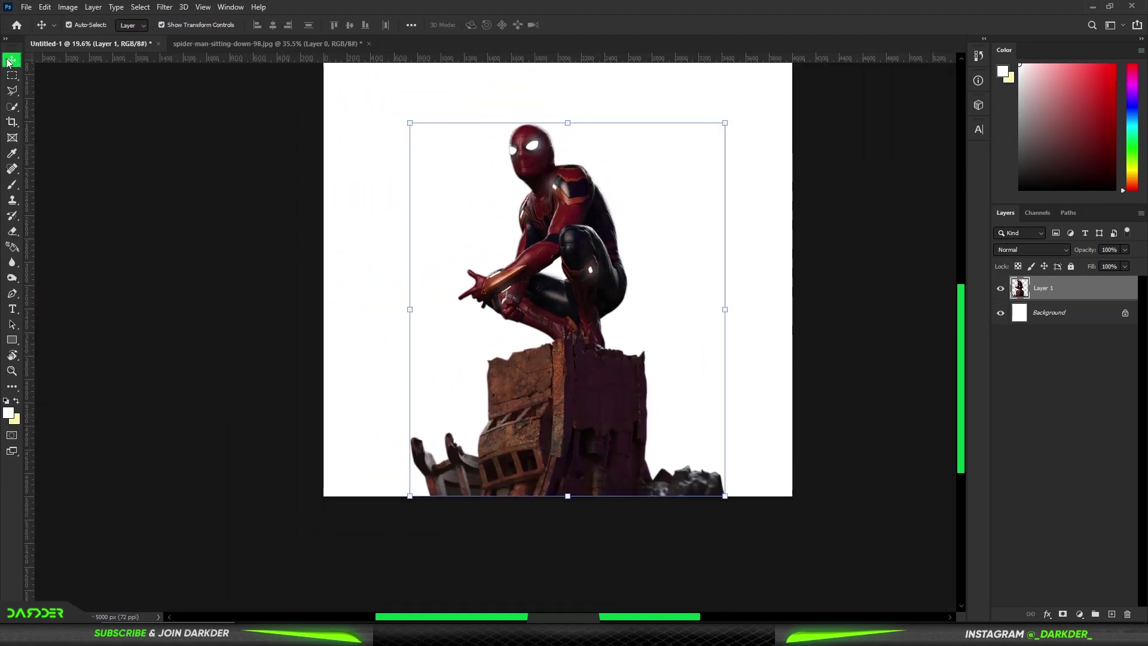
pyautogui.click(135, 101)
pyautogui.click(343, 43)
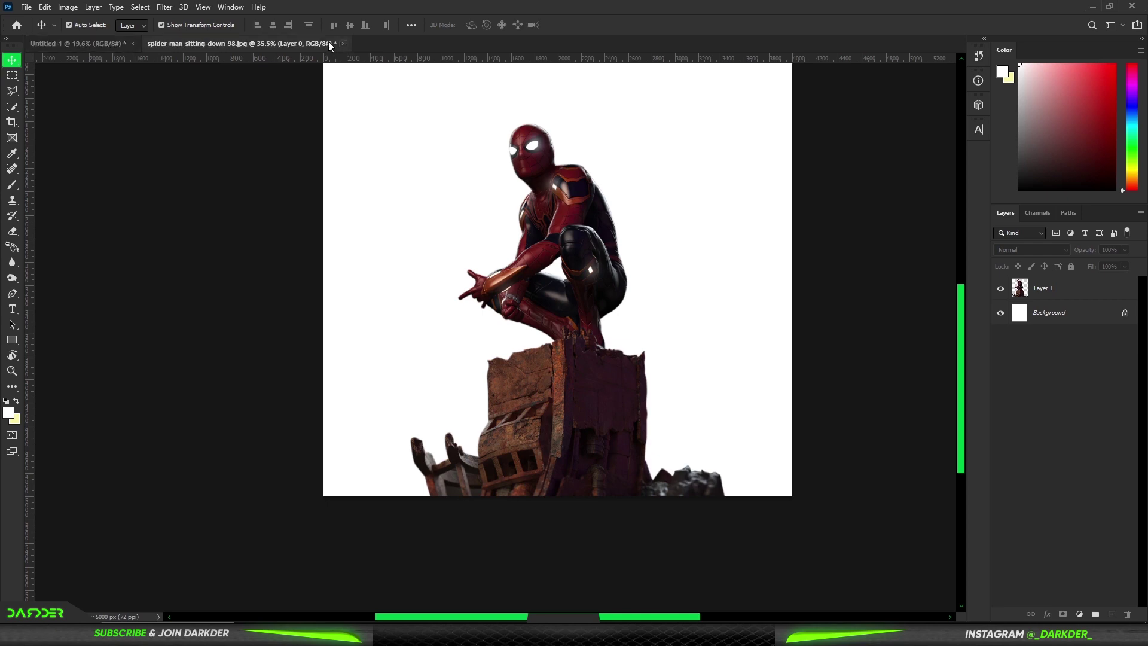
pyautogui.click(588, 234)
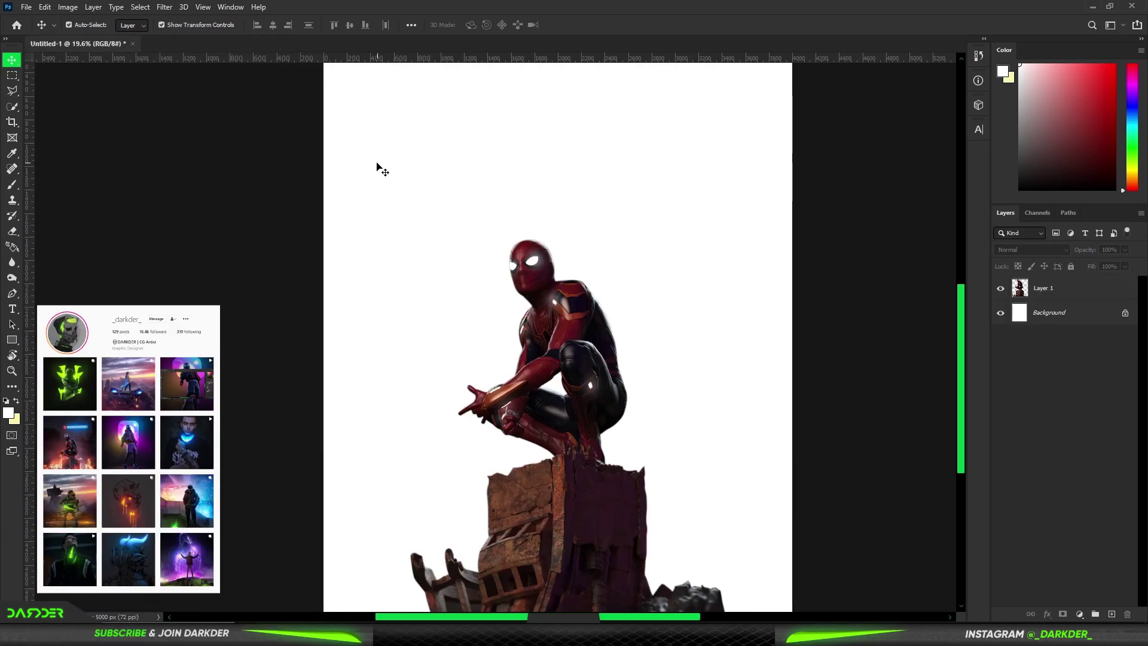
# Open isaac-zuren-cybercity-v004.jpg and drag it into Untitled-1 as Layer 2.
pyautogui.scroll(-1, 514, 241)
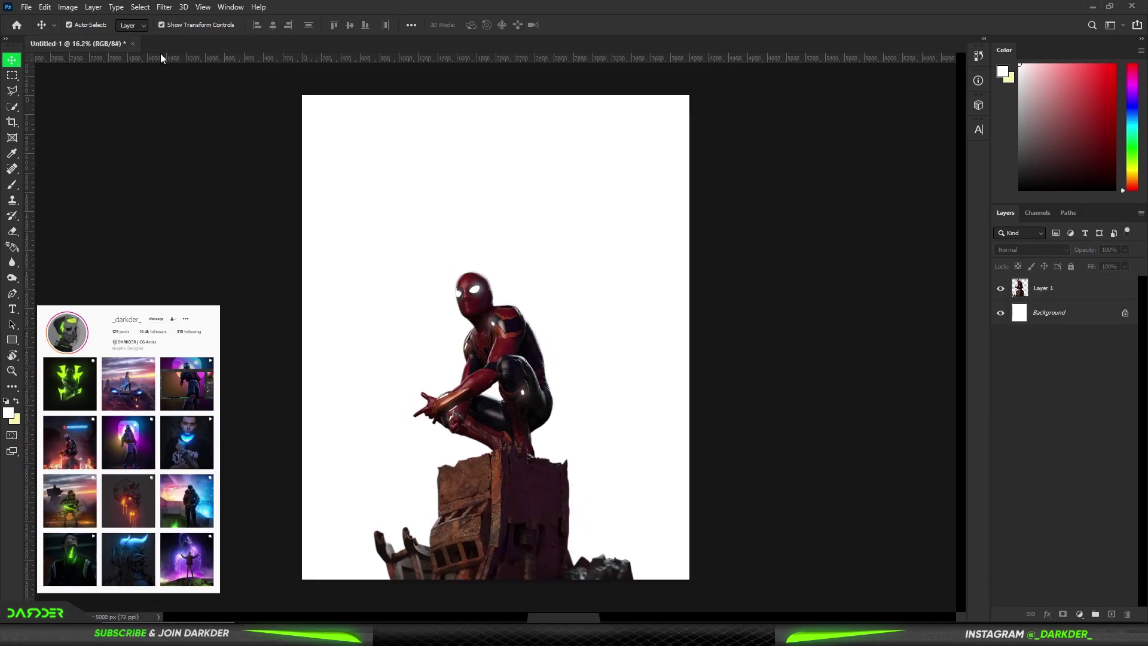
pyautogui.click(29, 8)
pyautogui.click(45, 34)
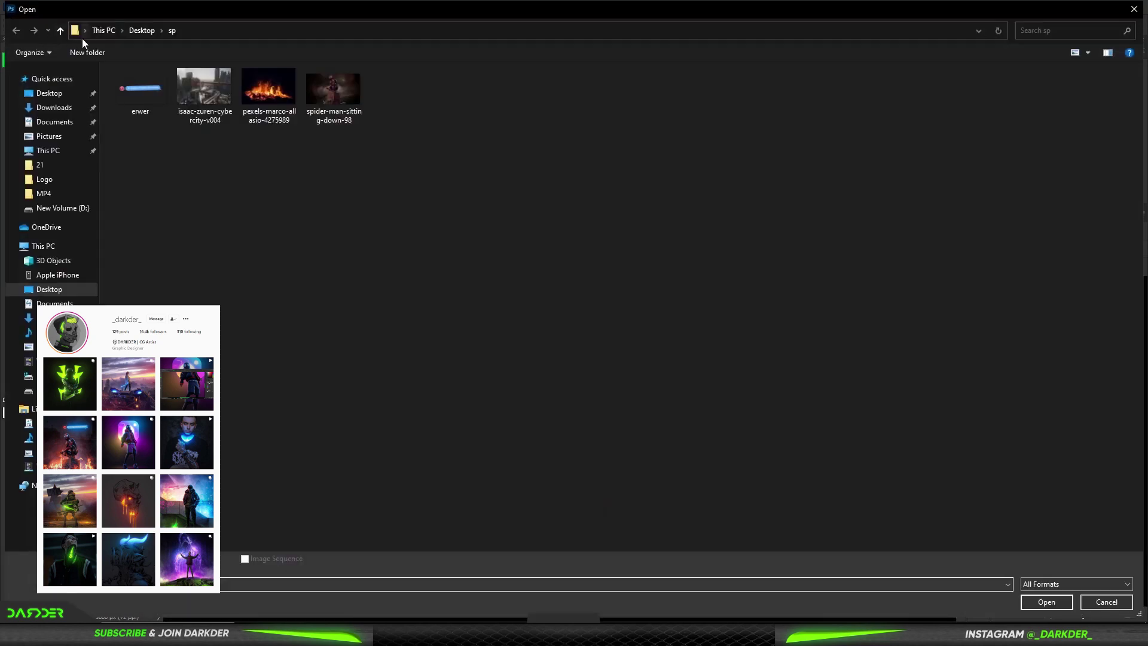
pyautogui.doubleClick(210, 97)
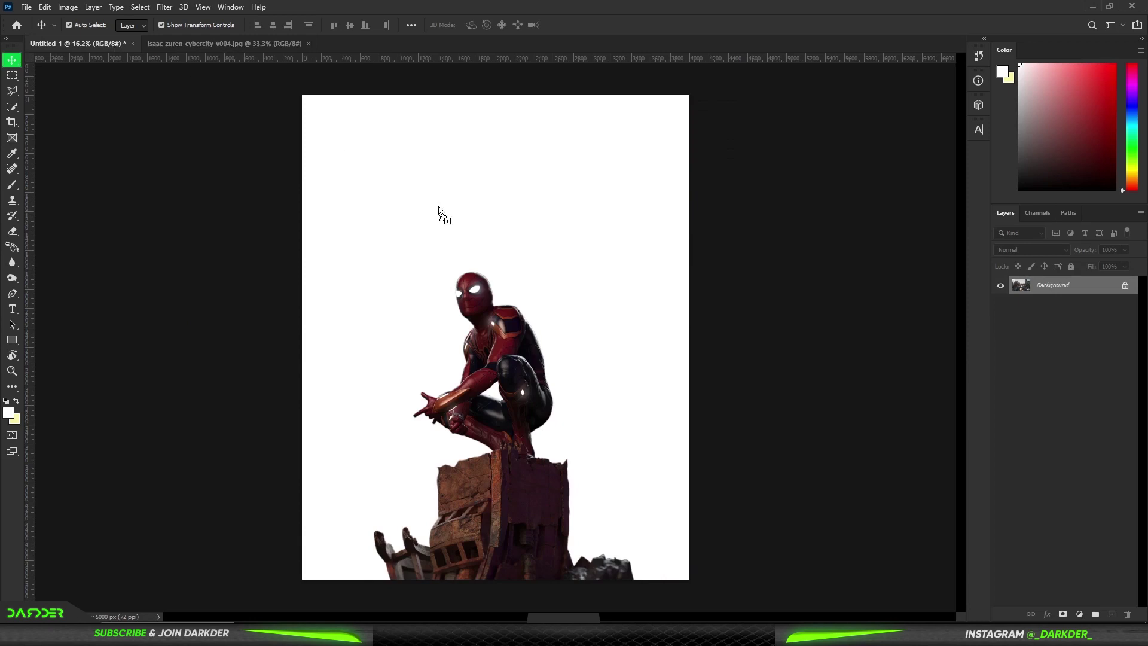
pyautogui.moveTo(114, 47)
pyautogui.mouseDown()
pyautogui.moveTo(439, 208)
pyautogui.moveTo(522, 424)
pyautogui.moveTo(522, 491)
pyautogui.mouseUp()
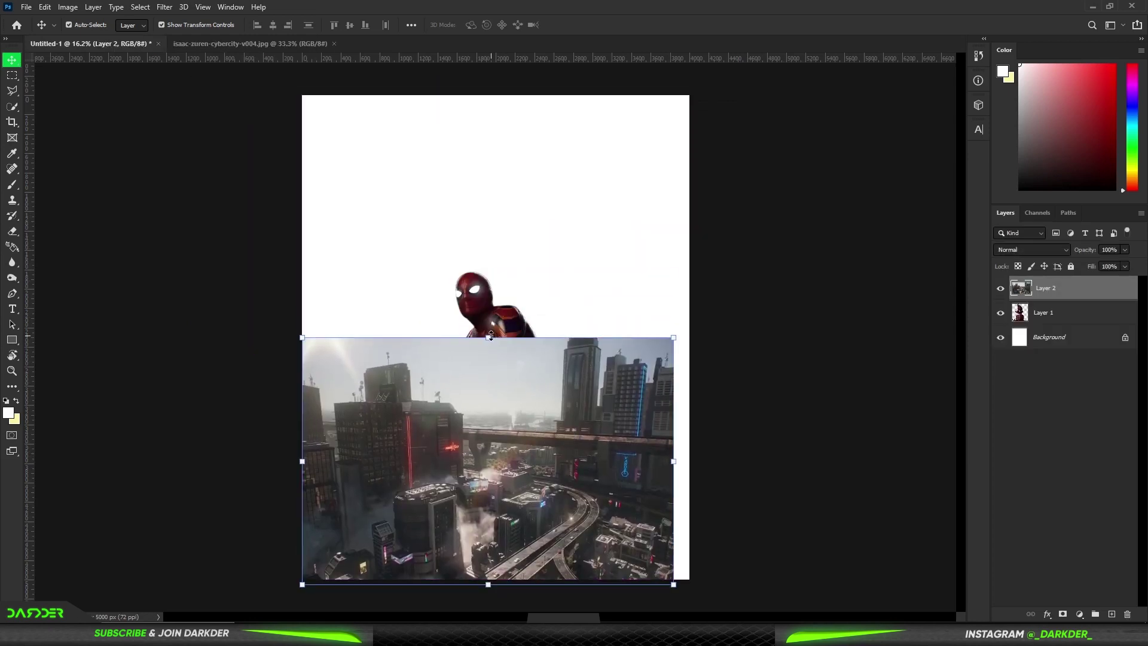
# Scale up the city image, try skewing its top corners, then undo the skew.
pyautogui.moveTo(490, 336); pyautogui.dragTo(870, 64)
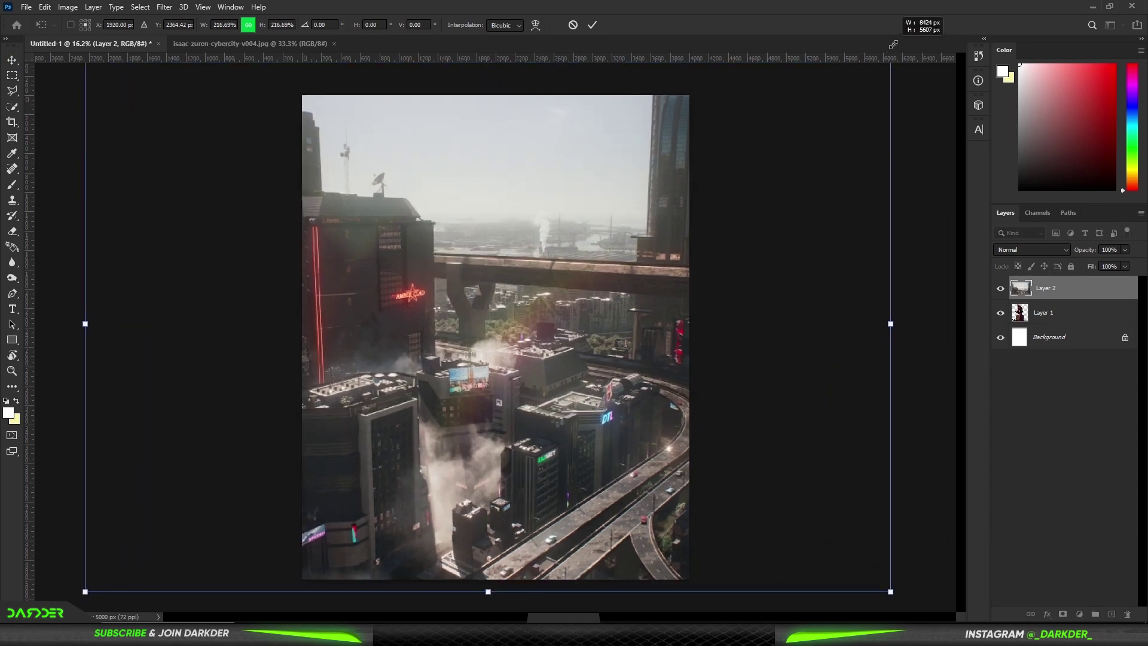
pyautogui.moveTo(878, 63); pyautogui.dragTo(900, 51)
pyautogui.scroll(-3, 737, 214)
pyautogui.press('Return')
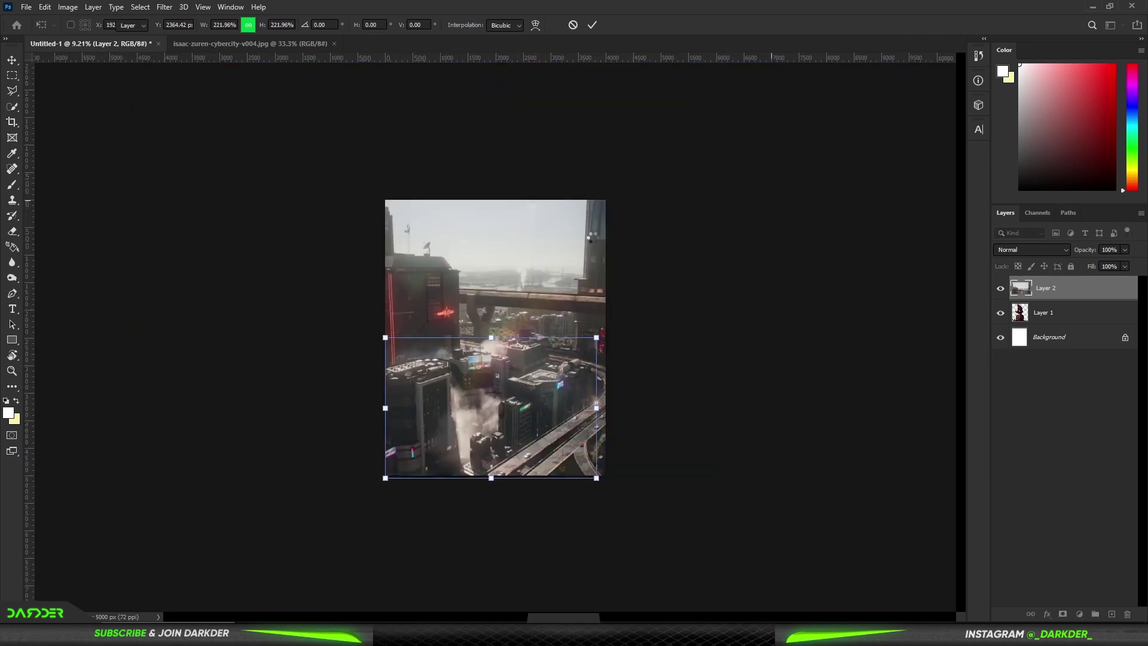
pyautogui.moveTo(725, 174); pyautogui.dragTo(681, 189)
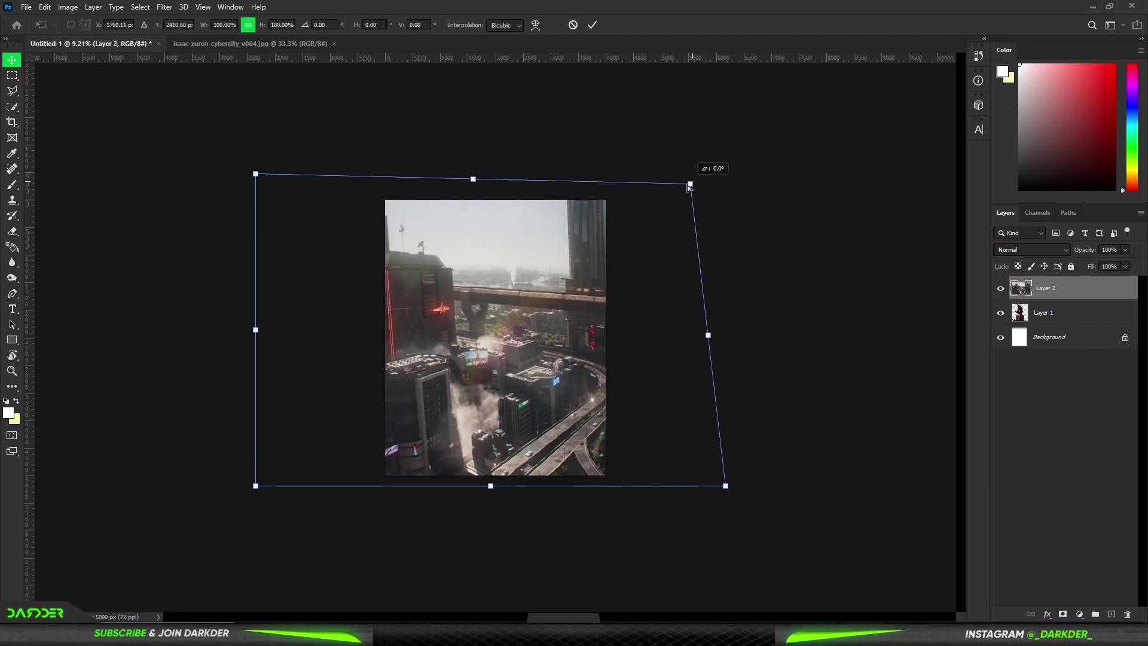
pyautogui.moveTo(264, 179); pyautogui.dragTo(292, 189)
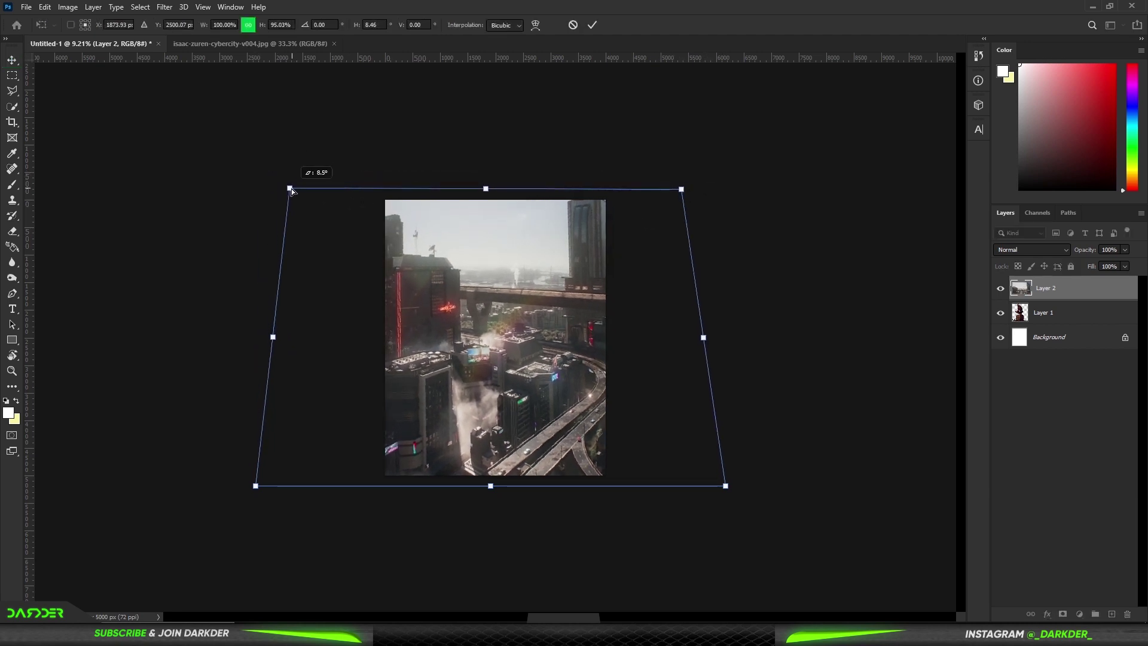
pyautogui.moveTo(681, 190); pyautogui.dragTo(678, 190)
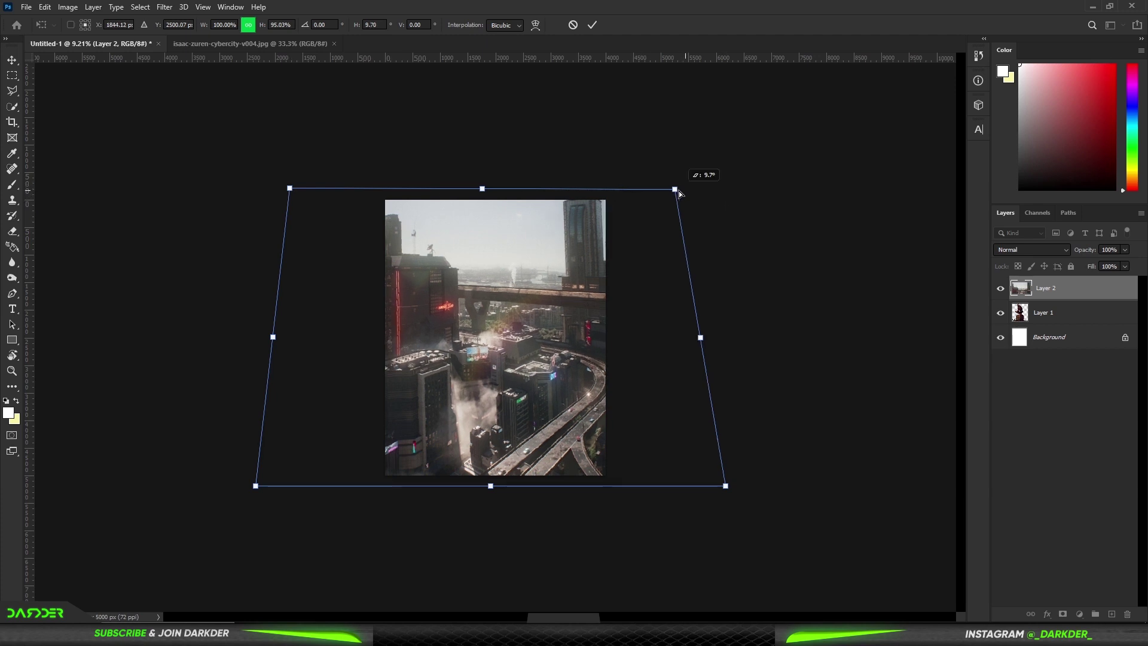
pyautogui.hotkey('ctrl', 'z')
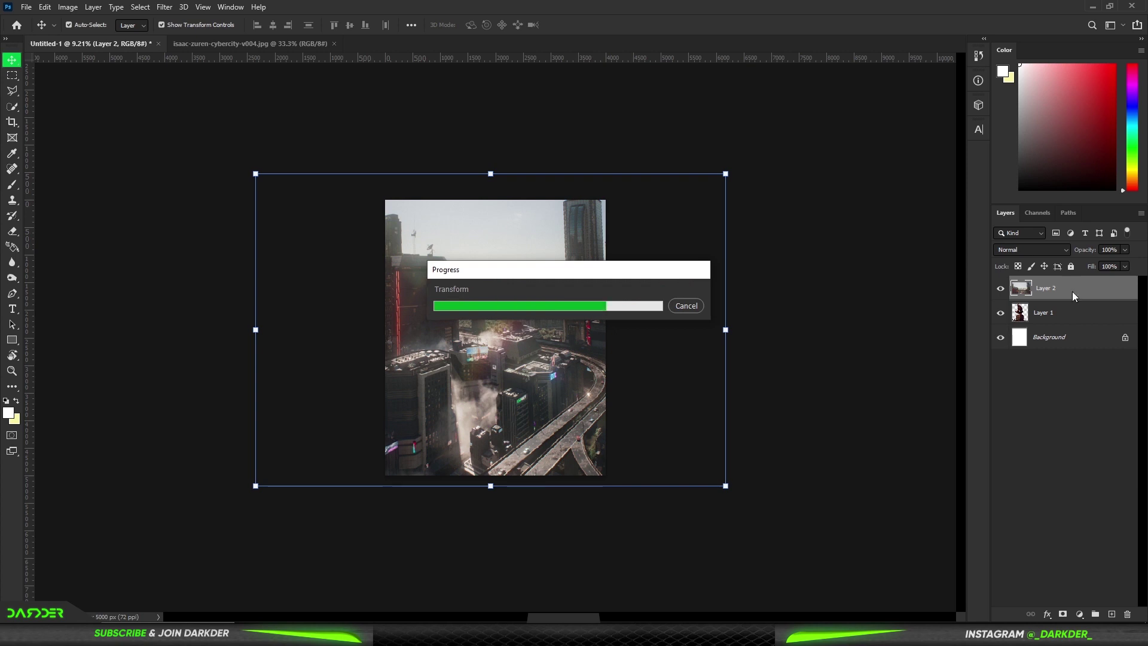
# Move the city layer below Spider-Man and stretch it to fill the canvas.
pyautogui.moveTo(1072, 288); pyautogui.dragTo(1070, 325)
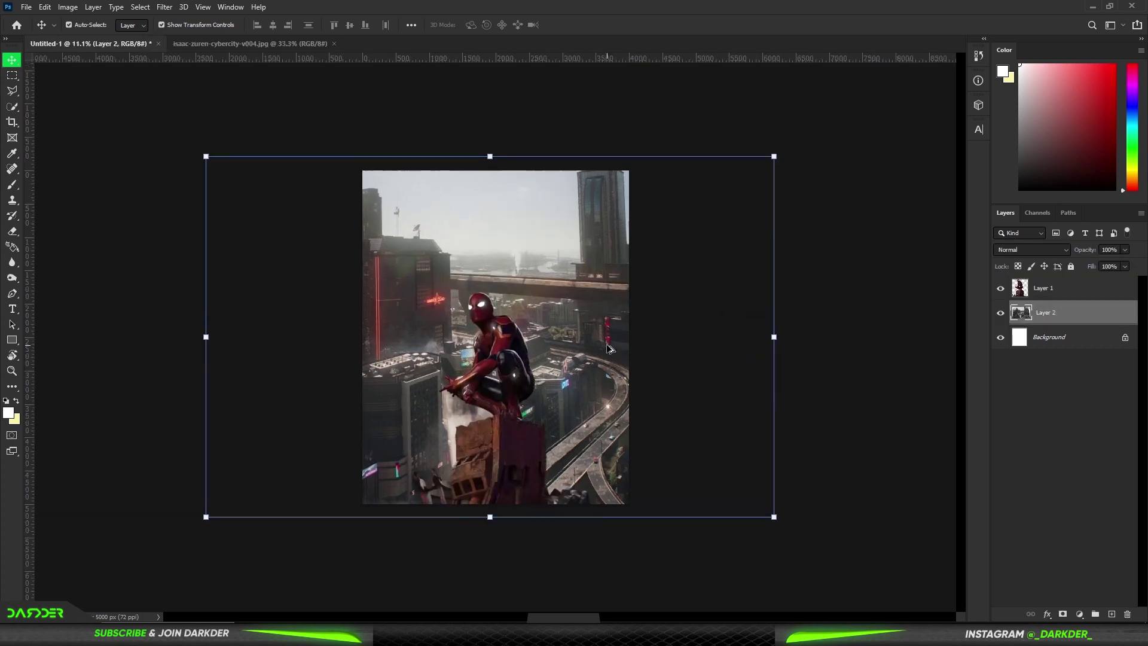
pyautogui.scroll(5, 707, 325)
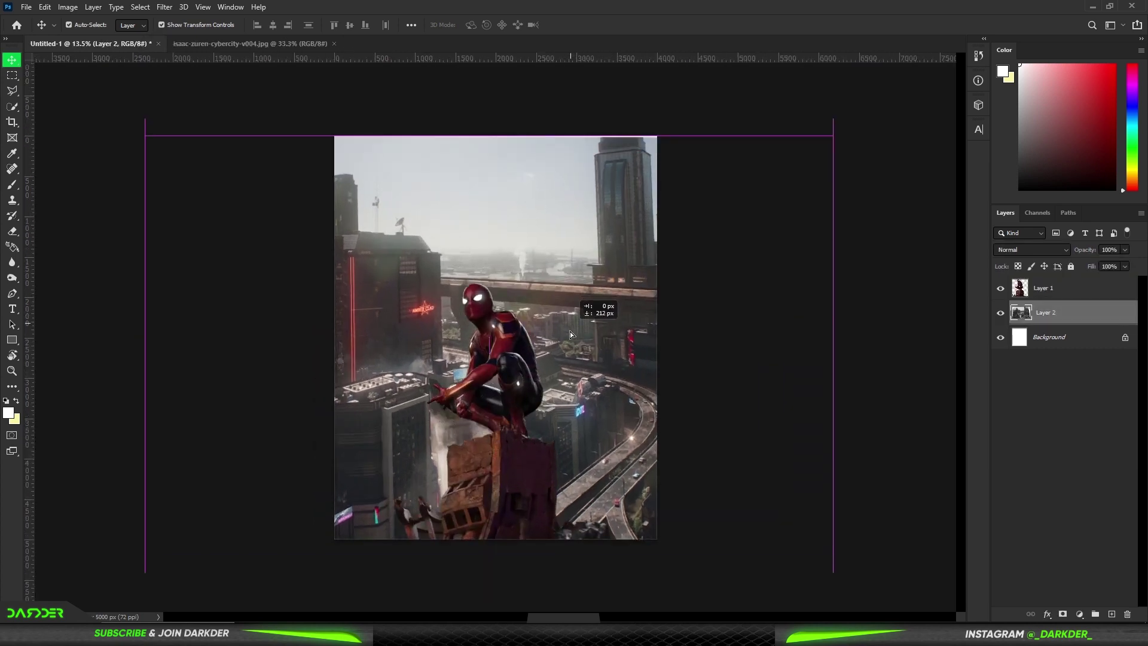
pyautogui.moveTo(570, 311); pyautogui.dragTo(571, 359)
pyautogui.moveTo(489, 166); pyautogui.dragTo(491, 72)
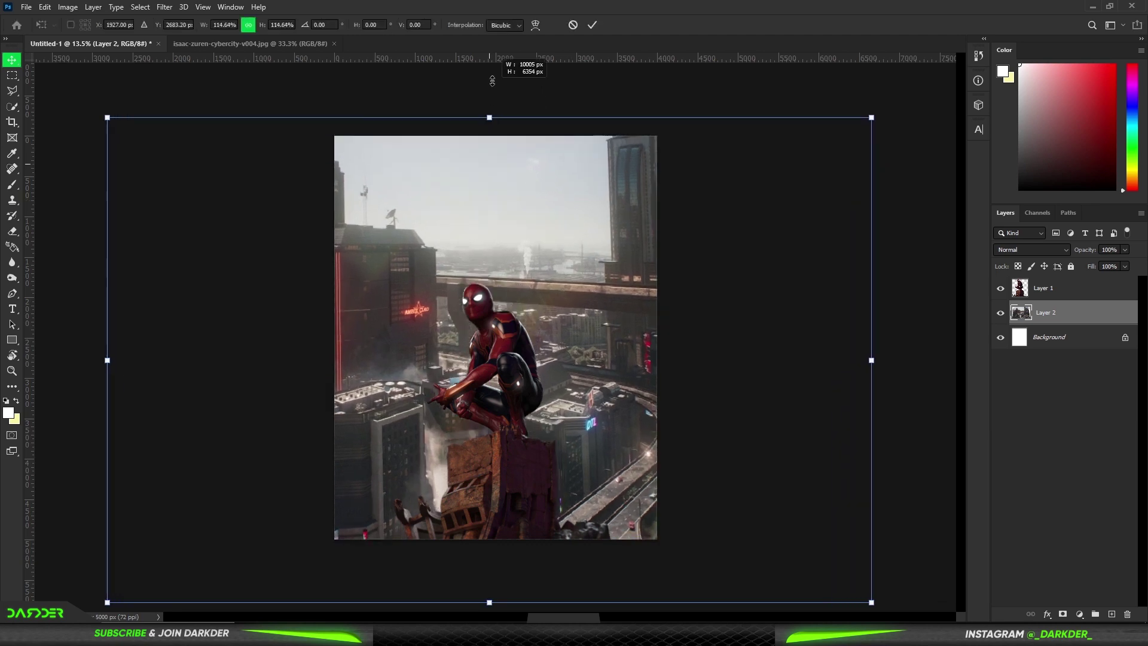
pyautogui.moveTo(515, 141); pyautogui.dragTo(523, 195)
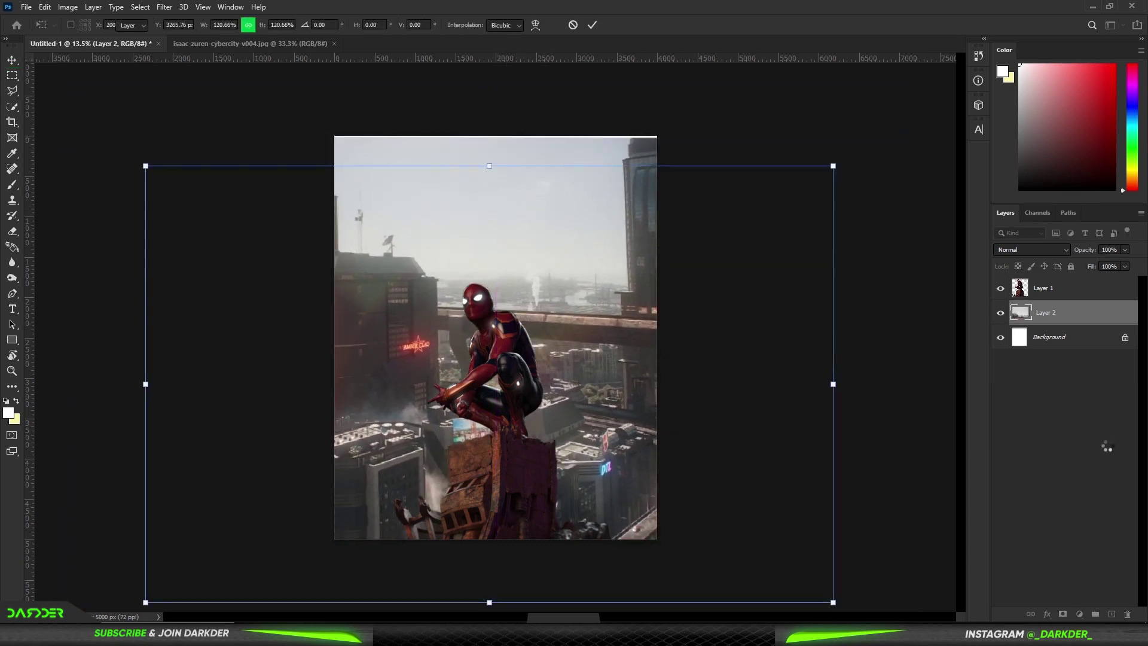
pyautogui.click(1087, 353)
# Copy the canvas-sized city area to Layer 3 and delete the oversized Layer 2.
pyautogui.click(1074, 312)
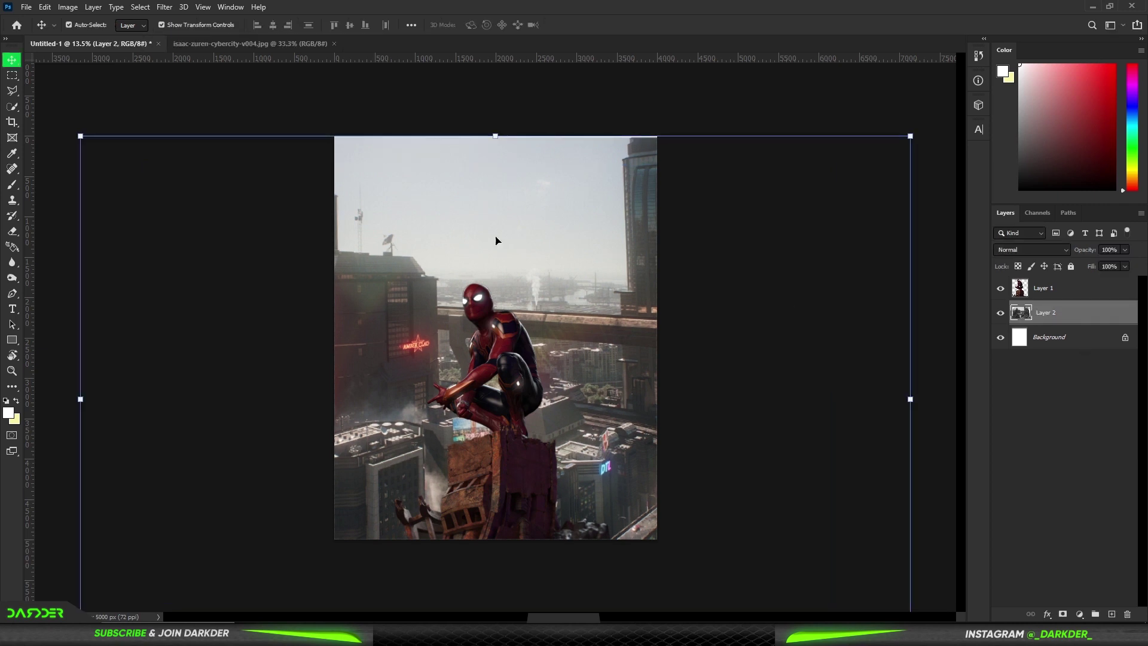
pyautogui.click(13, 76)
pyautogui.moveTo(263, 70); pyautogui.dragTo(756, 605)
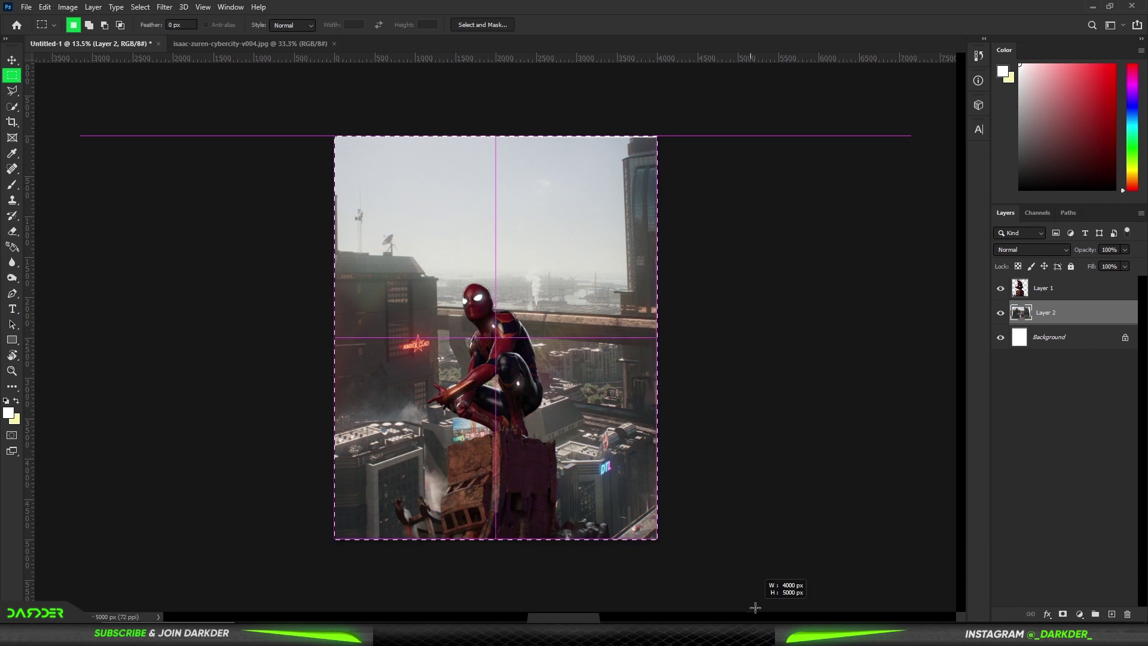
pyautogui.hotkey('ctrl', 'j')
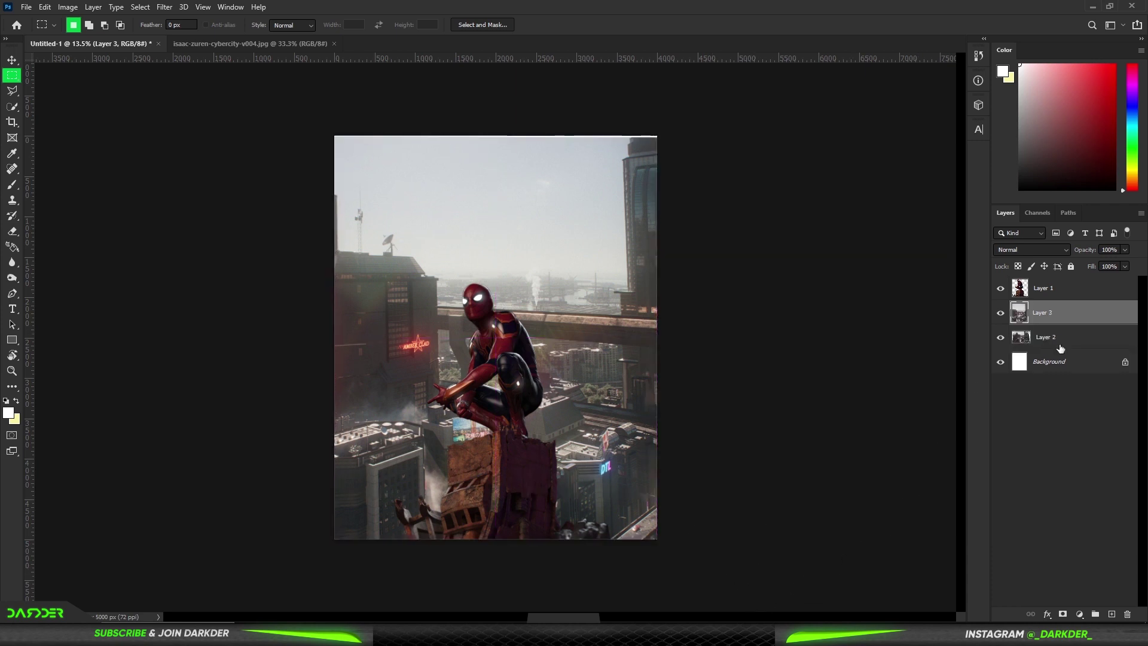
pyautogui.click(1060, 348)
pyautogui.press('Delete')
# Add a Photo Filter on Layer 3 with black (000000) colour and 70% density.
pyautogui.click(1079, 317)
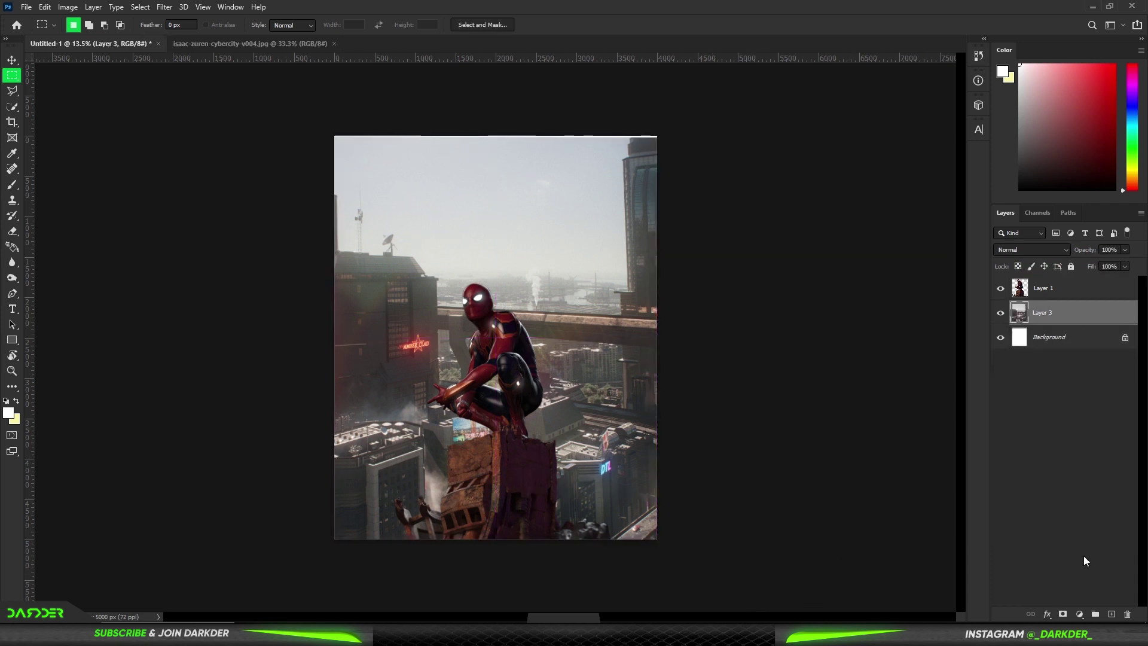
pyautogui.click(1081, 616)
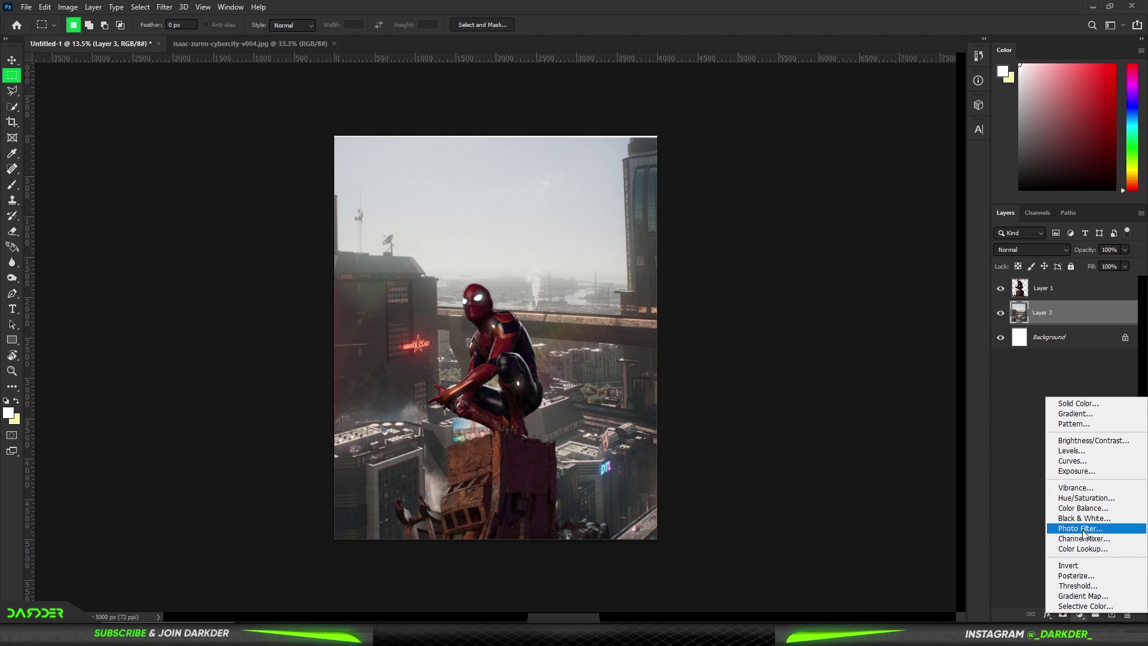
pyautogui.click(1084, 531)
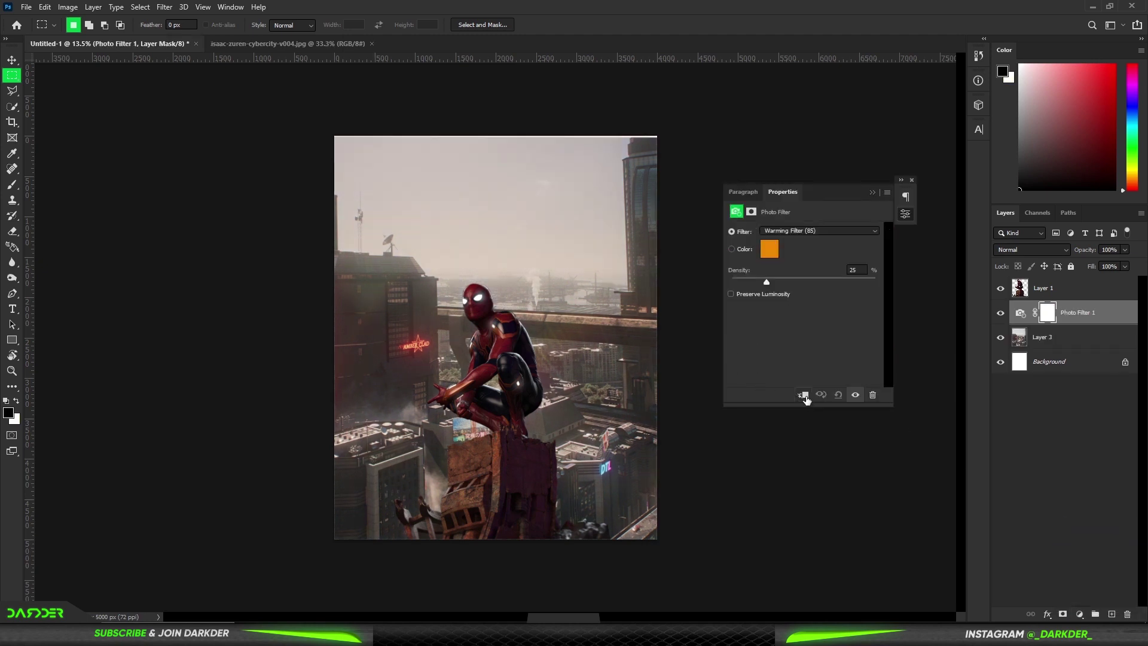
pyautogui.click(731, 248)
pyautogui.click(769, 249)
pyautogui.click(897, 345)
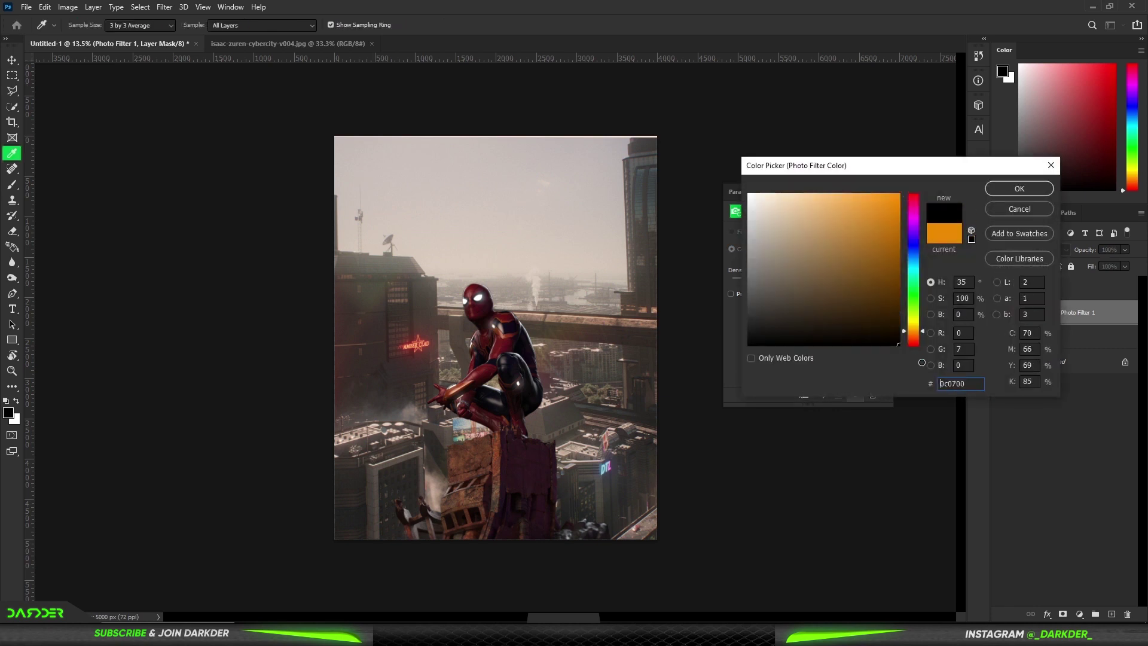
pyautogui.moveTo(921, 362); pyautogui.dragTo(960, 345)
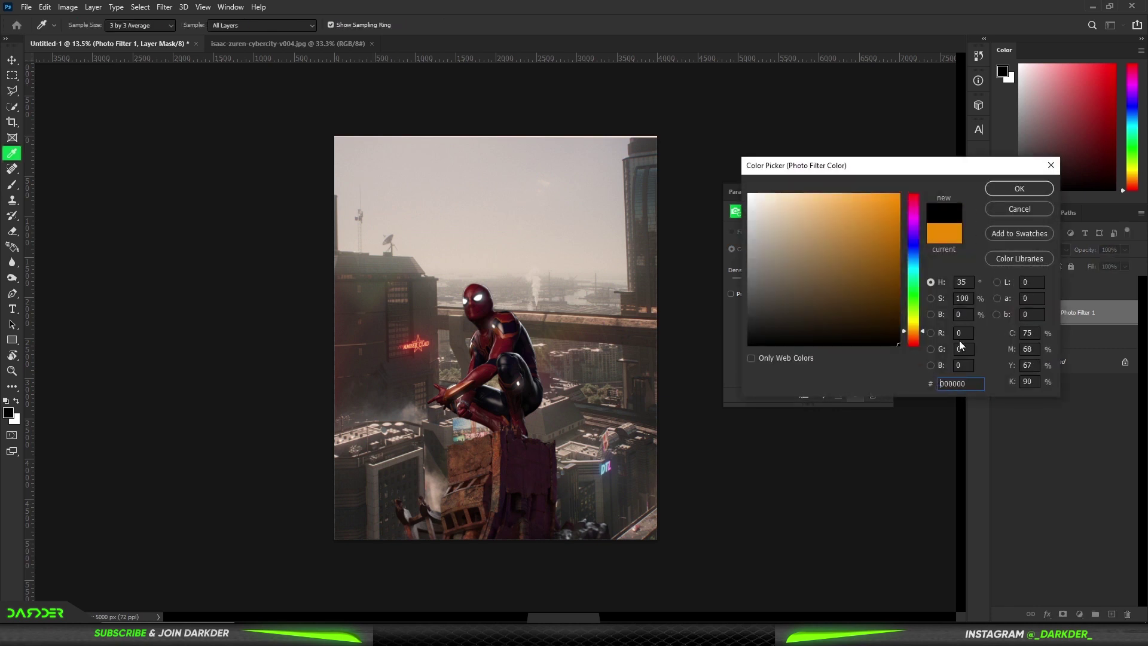
pyautogui.click(1011, 189)
pyautogui.moveTo(780, 283); pyautogui.dragTo(836, 285)
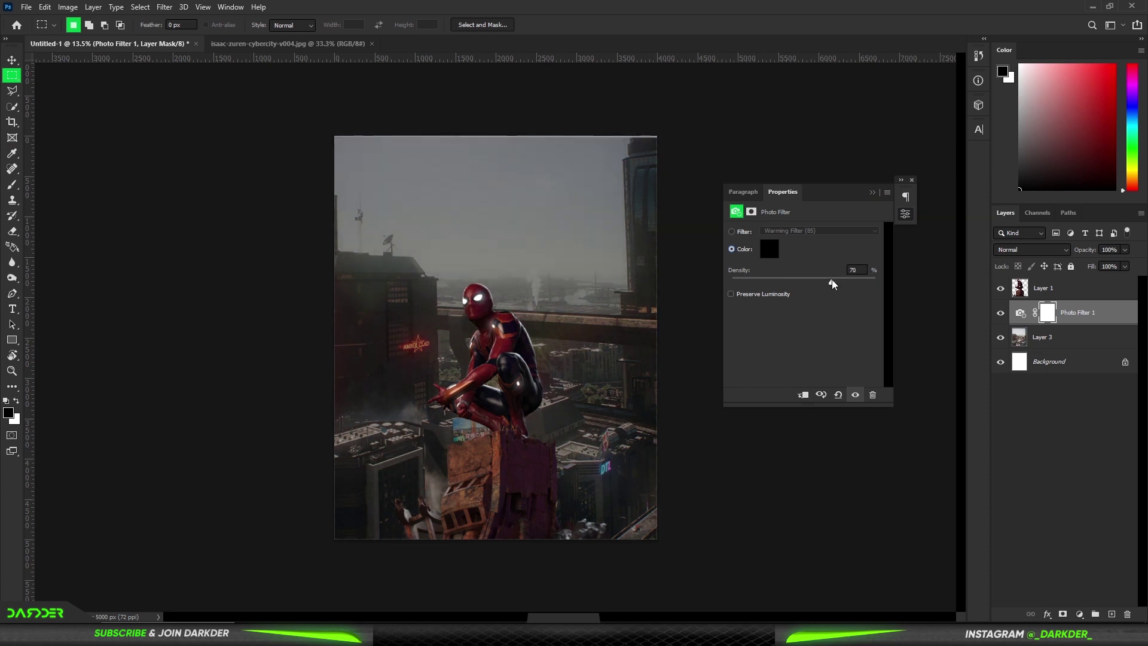
pyautogui.click(873, 193)
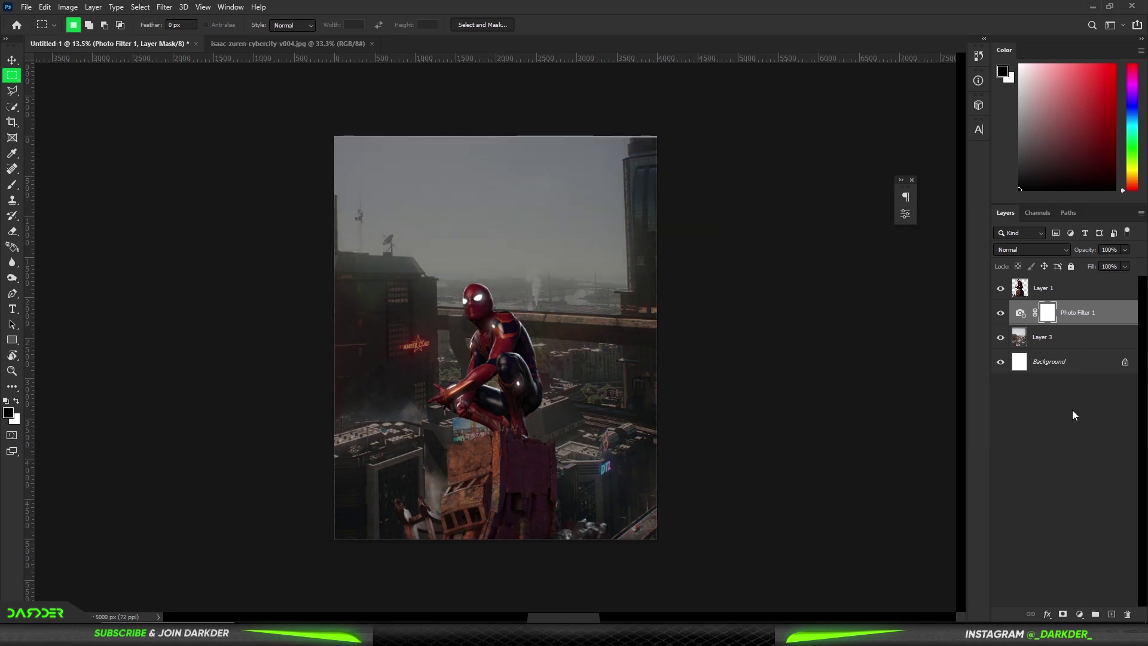
pyautogui.click(1073, 341)
pyautogui.click(1079, 613)
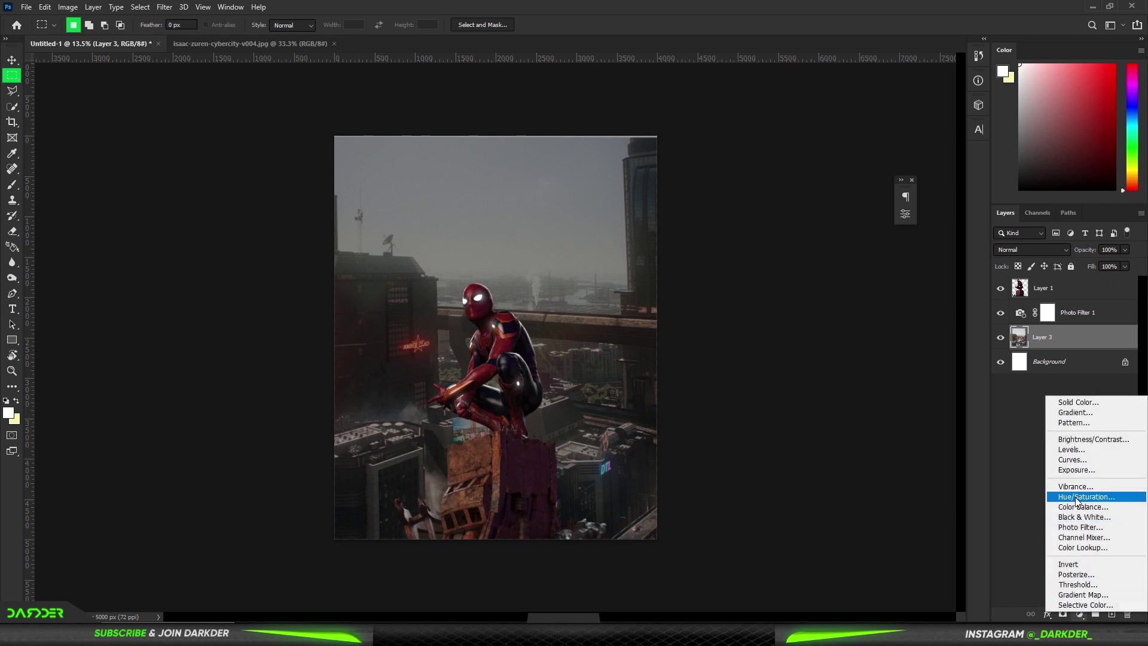
# Add a Hue/Saturation adjustment clipped to city Layer 3 with Lightness -42.
pyautogui.click(1077, 498)
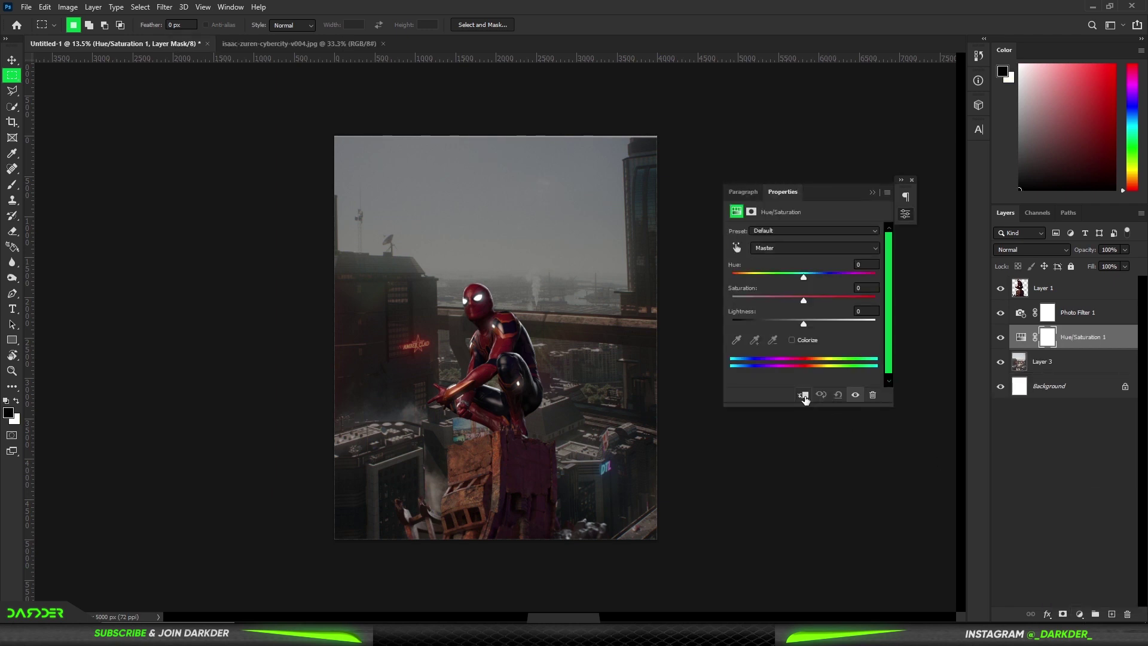
pyautogui.click(803, 394)
pyautogui.moveTo(804, 323); pyautogui.dragTo(772, 325)
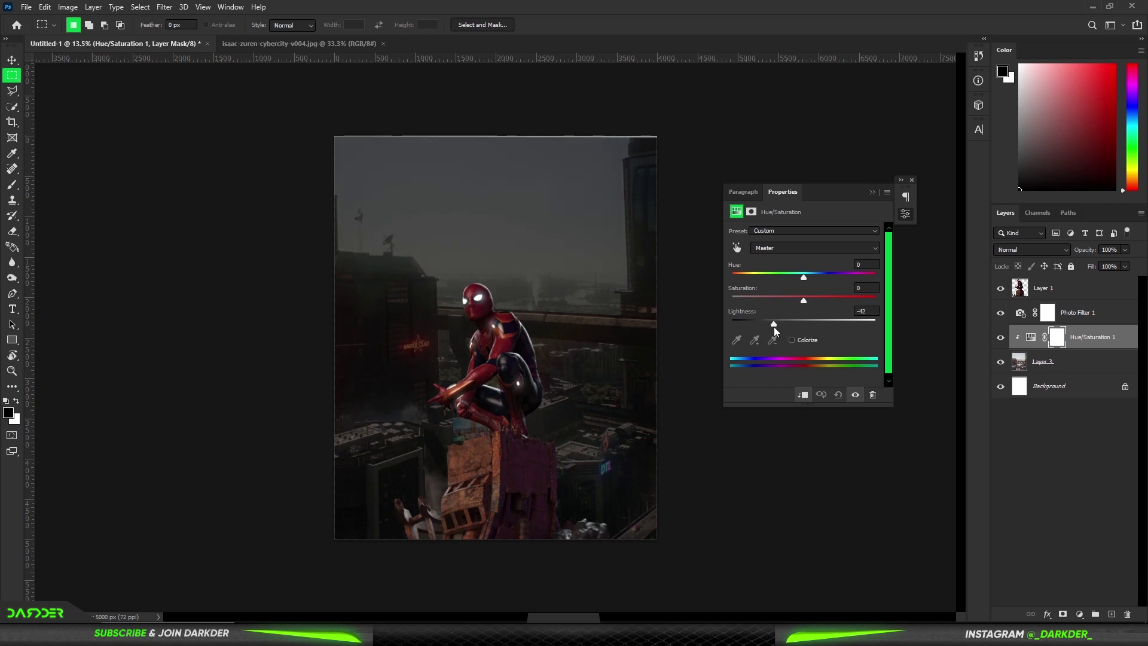
pyautogui.click(872, 192)
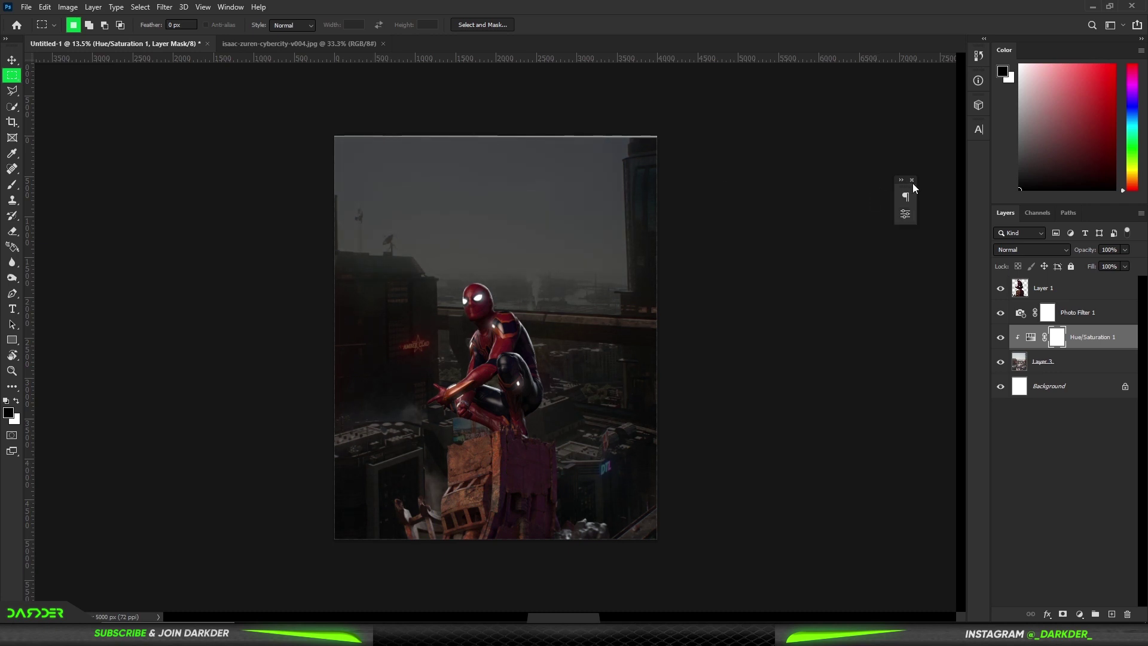
pyautogui.click(911, 180)
pyautogui.click(1066, 364)
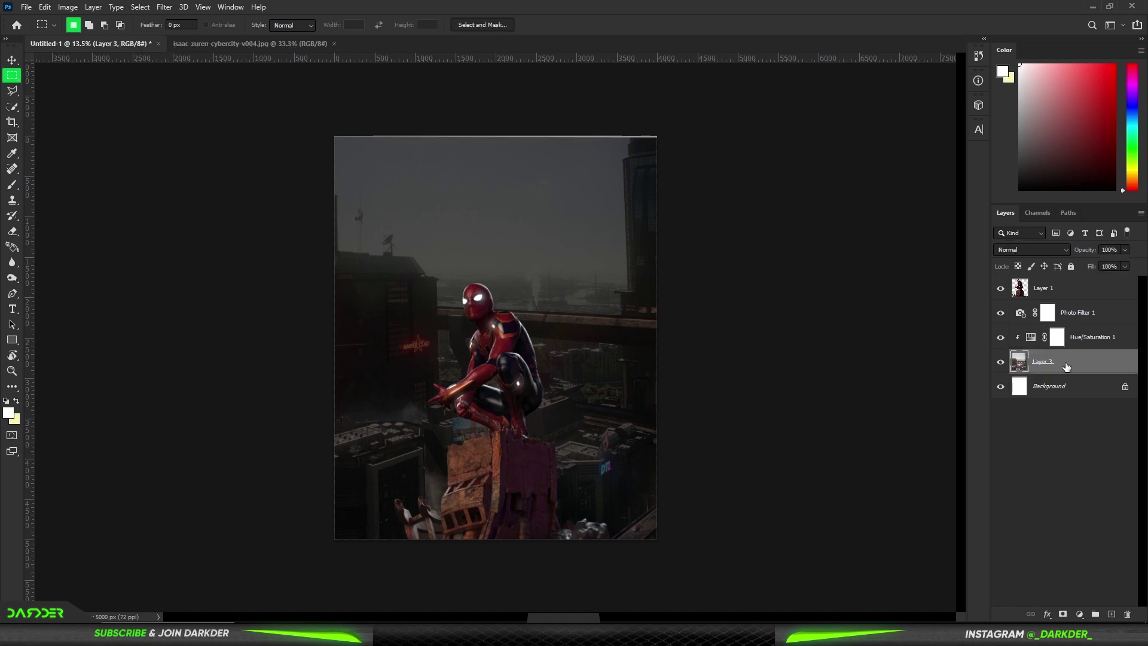
pyautogui.click(11, 59)
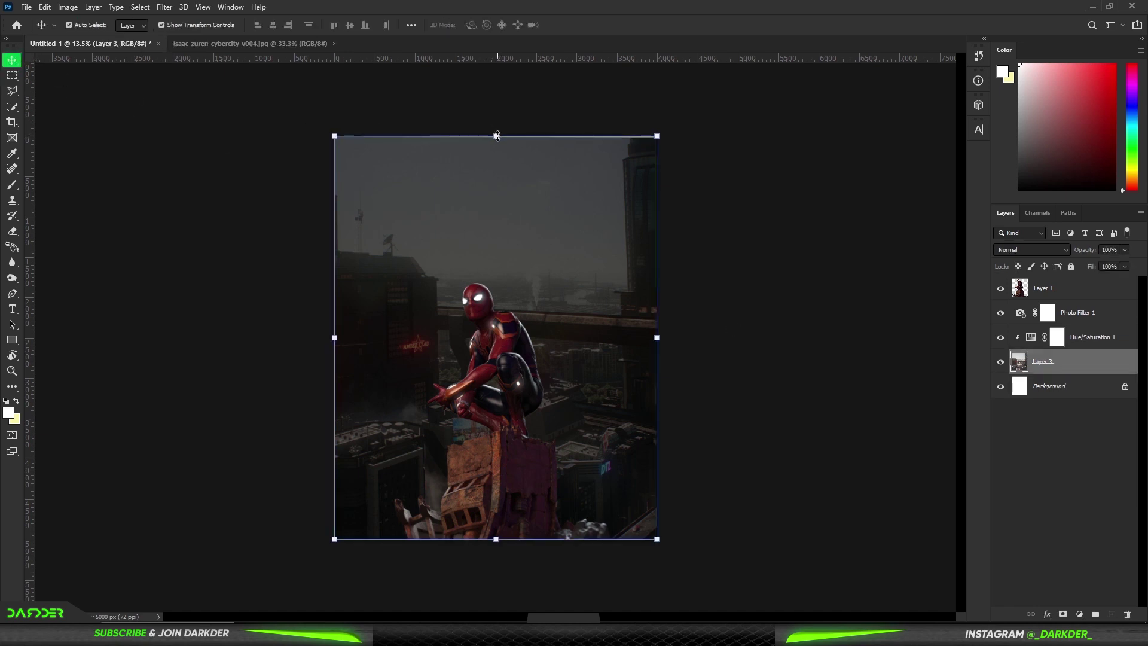
pyautogui.moveTo(497, 135); pyautogui.dragTo(499, 130)
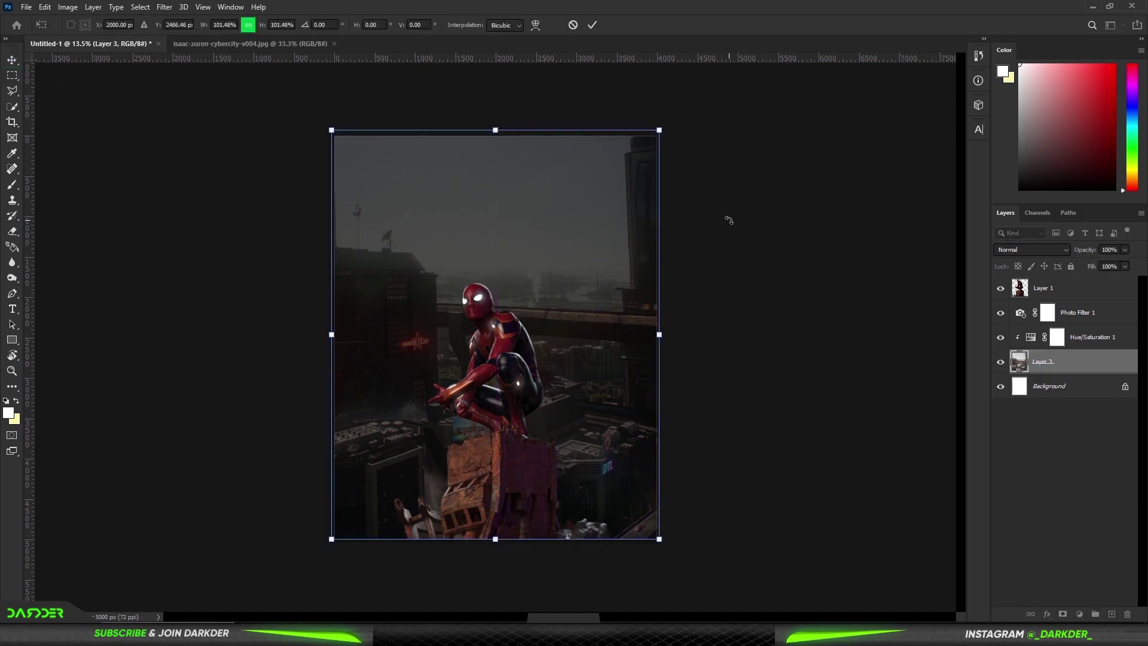
pyautogui.press('Escape')
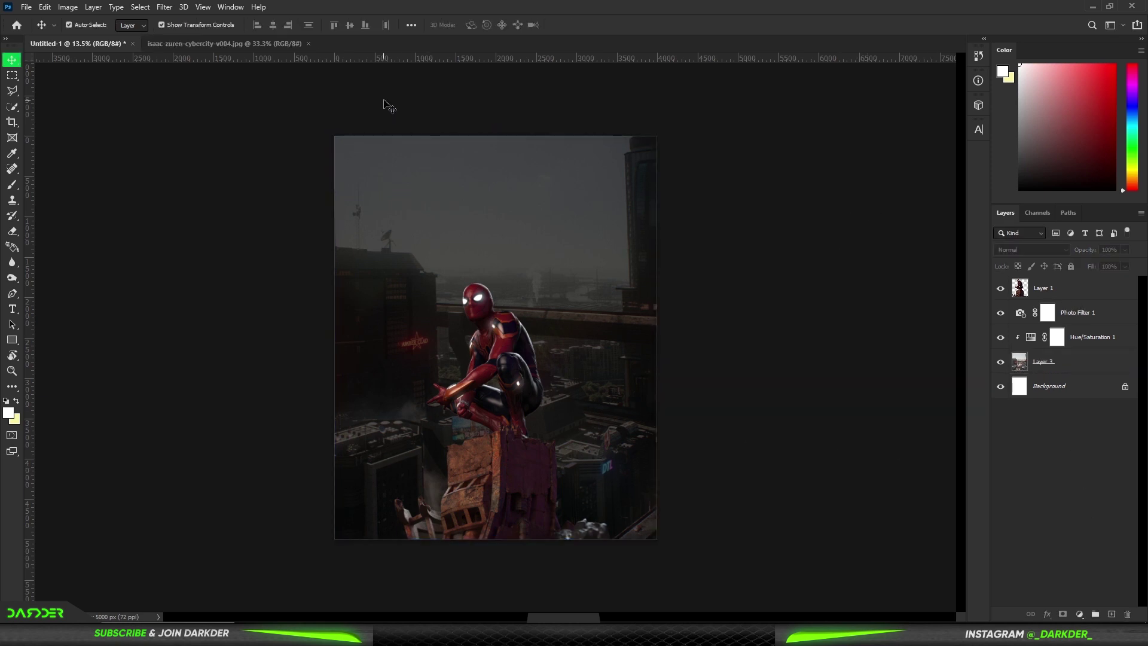
pyautogui.click(1094, 297)
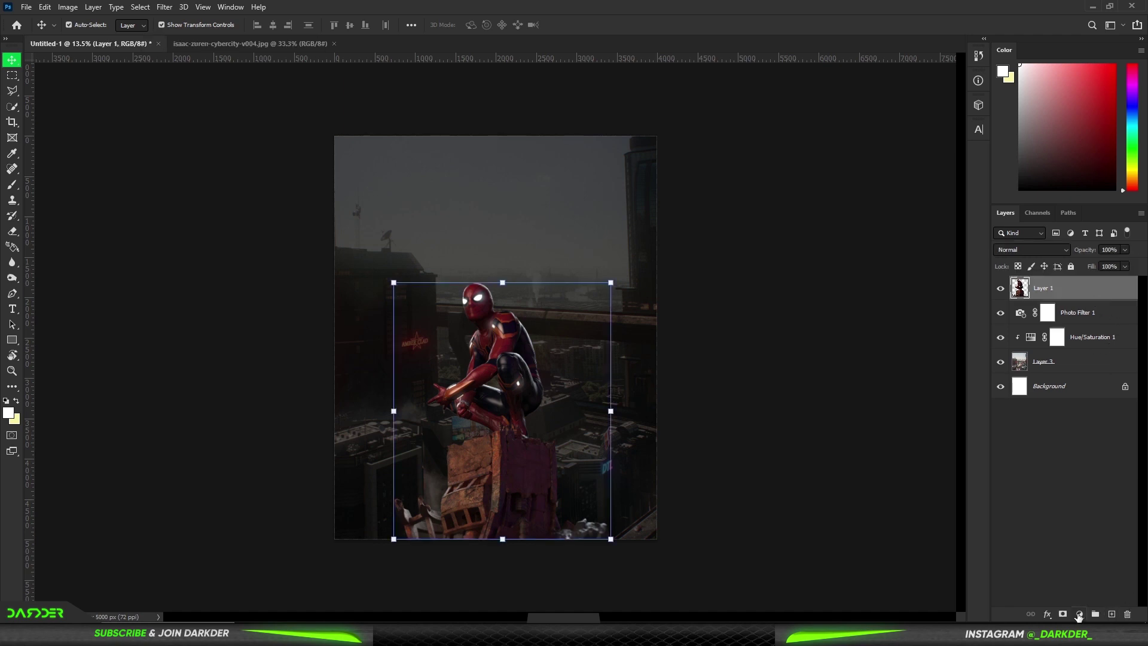
# Add a Hue/Saturation 2 adjustment clipped to Spider-Man, lowering lightness to darken him.
pyautogui.click(1079, 614)
pyautogui.click(1085, 504)
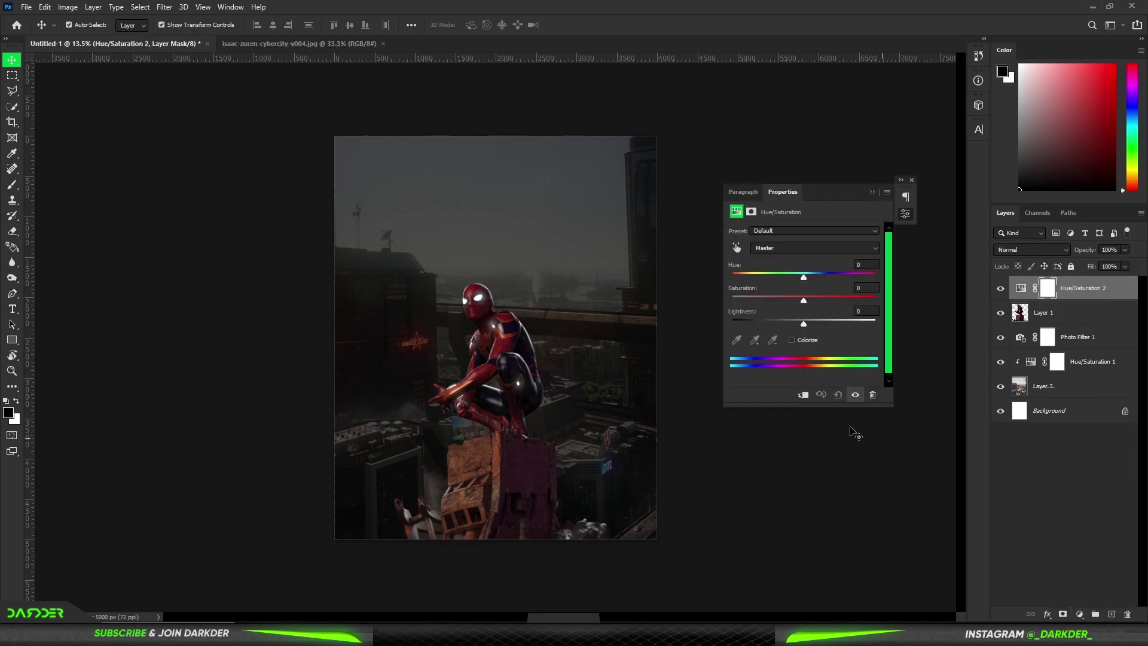
pyautogui.click(805, 395)
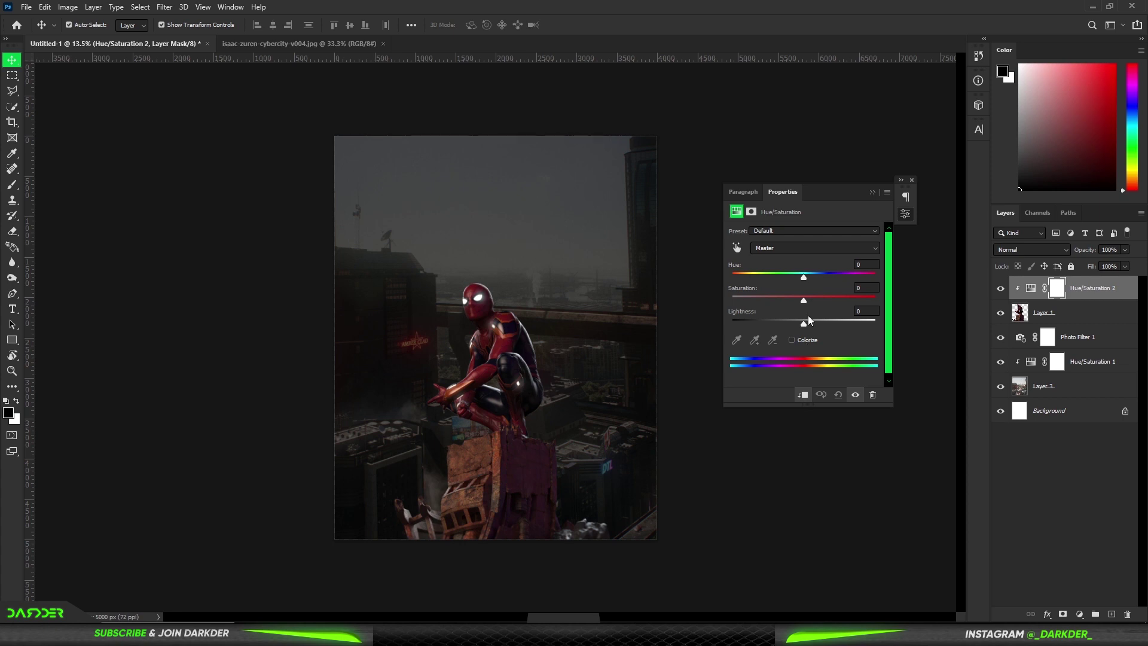
pyautogui.moveTo(804, 323); pyautogui.dragTo(778, 324)
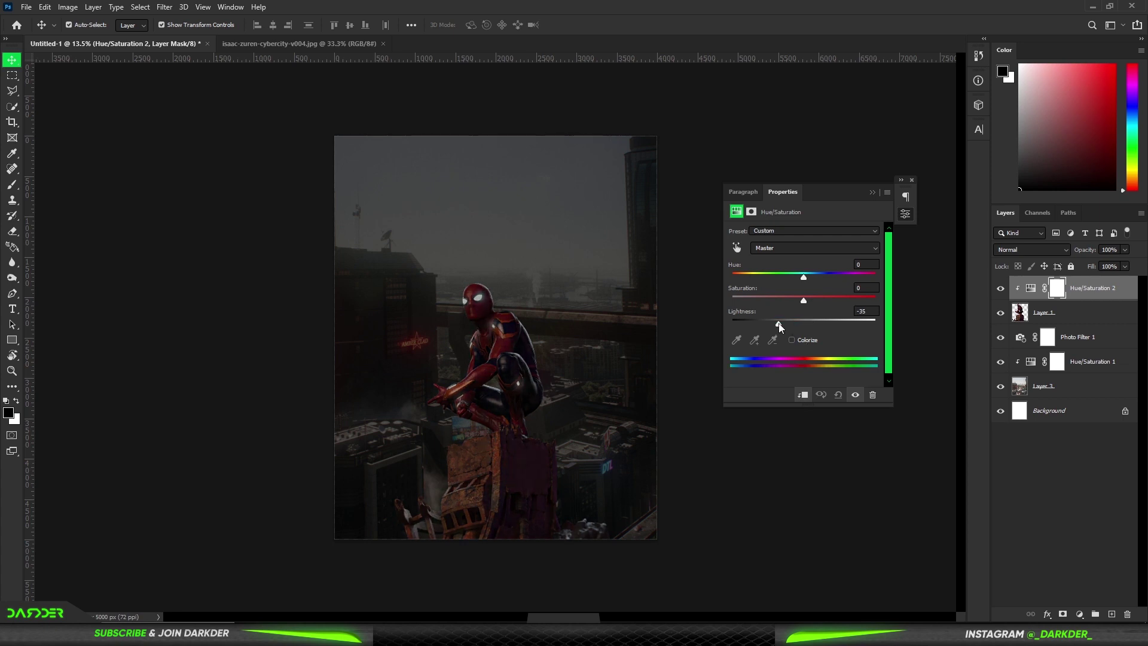
pyautogui.click(872, 194)
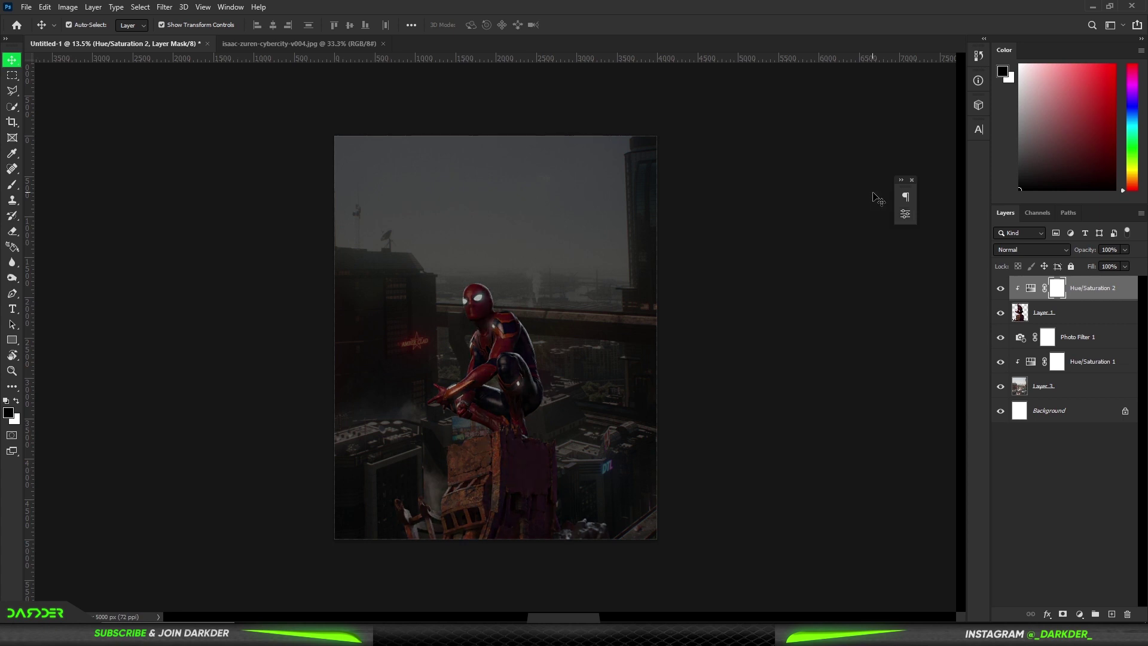
# Paint white at 100% brush opacity over both eye lenses on the Hue/Saturation 2 mask.
pyautogui.click(1095, 486)
pyautogui.click(1057, 290)
pyautogui.scroll(5, 461, 279)
pyautogui.scroll(2, 461, 278)
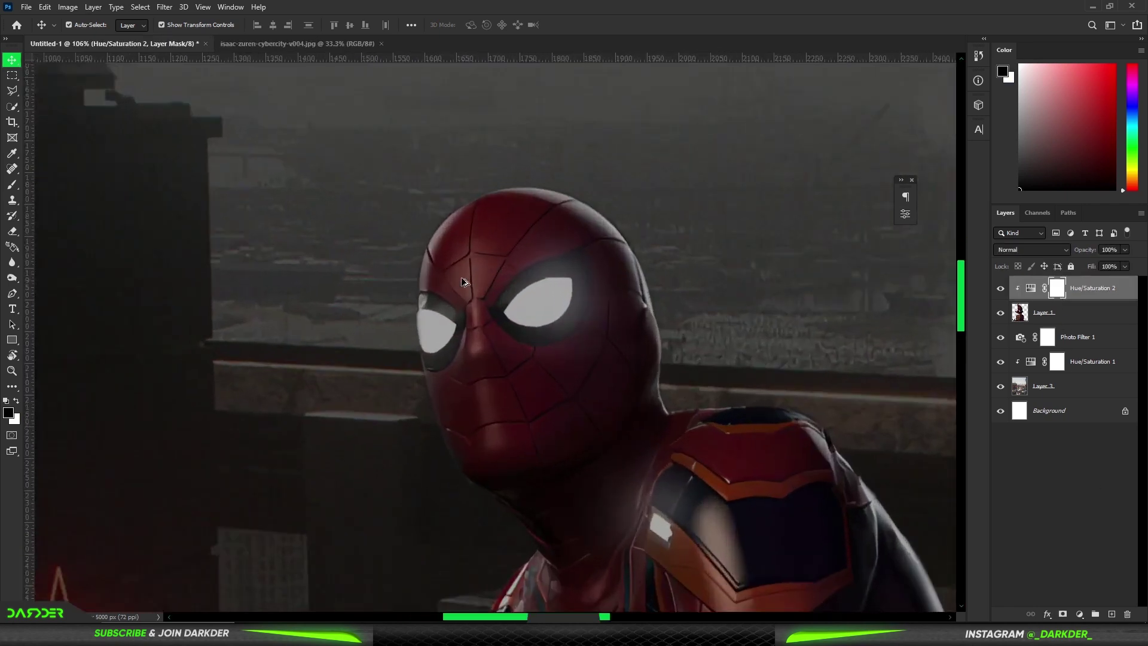
pyautogui.scroll(2, 461, 278)
pyautogui.click(12, 183)
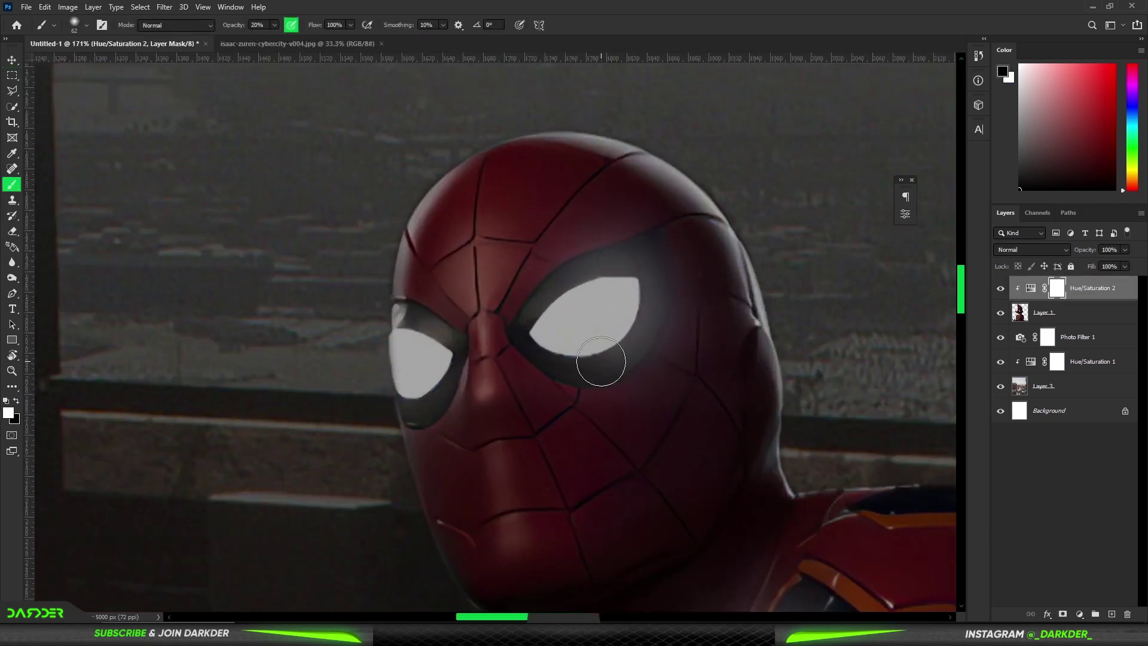
pyautogui.press('x')
pyautogui.moveTo(234, 26); pyautogui.dragTo(280, 26)
pyautogui.press('x')
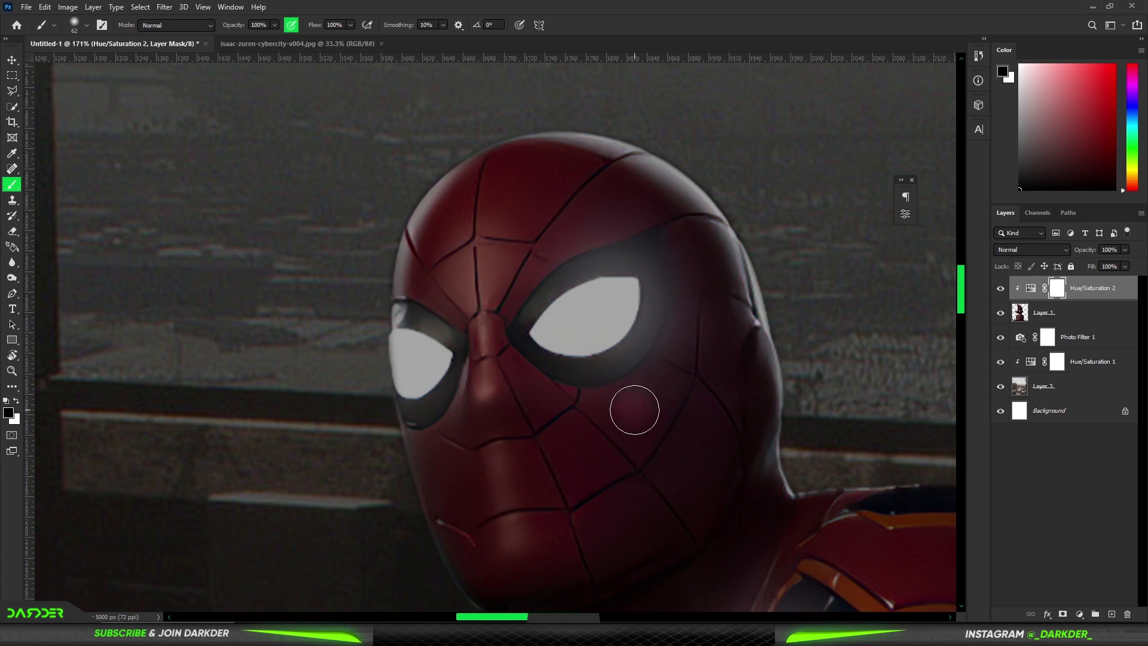
pyautogui.moveTo(584, 307); pyautogui.dragTo(607, 341)
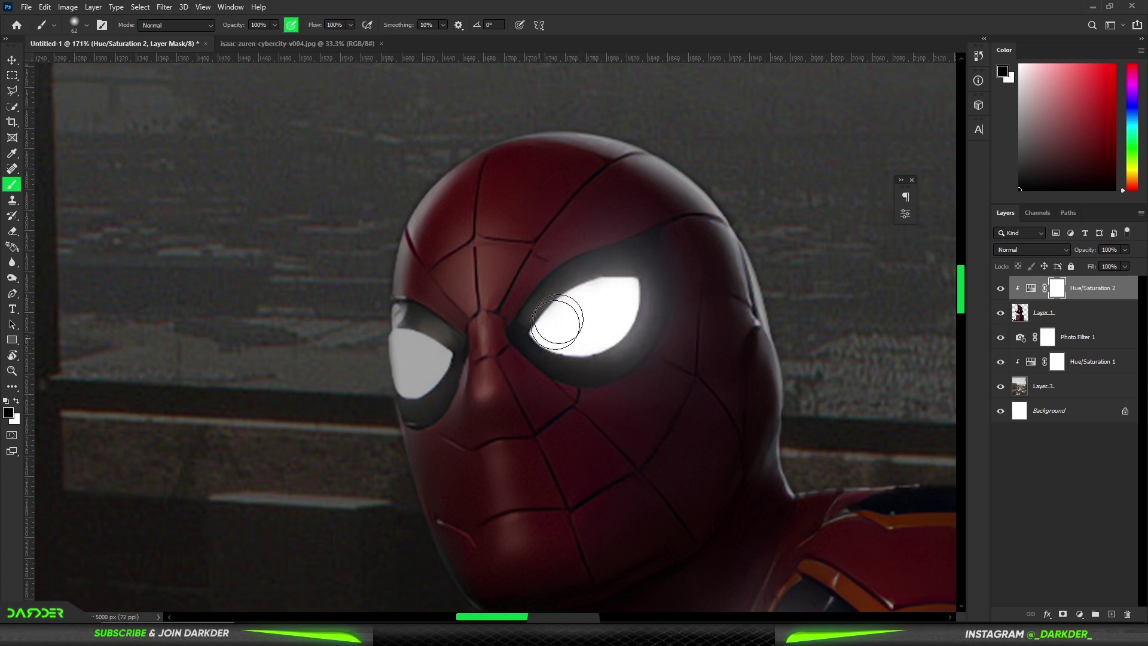
pyautogui.moveTo(422, 361)
pyautogui.mouseDown()
pyautogui.moveTo(408, 360)
pyautogui.moveTo(398, 384)
pyautogui.mouseUp()
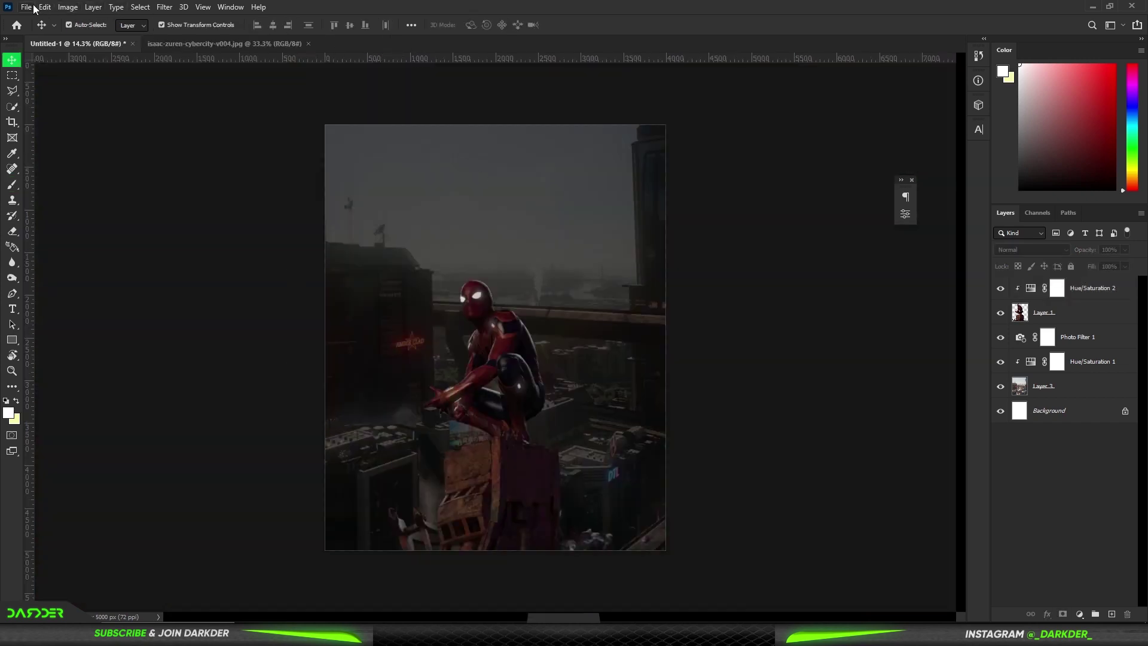
# Open the fire photo pexels-marco-allasio-4275989 and drag it into Untitled-1 as Layer 4.
pyautogui.click(27, 6)
pyautogui.click(34, 31)
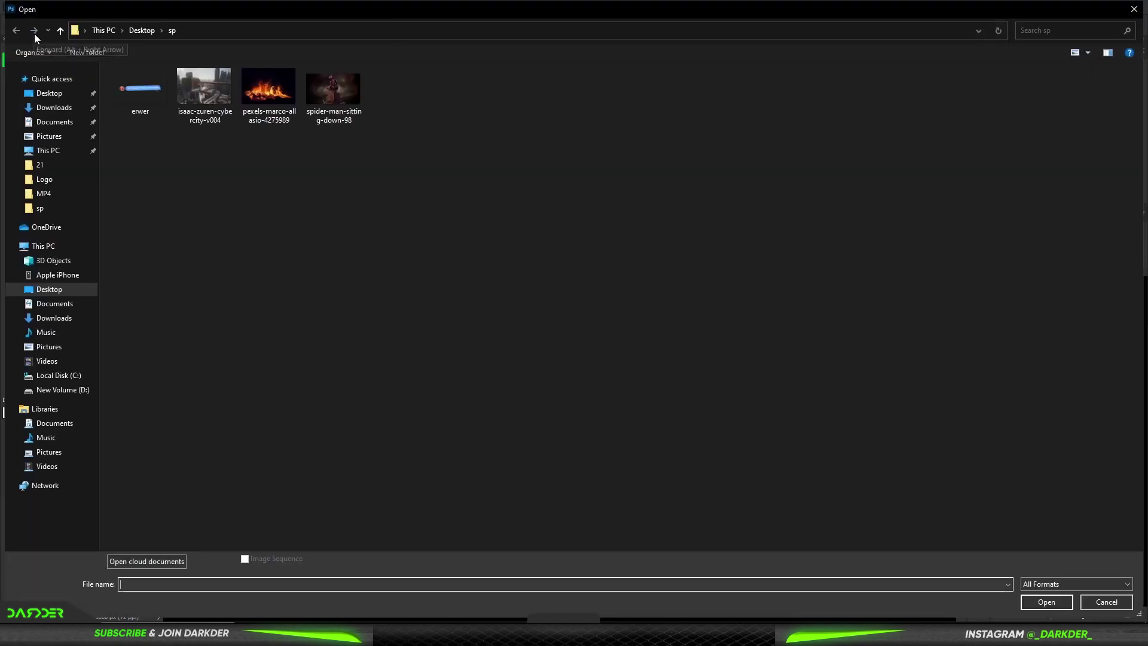
pyautogui.doubleClick(245, 95)
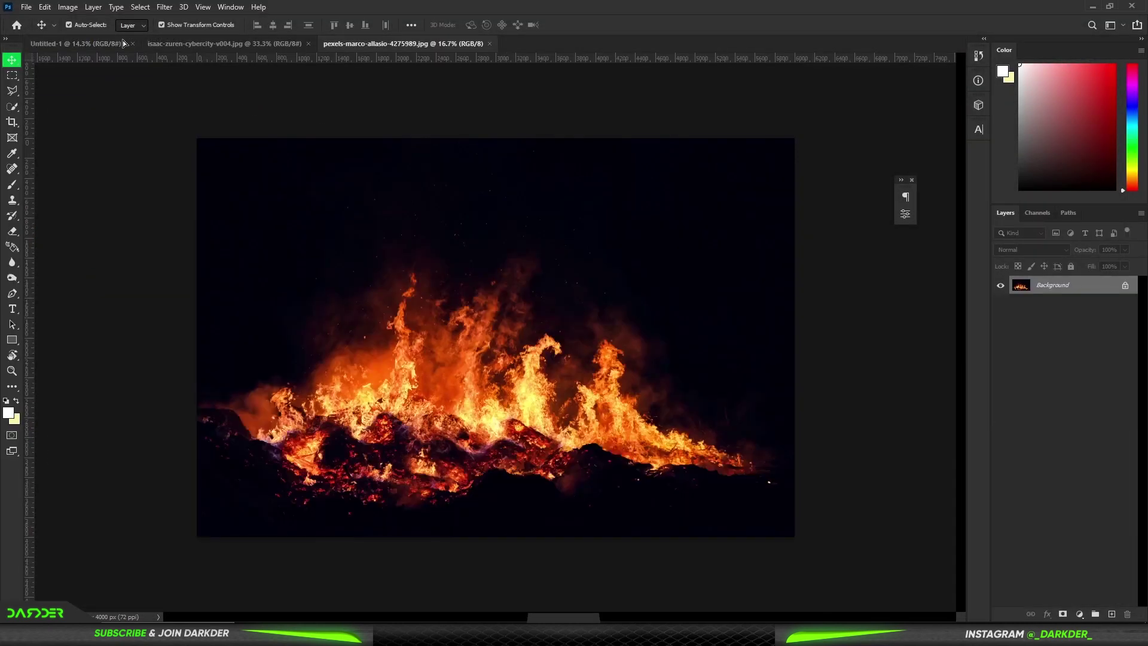
pyautogui.click(113, 44)
pyautogui.moveTo(114, 45)
pyautogui.mouseDown()
pyautogui.moveTo(487, 278)
pyautogui.moveTo(542, 401)
pyautogui.mouseUp()
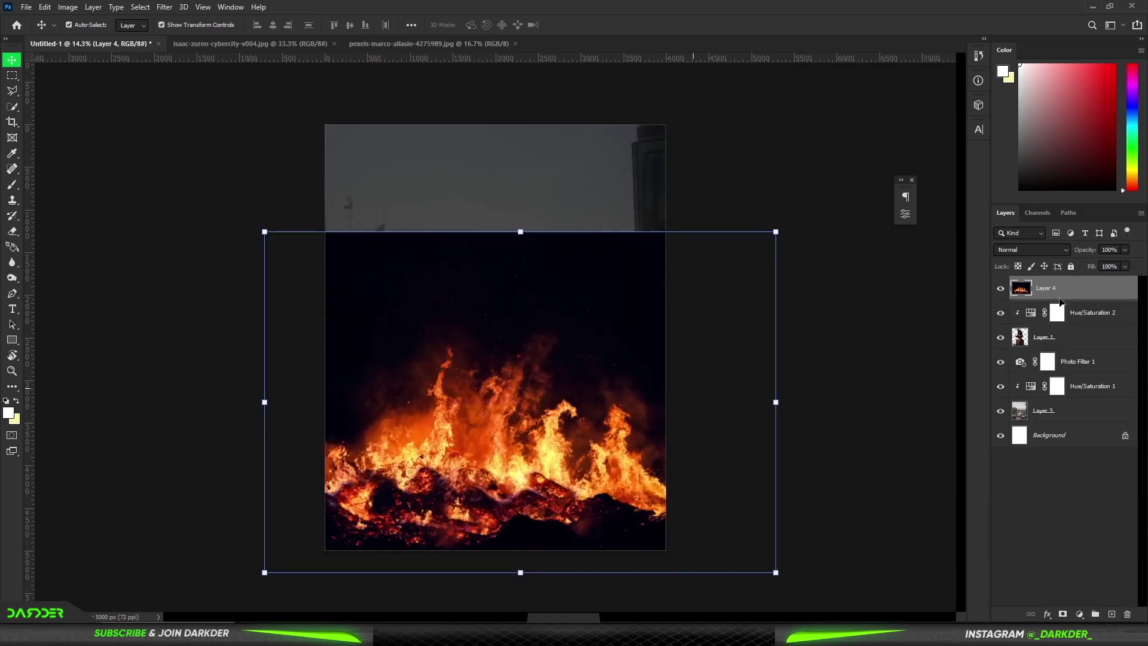
# Place fire Layer 4 below Spider-Man's layer and shift it slightly lower.
pyautogui.moveTo(1024, 330); pyautogui.dragTo(1043, 350)
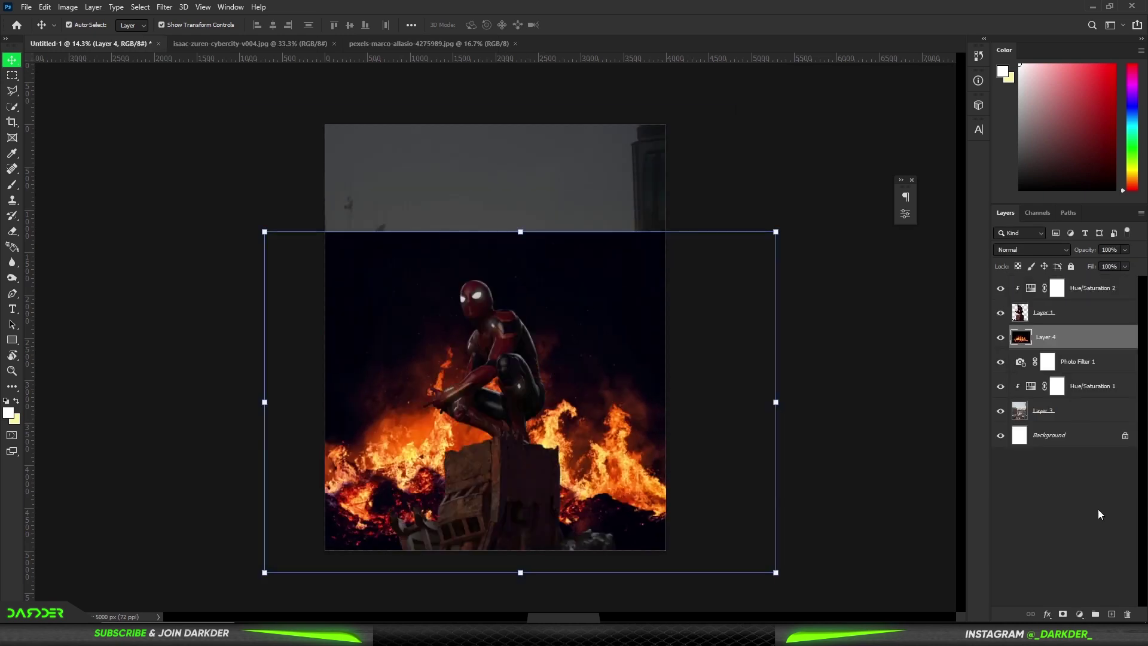
pyautogui.moveTo(619, 428); pyautogui.dragTo(620, 434)
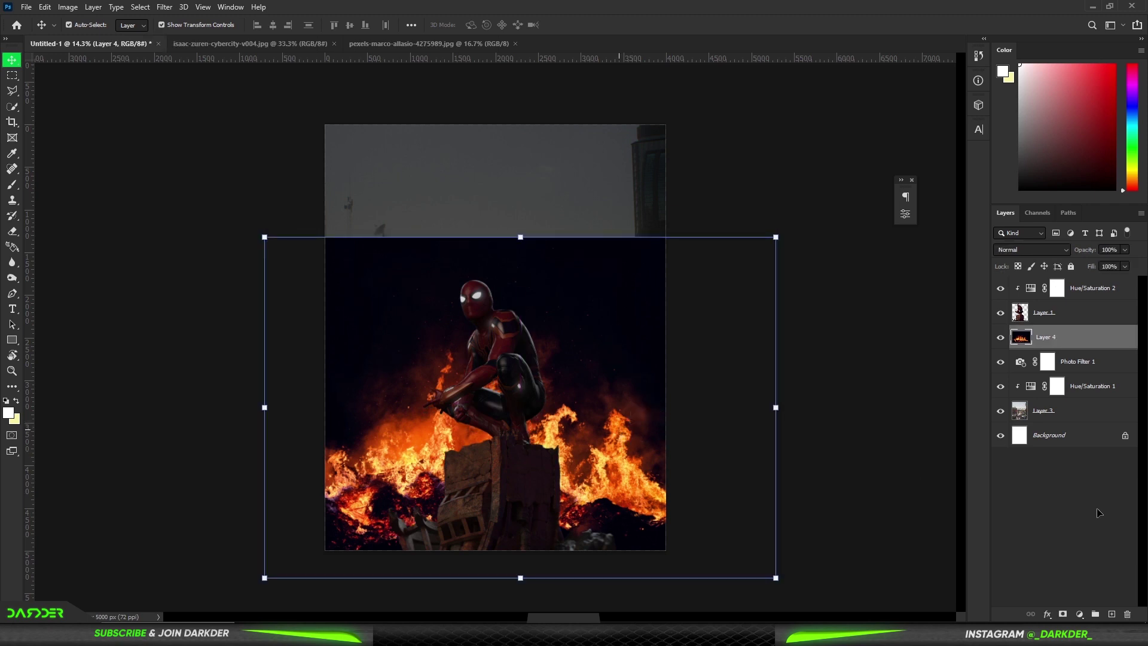
pyautogui.click(1061, 251)
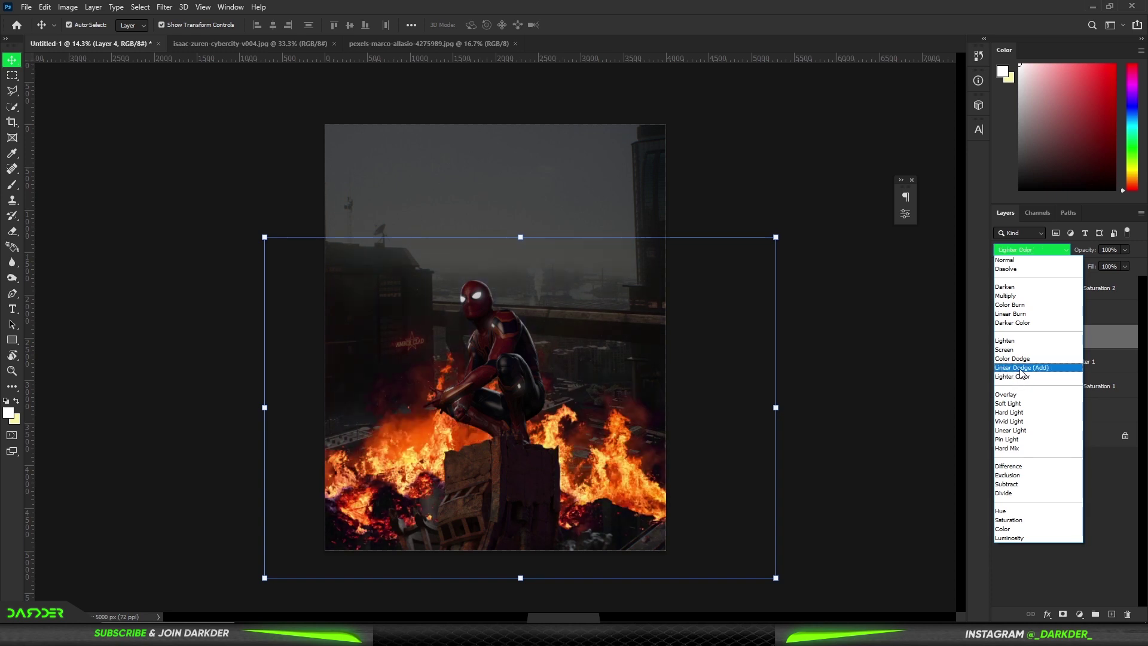
# Set the fire layer's blend mode to Linear Dodge (Add) and enlarge the eraser.
pyautogui.click(1020, 367)
pyautogui.click(1053, 498)
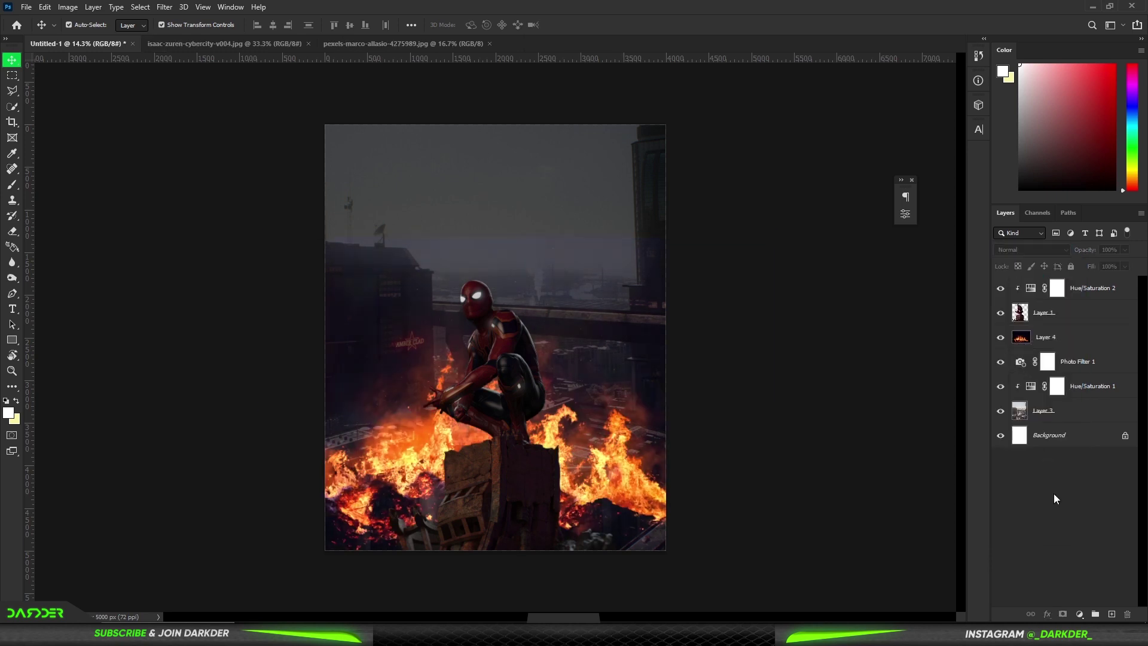
pyautogui.click(657, 378)
pyautogui.press('e')
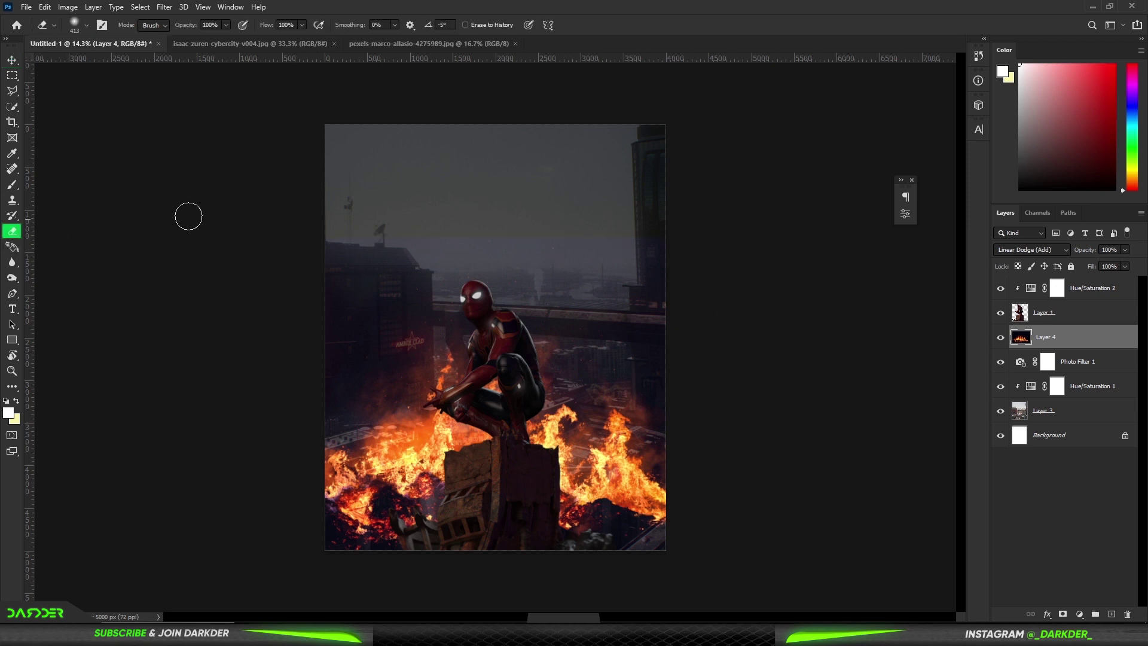
pyautogui.moveTo(392, 213); pyautogui.dragTo(463, 214)
# Move the fire layer down 329 px and add an empty Layer 5 above it.
pyautogui.click(11, 60)
pyautogui.click(1085, 492)
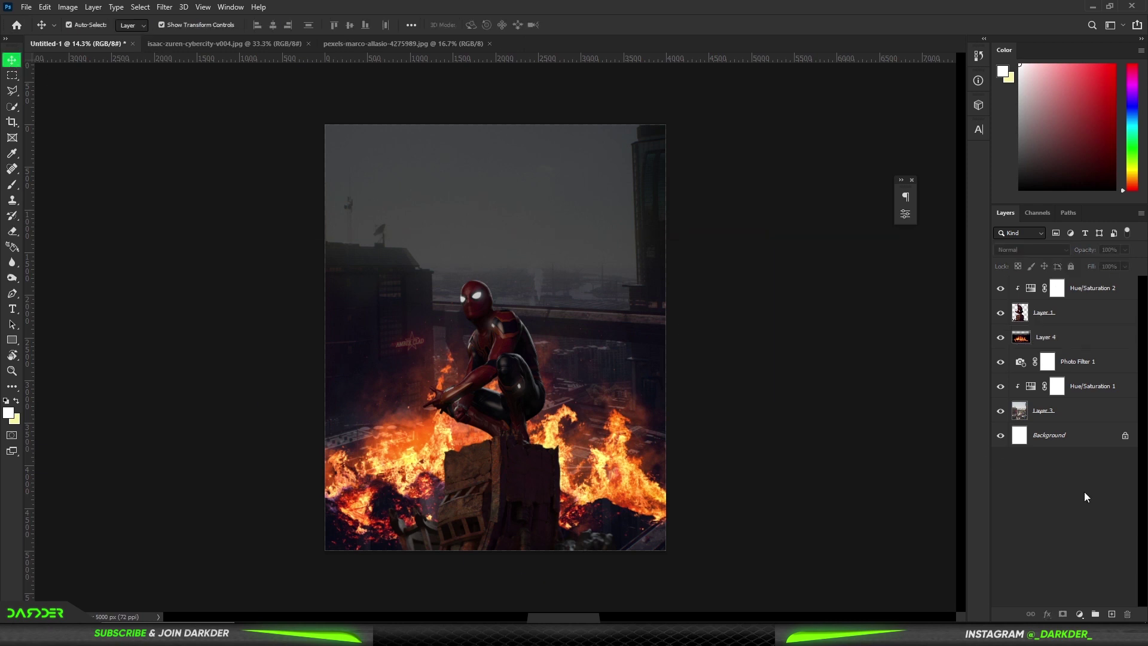
pyautogui.moveTo(597, 438); pyautogui.dragTo(595, 465)
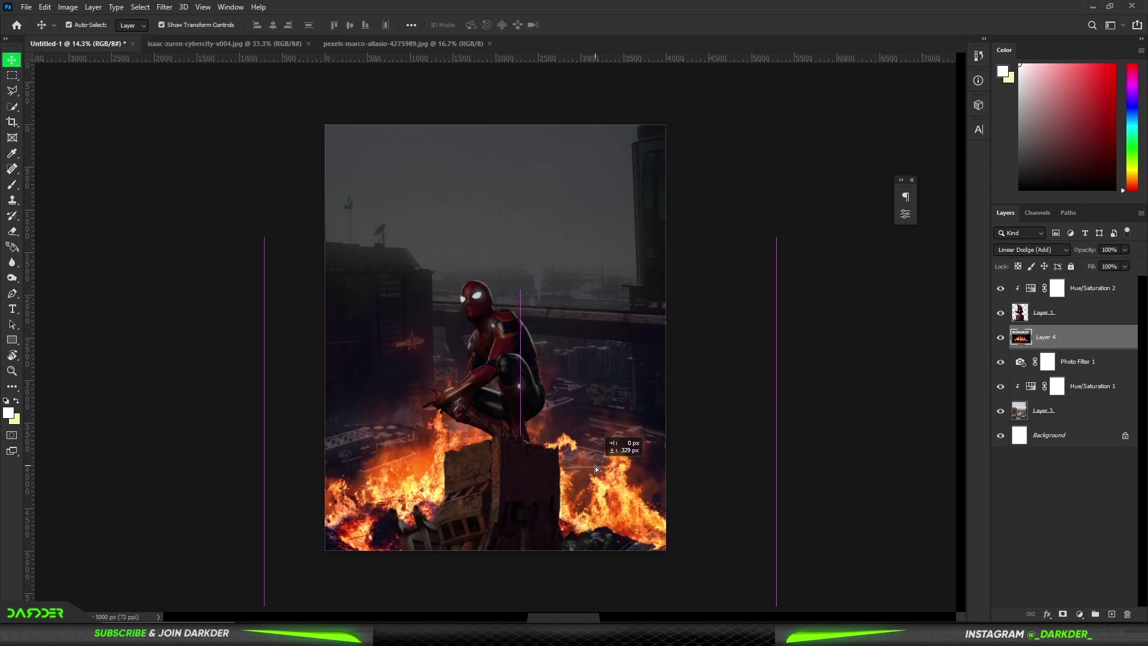
pyautogui.click(1108, 522)
pyautogui.click(1074, 347)
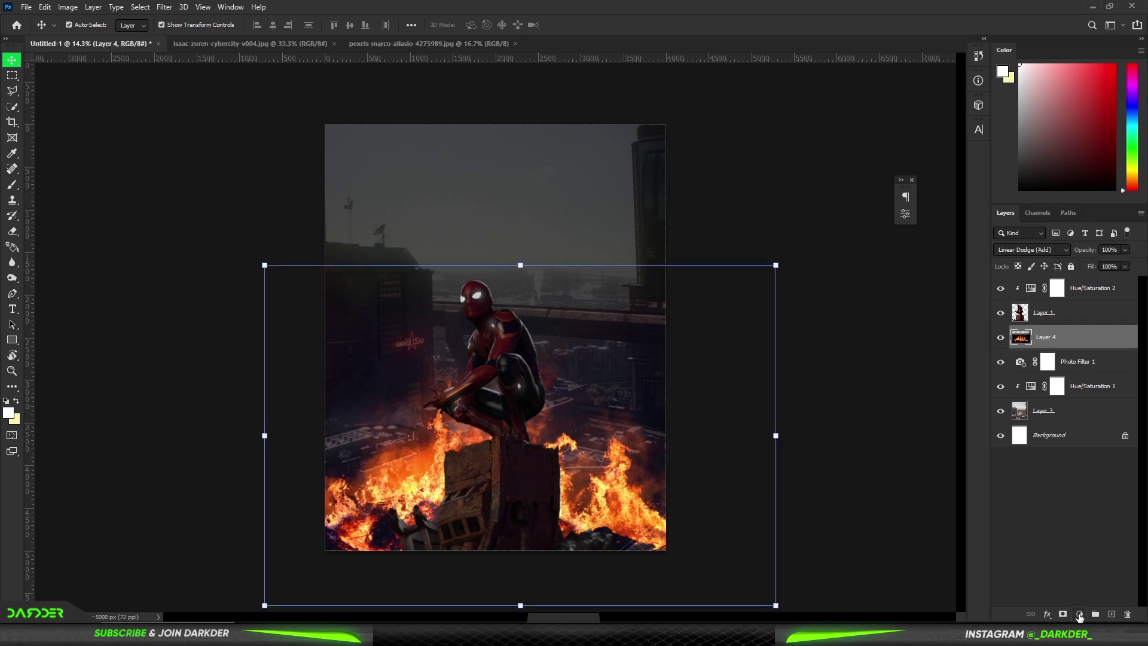
pyautogui.click(1112, 613)
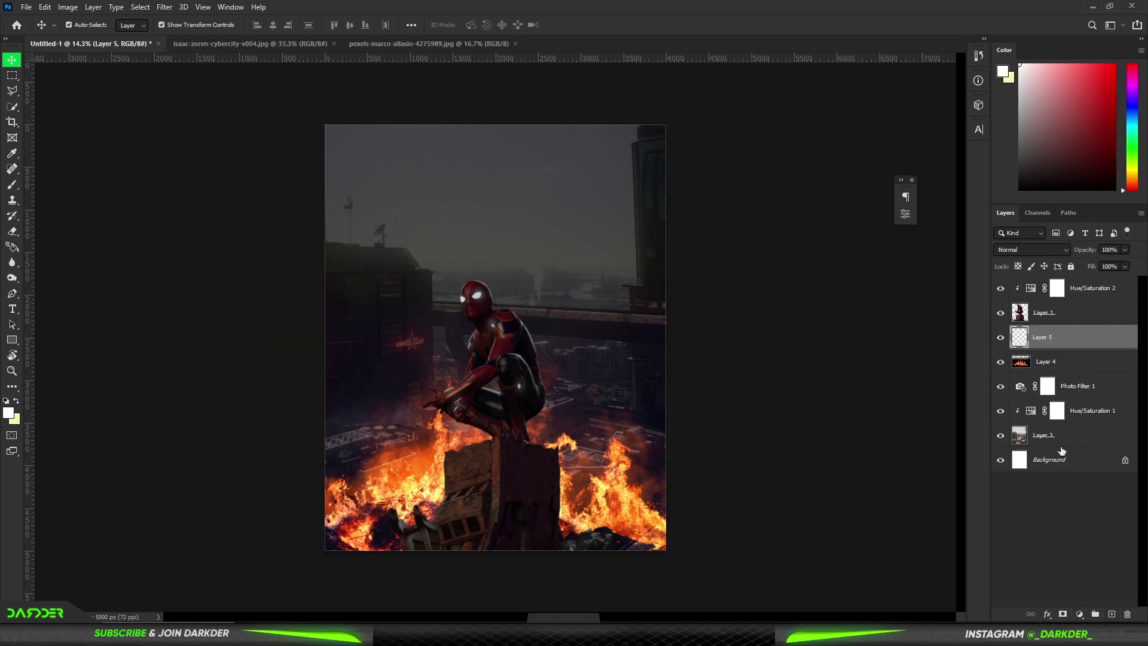
# Choose smoke brush 4964, test a white smoke stamp, then undo it.
pyautogui.click(12, 184)
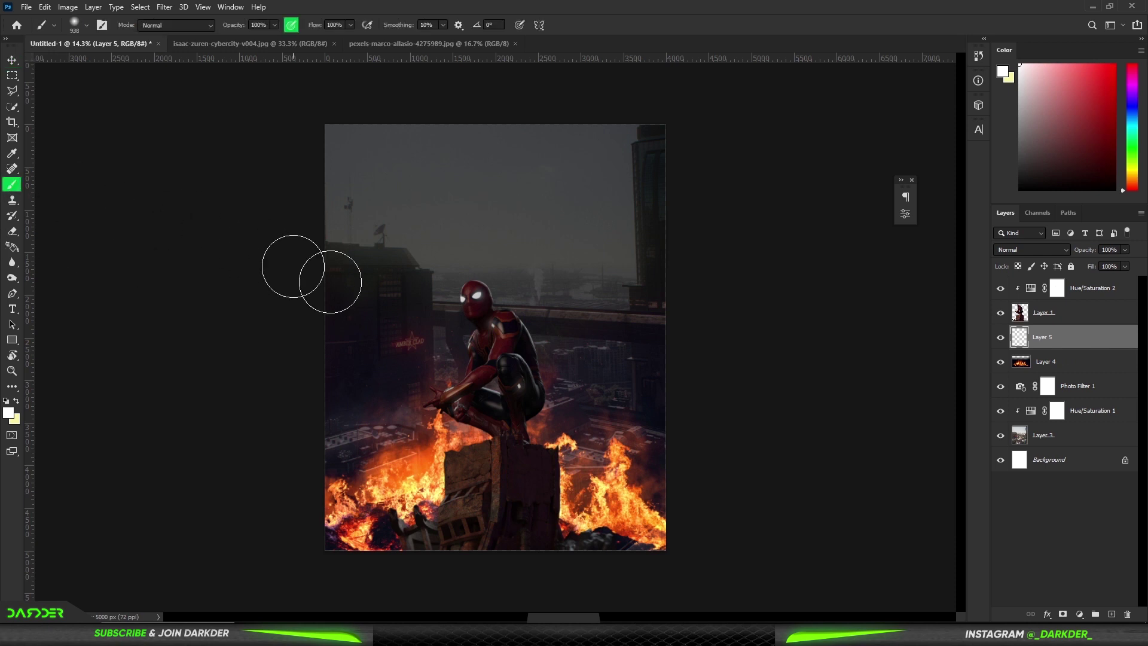
pyautogui.rightClick(428, 313)
pyautogui.click(509, 461)
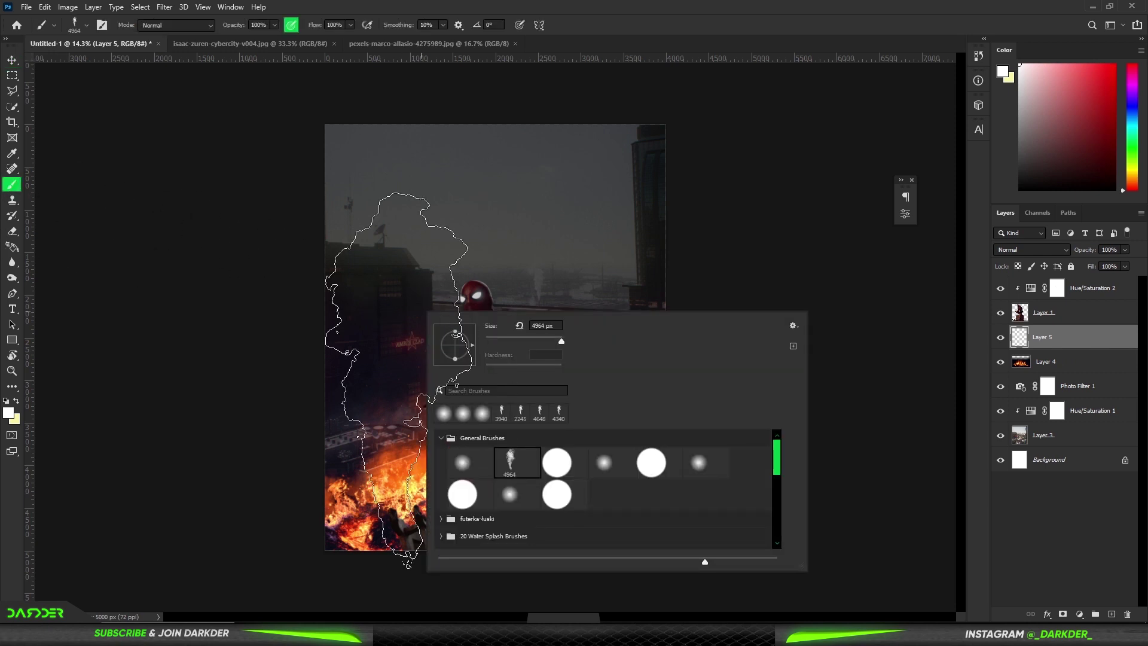
pyautogui.press('Return')
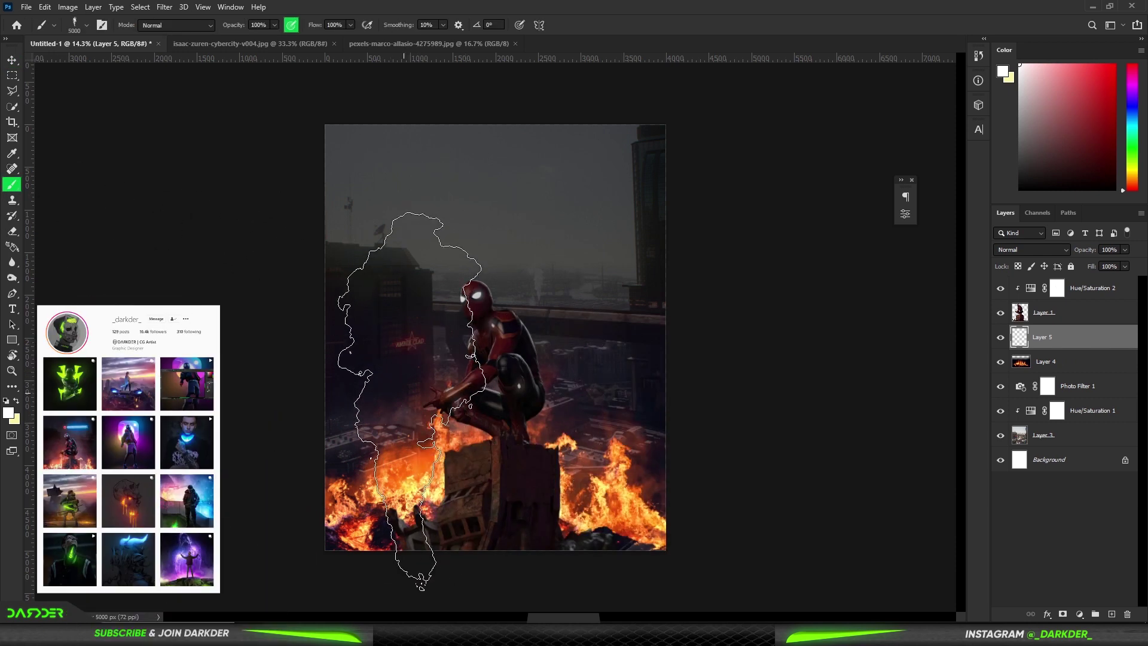
pyautogui.click(416, 406)
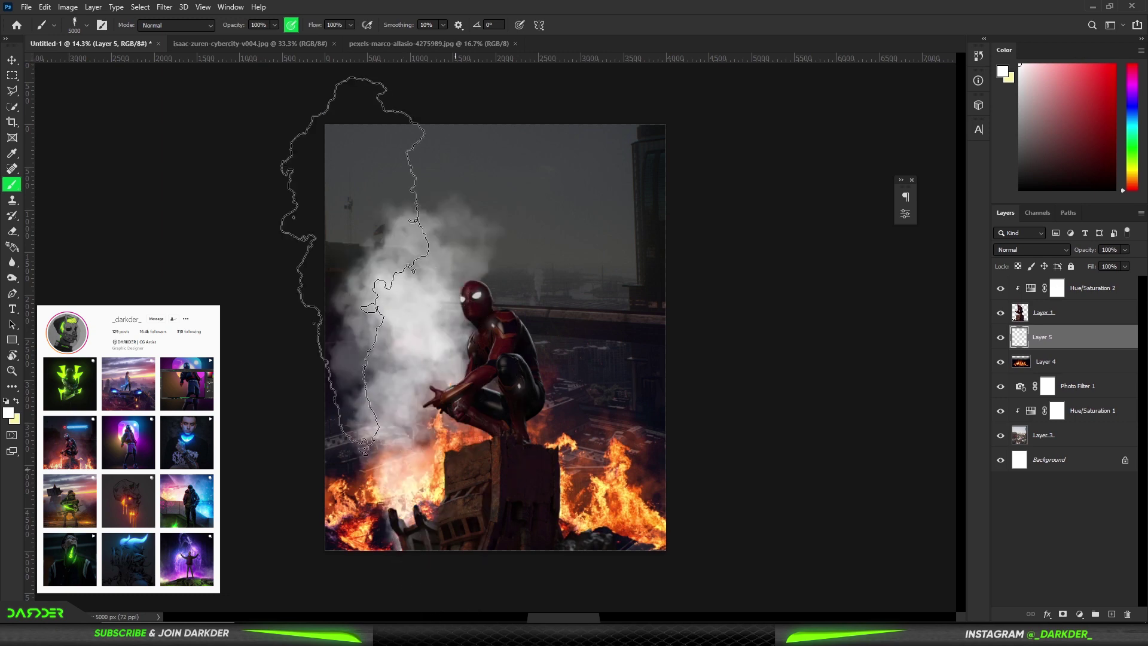
pyautogui.hotkey('ctrl', 'z')
# Lower brush opacity to 8% and paint faint white smoke haze over the rooftops on Layer 5.
pyautogui.moveTo(228, 30); pyautogui.dragTo(178, 38)
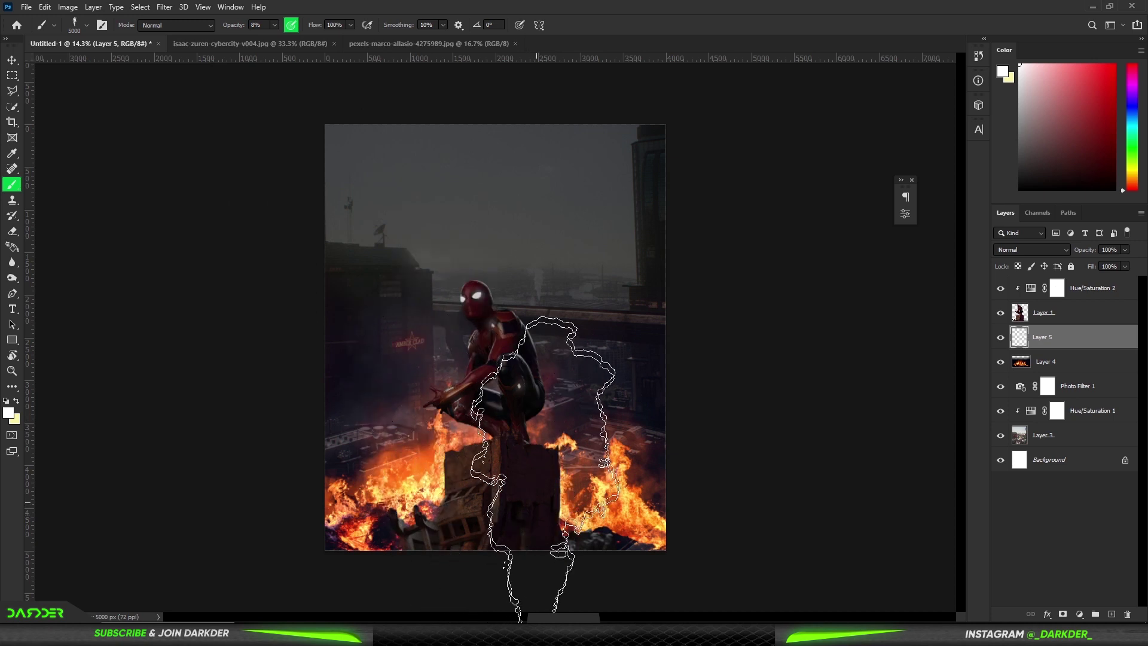
pyautogui.keyDown('alt'); pyautogui.scroll(-1, 496, 335); pyautogui.keyUp('alt')
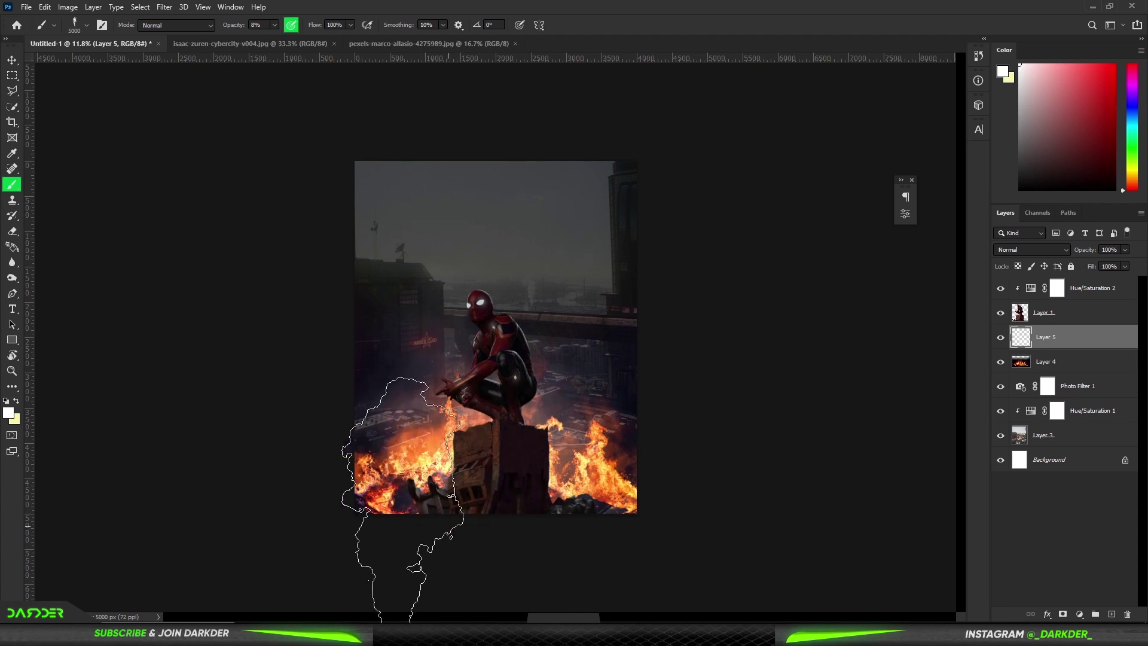
pyautogui.moveTo(512, 293); pyautogui.dragTo(538, 448)
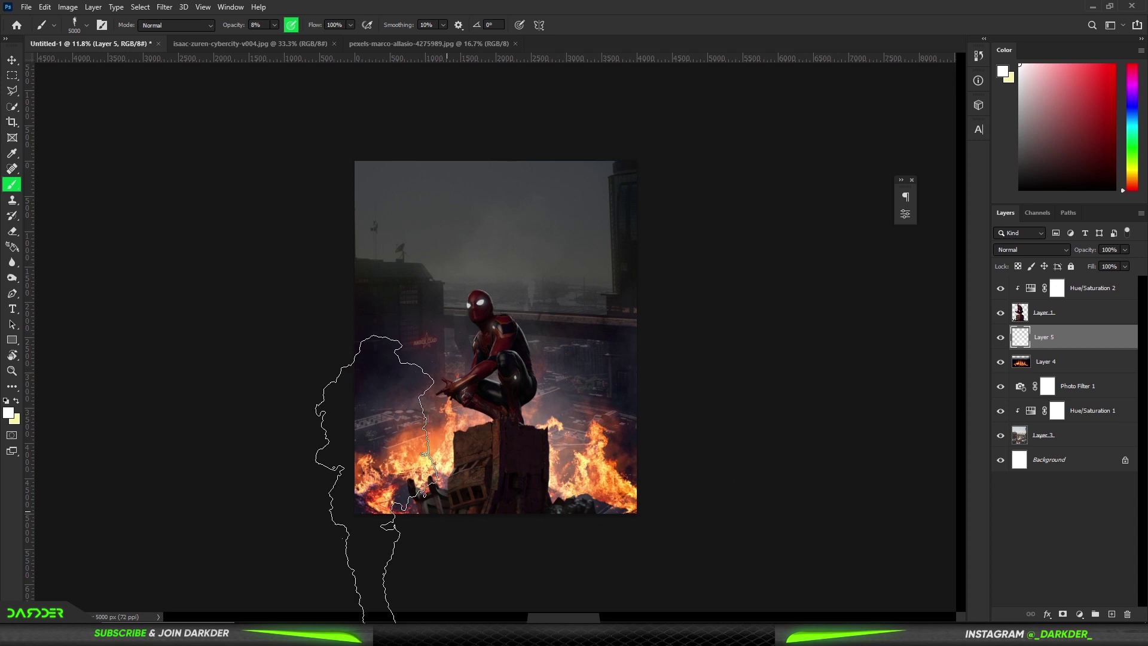
pyautogui.click(490, 388)
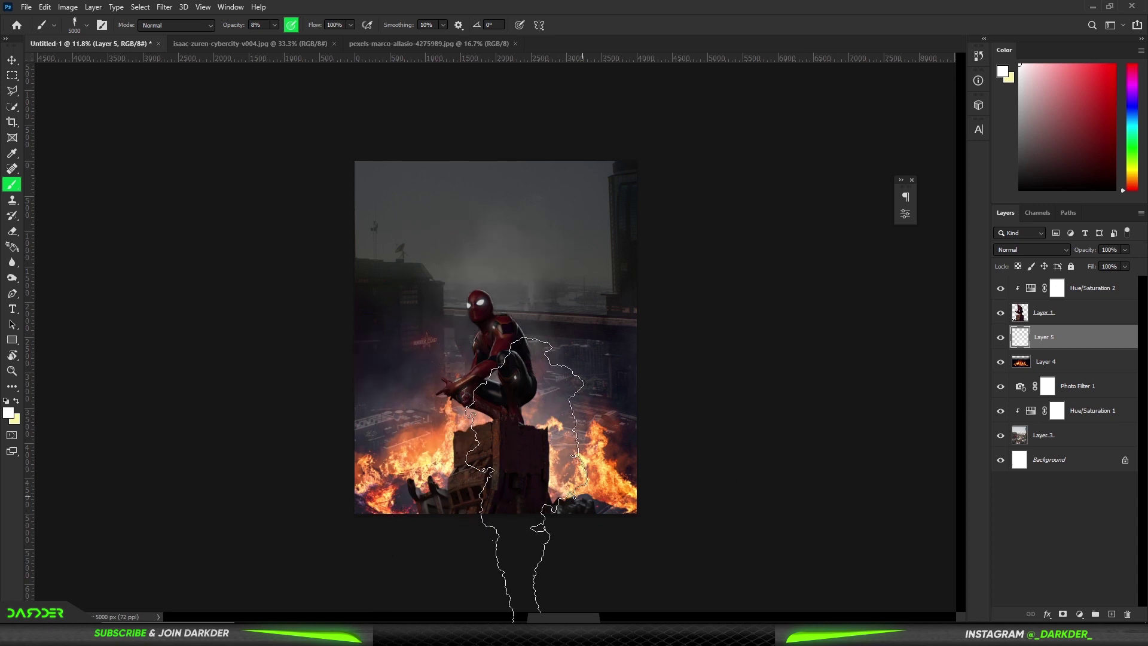
pyautogui.keyDown('alt'); pyautogui.rightClick(477, 479); pyautogui.keyUp('alt')
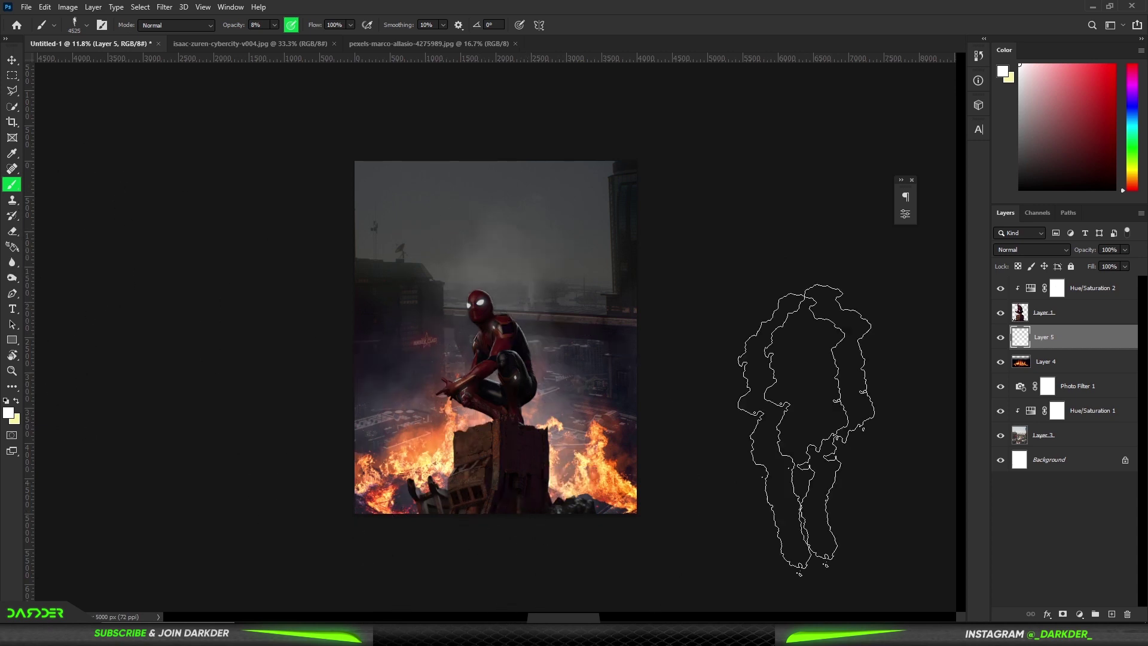
pyautogui.click(11, 60)
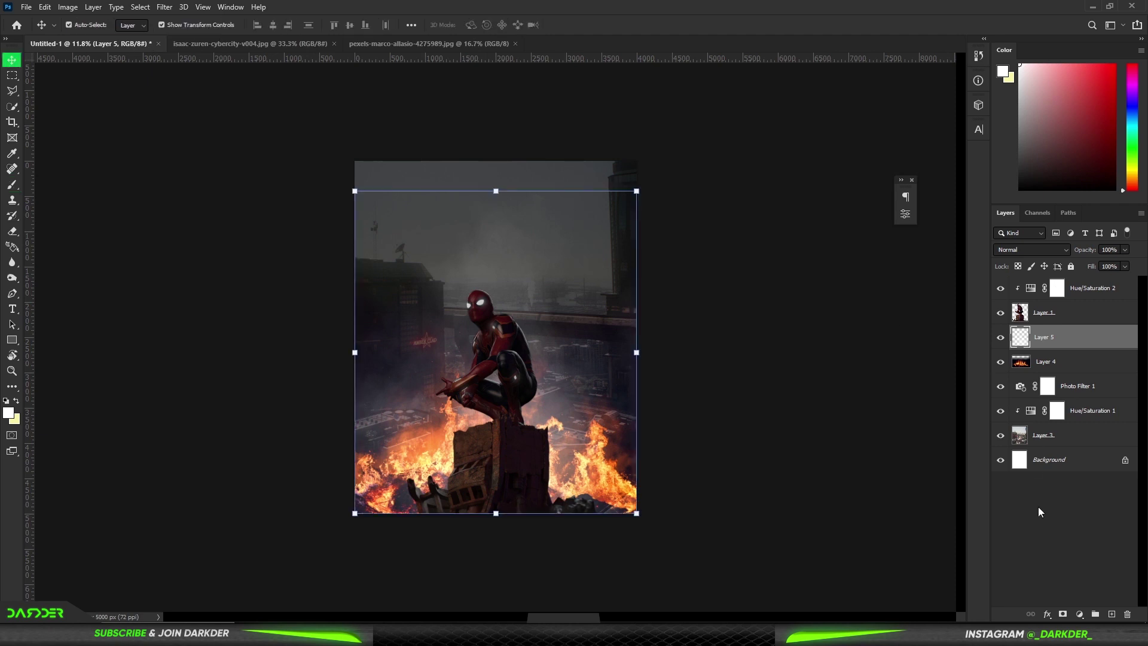
# Add a #ff8400 orange Solid Color fill layer blended with Linear Dodge (Add).
pyautogui.click(1088, 616)
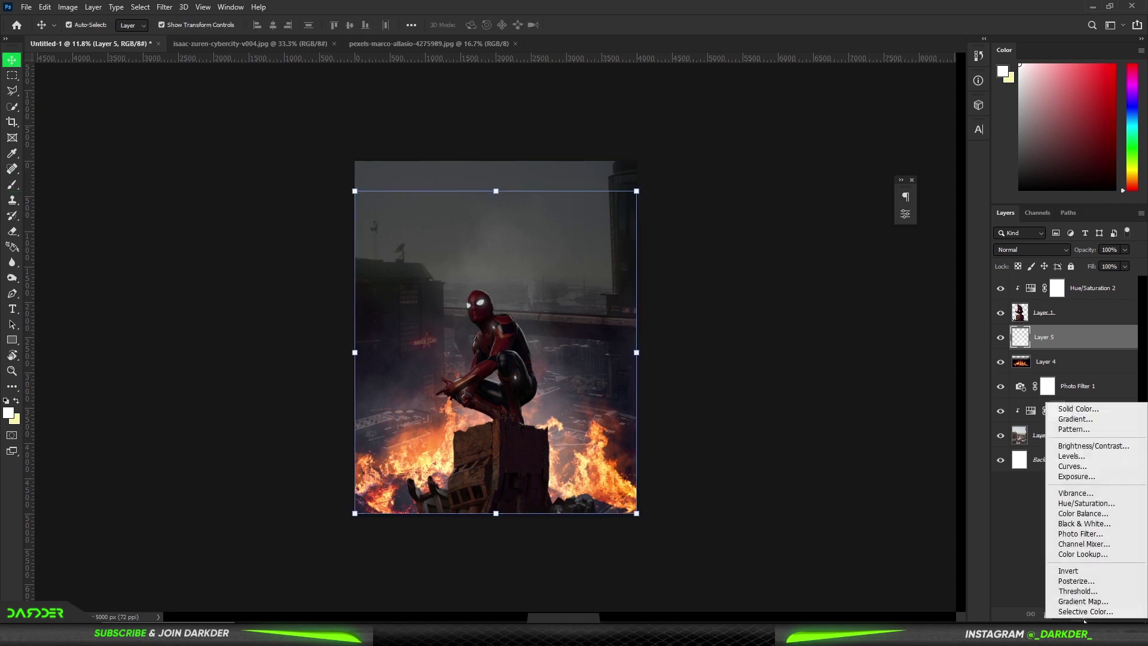
pyautogui.click(1069, 411)
pyautogui.click(914, 330)
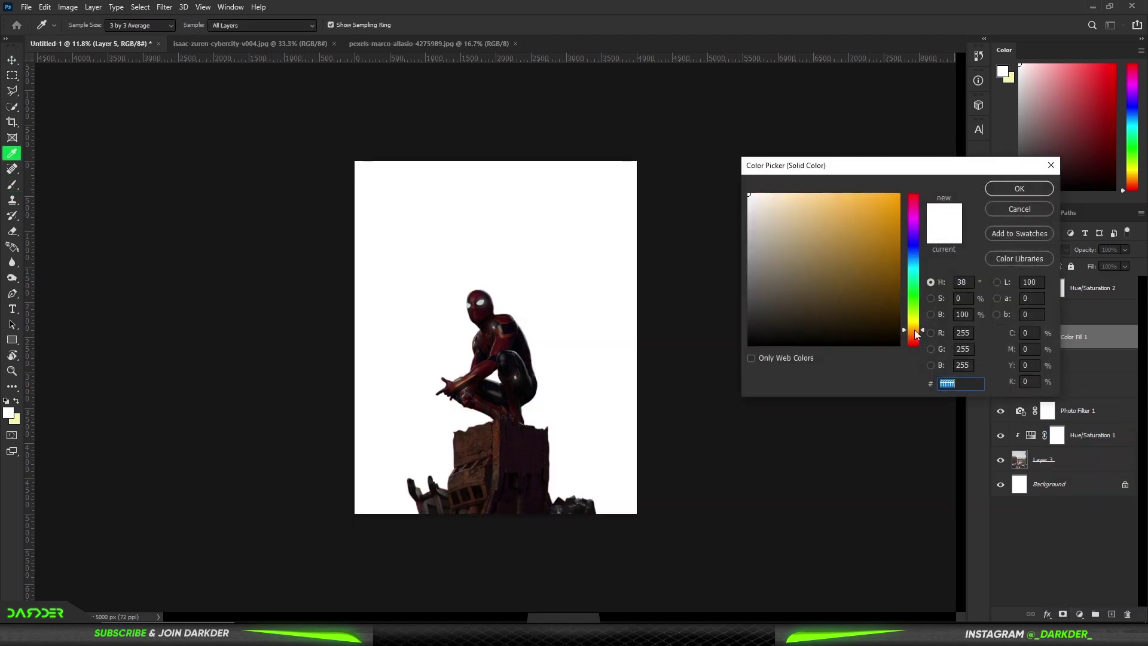
pyautogui.moveTo(894, 245); pyautogui.dragTo(899, 193)
pyautogui.moveTo(908, 321); pyautogui.dragTo(916, 332)
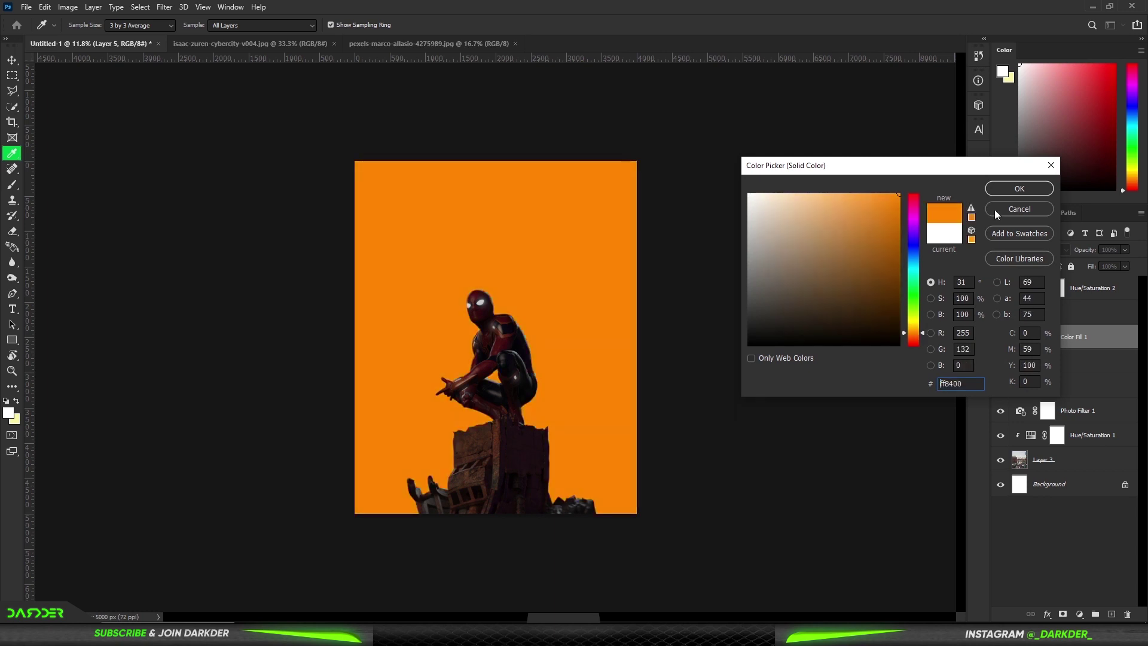
pyautogui.click(1010, 188)
pyautogui.click(1038, 247)
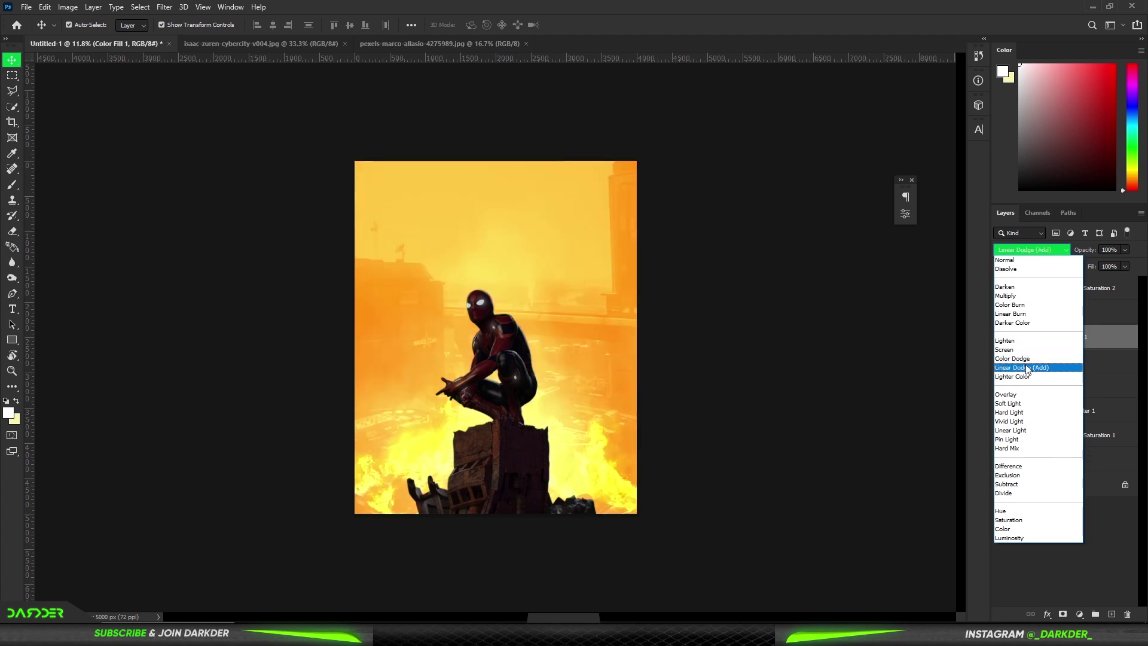
pyautogui.click(1027, 369)
pyautogui.click(1046, 343)
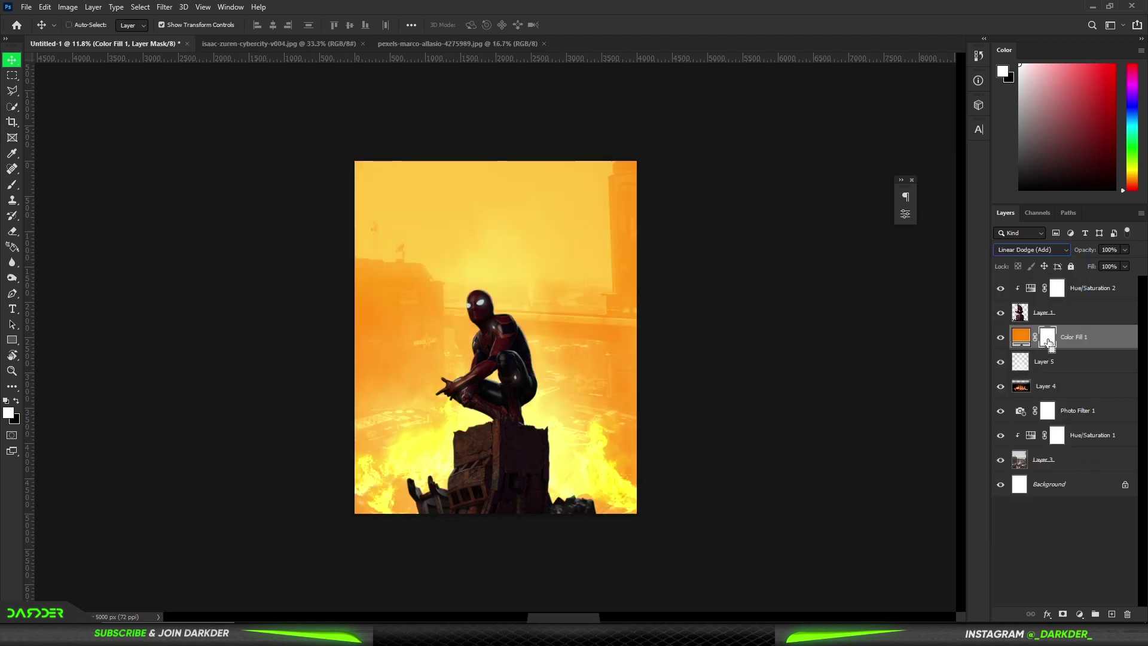
# Invert the Color Fill 1 mask to black, then softly paint glow along the bottom toward the pillar.
pyautogui.hotkey('ctrl', 'i')
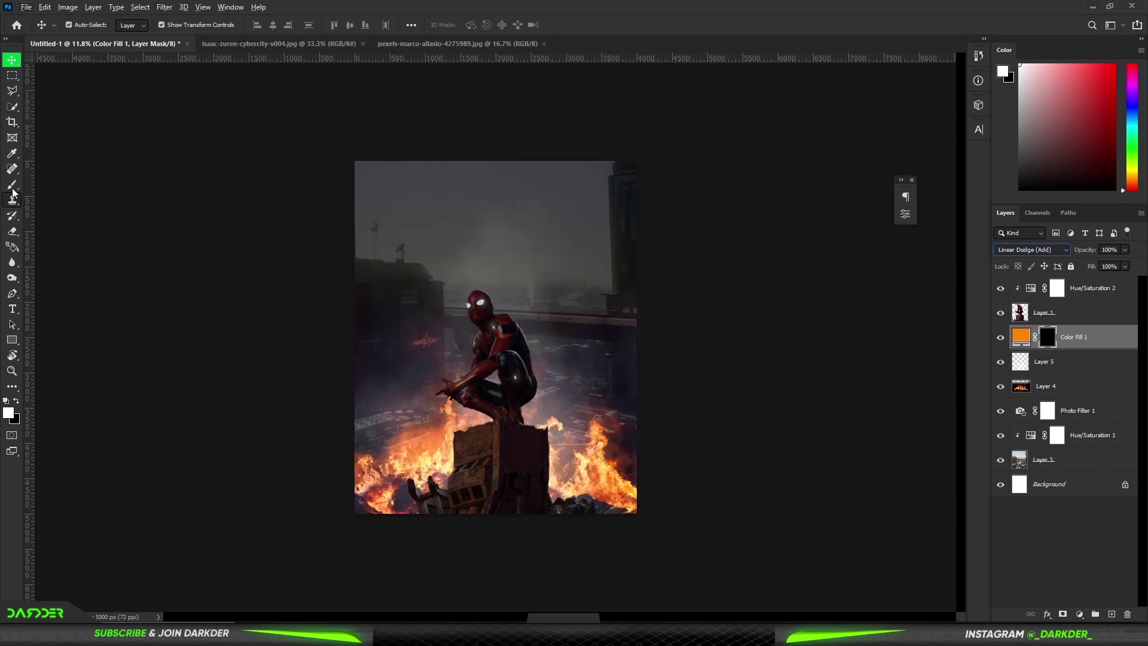
pyautogui.click(12, 184)
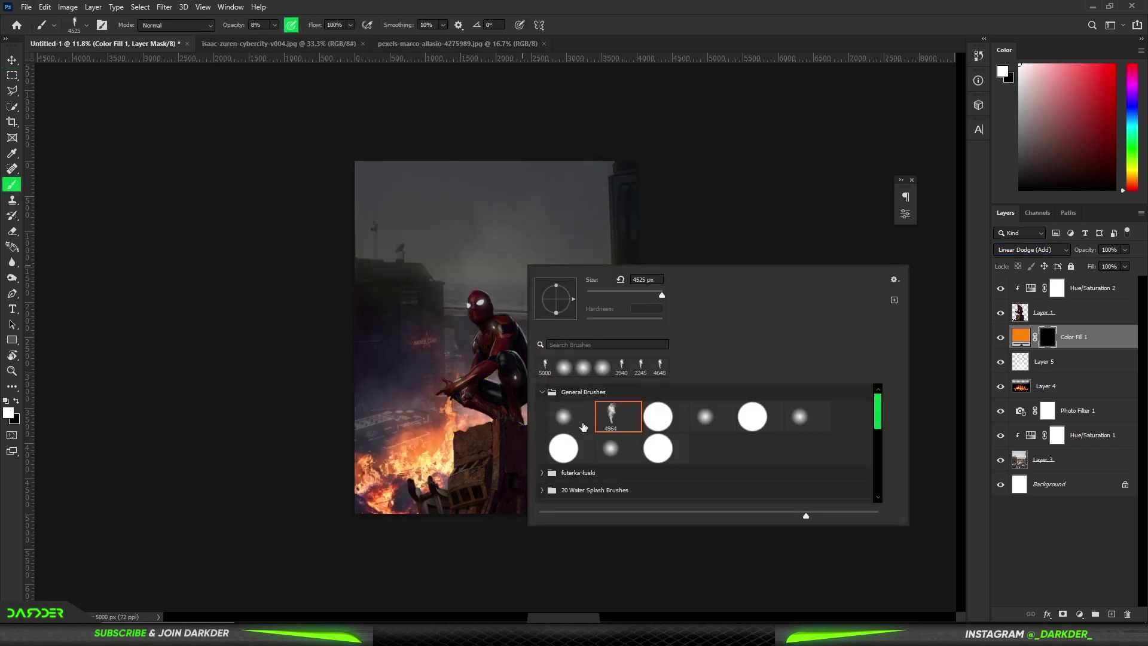
pyautogui.click(564, 416)
pyautogui.press('Return')
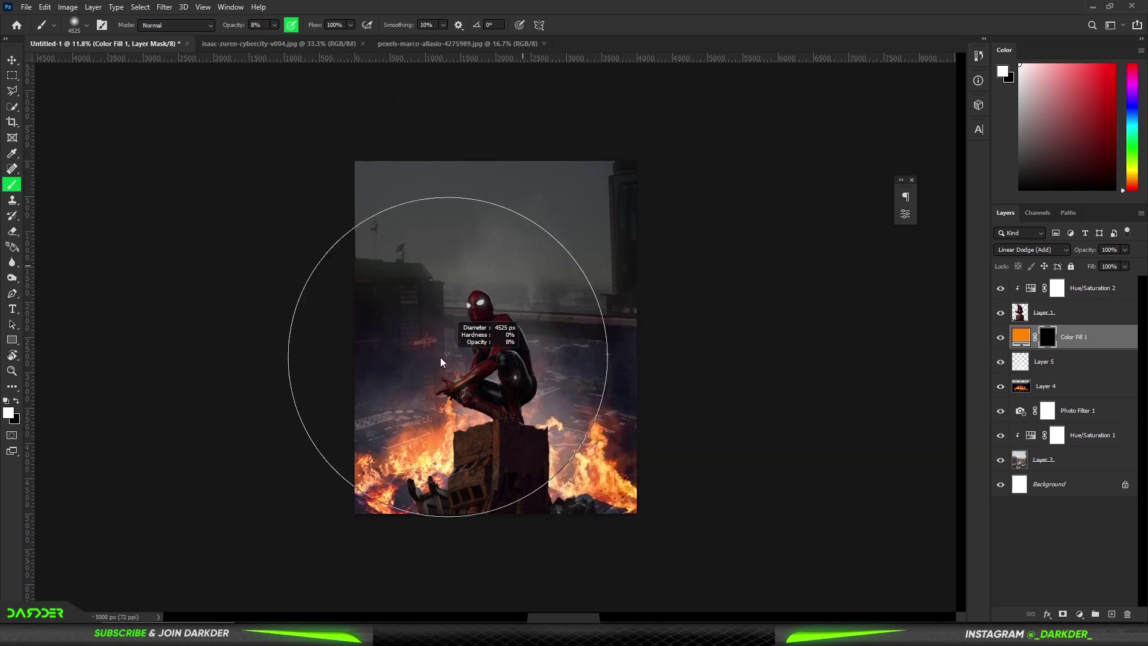
pyautogui.press('[')
pyautogui.press('[')
pyautogui.press('[')
pyautogui.moveTo(439, 464); pyautogui.dragTo(539, 469)
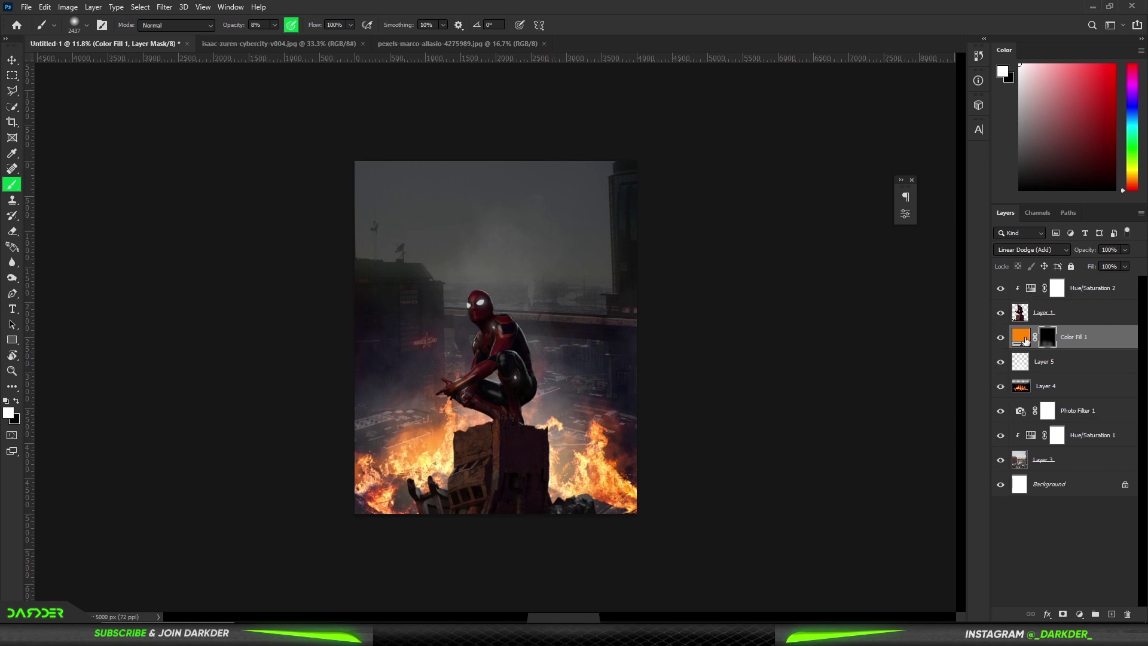
pyautogui.click(1024, 339)
# Change the Color Fill 1 colour from orange to red ff1e00.
pyautogui.doubleClick(1021, 340)
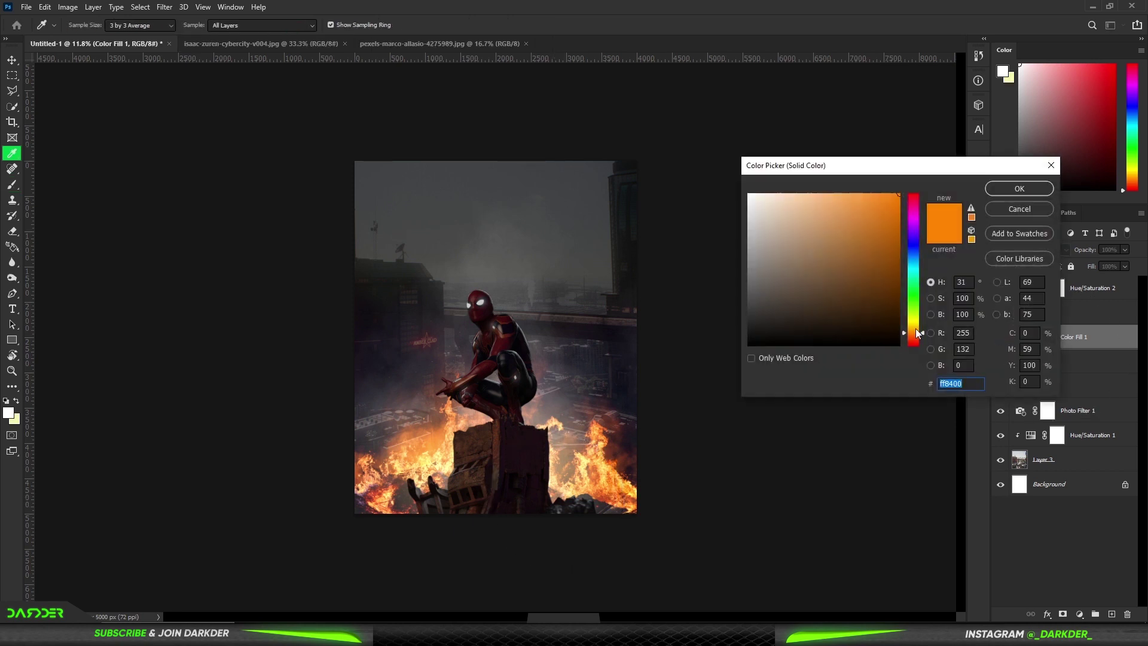
pyautogui.moveTo(916, 332); pyautogui.dragTo(916, 346)
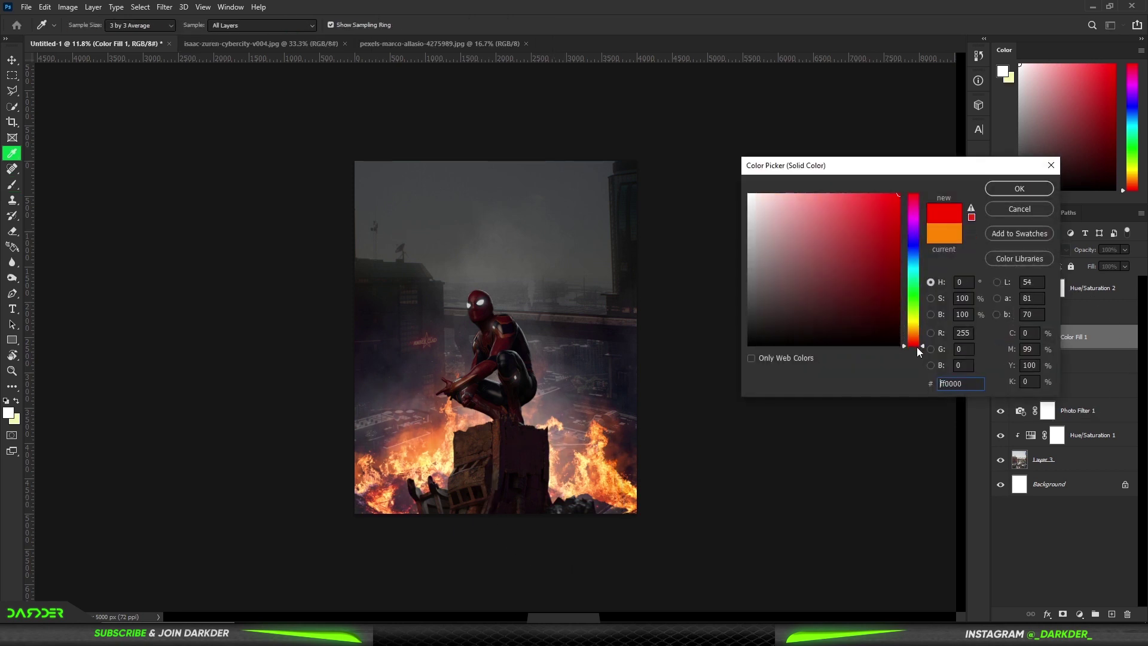
pyautogui.click(1014, 202)
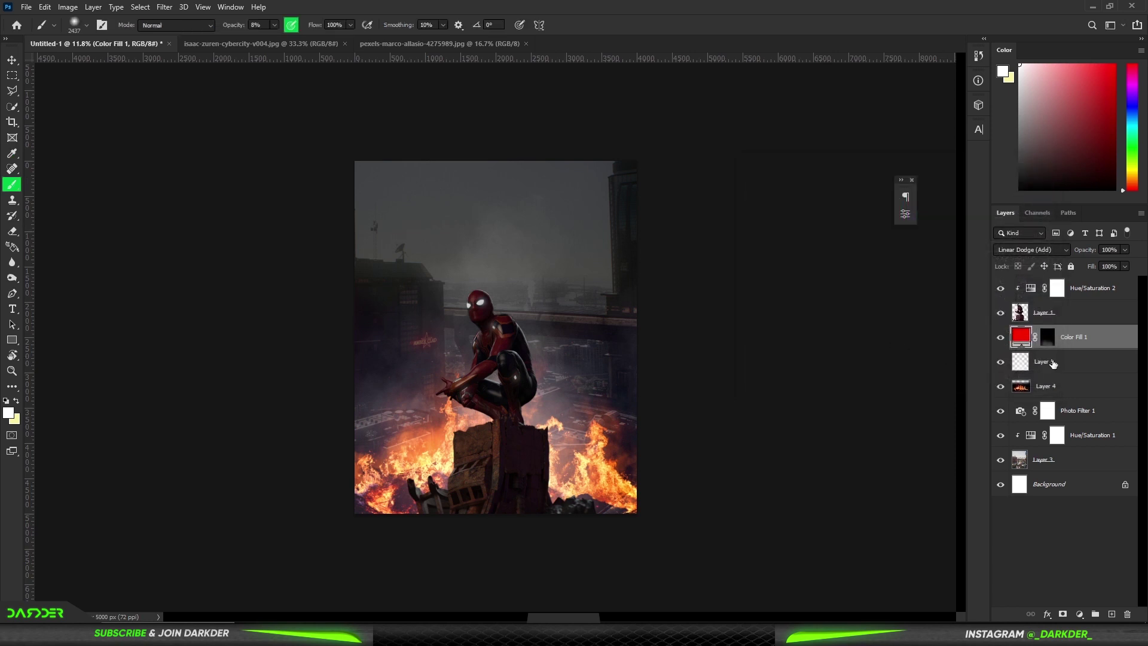
pyautogui.doubleClick(1034, 339)
pyautogui.moveTo(913, 345); pyautogui.dragTo(915, 343)
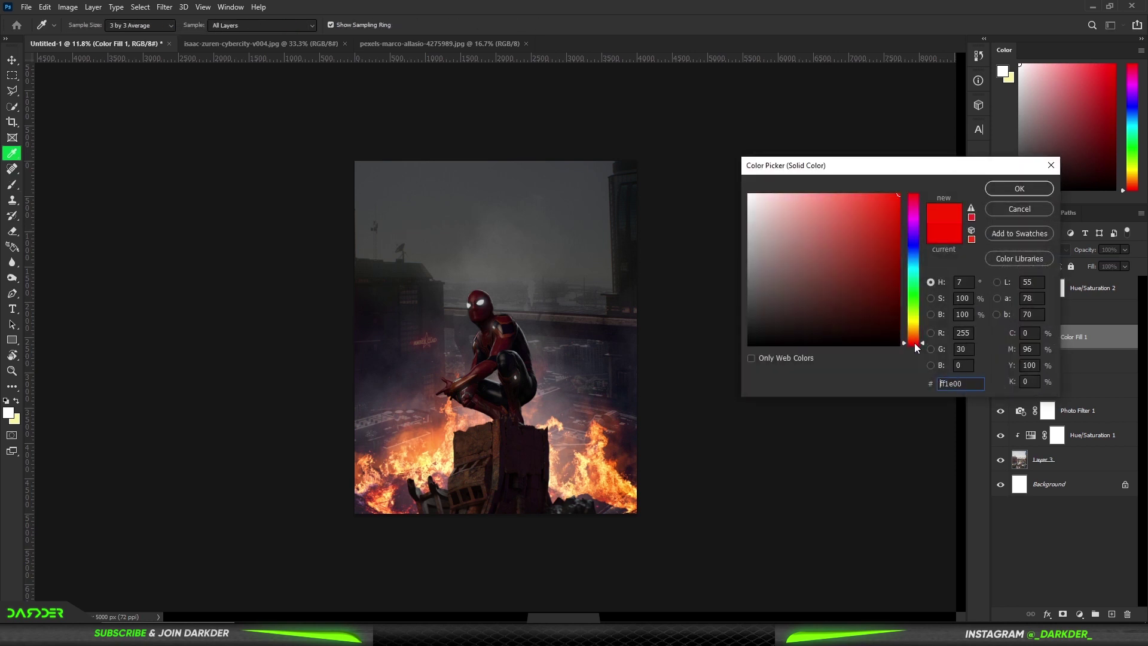
pyautogui.click(1004, 209)
# Paint a soft red-orange glow around the fire and figure on the mask with a 5000 px brush.
pyautogui.press('b')
pyautogui.hotkey('ctrl', '0')
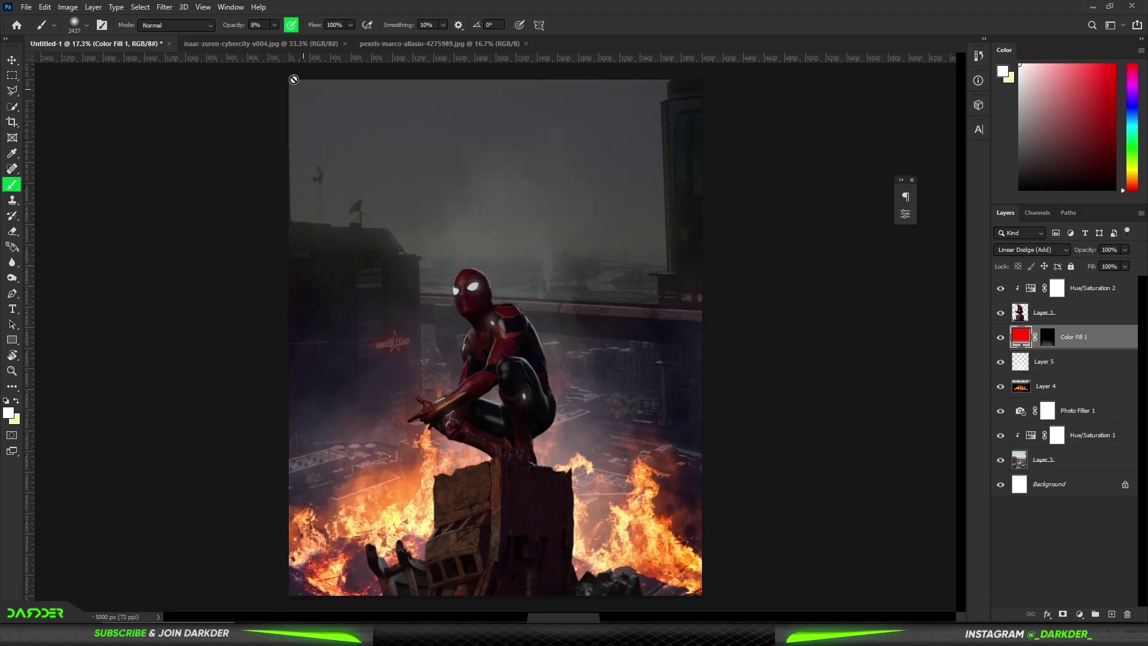
pyautogui.moveTo(233, 29); pyautogui.dragTo(255, 29)
pyautogui.click(1046, 340)
pyautogui.moveTo(461, 474); pyautogui.dragTo(500, 500)
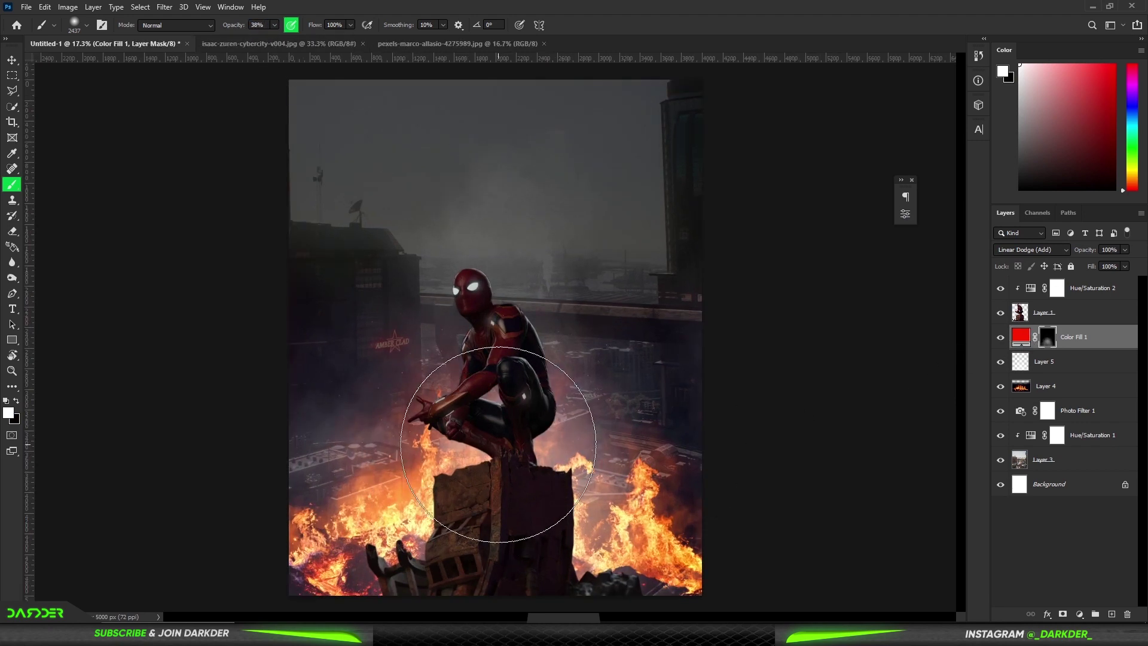
pyautogui.scroll(-2, 498, 445)
pyautogui.press(']')
pyautogui.press(']')
pyautogui.press(']')
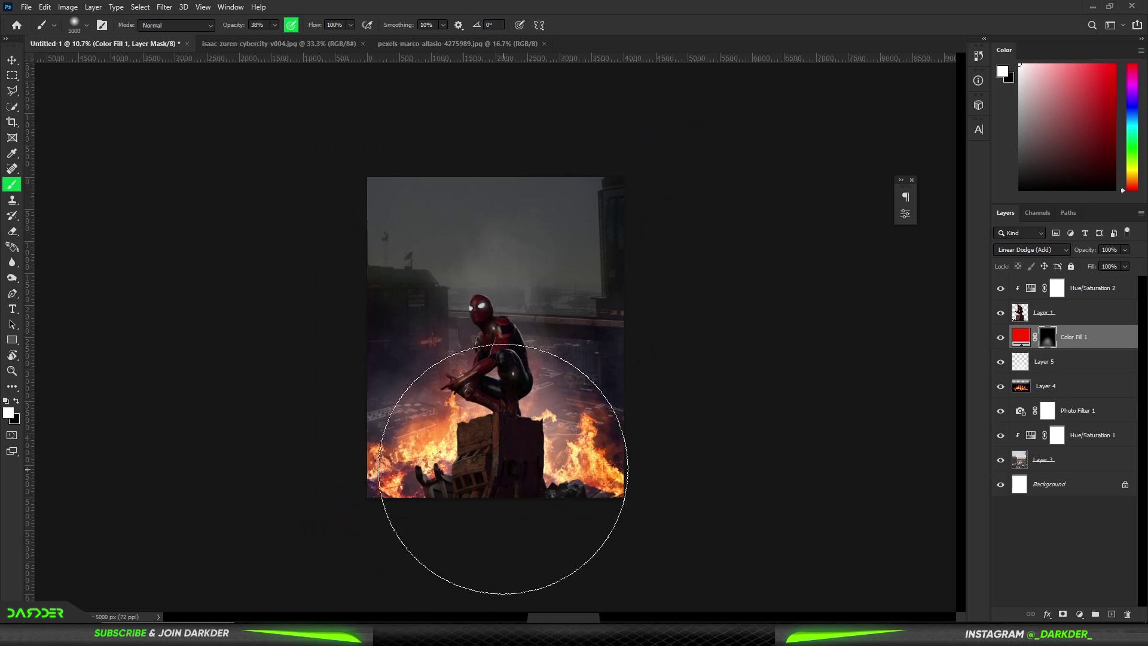
pyautogui.click(497, 501)
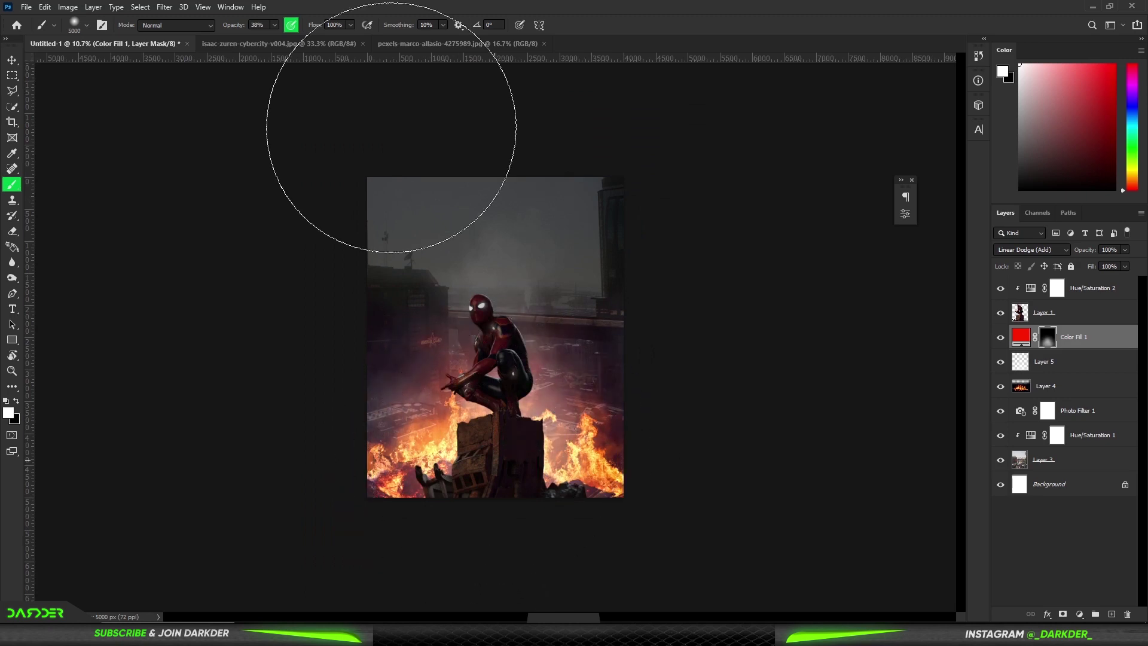
pyautogui.moveTo(238, 27); pyautogui.dragTo(220, 29)
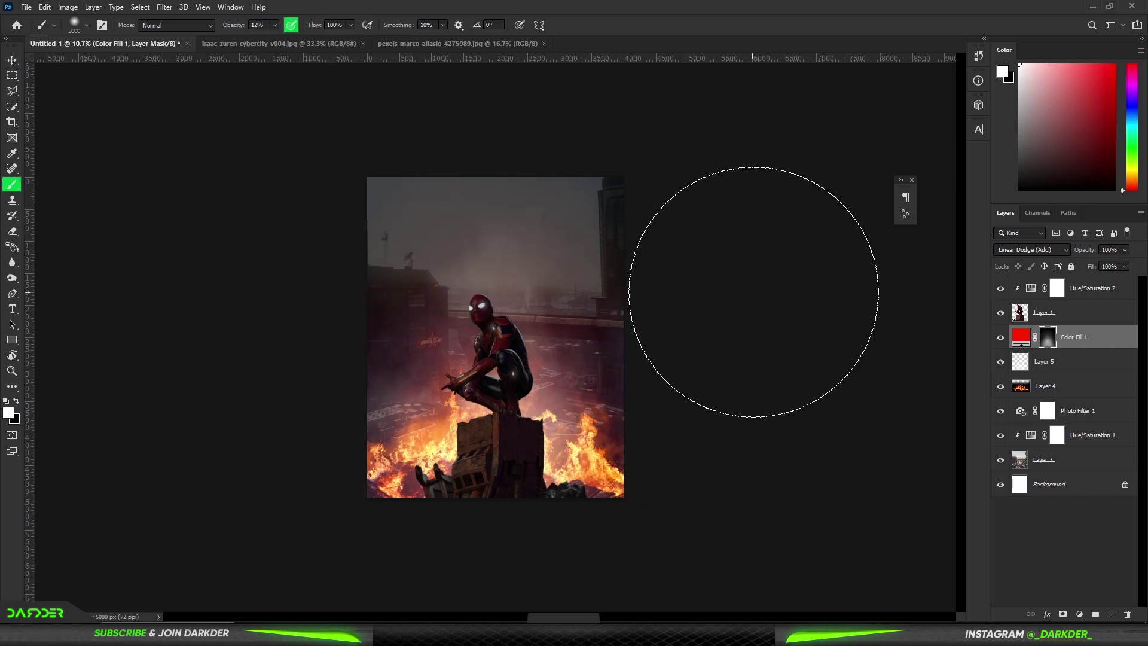
# Add a new Hue/Saturation adjustment layer above Hue/Saturation 2.
pyautogui.click(13, 60)
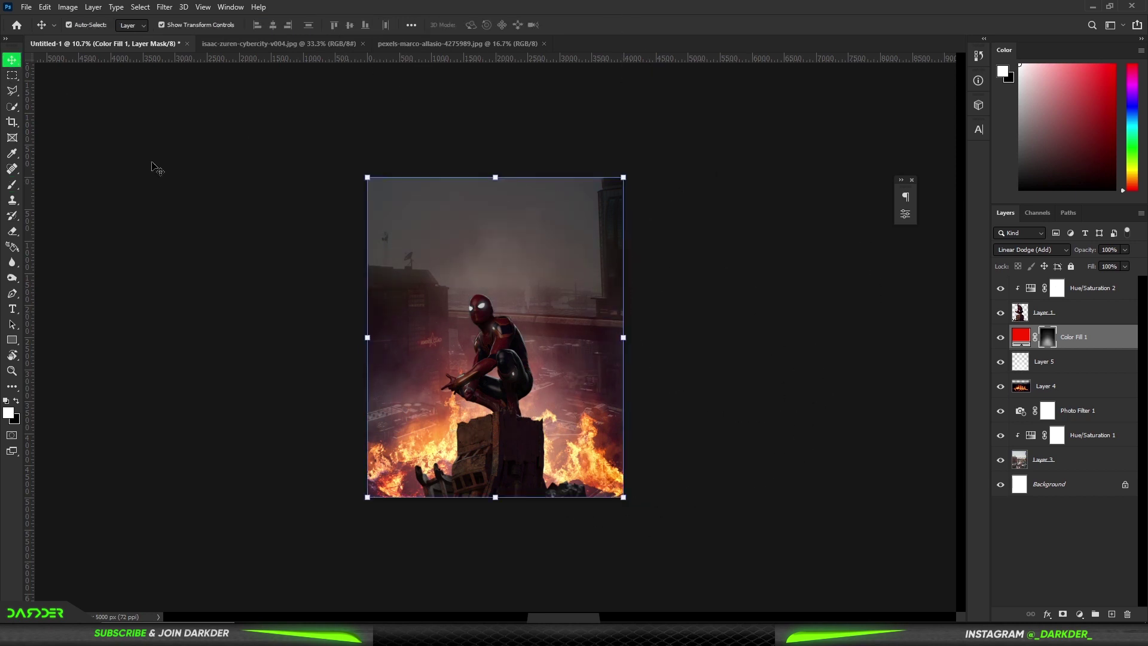
pyautogui.click(199, 209)
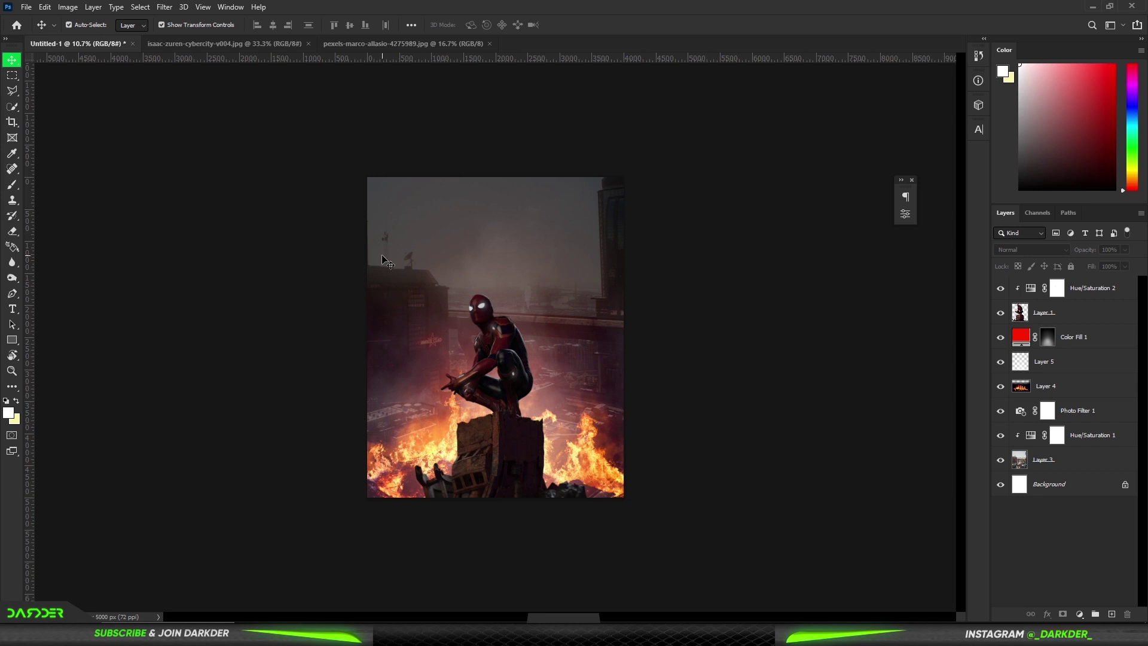
pyautogui.click(1093, 291)
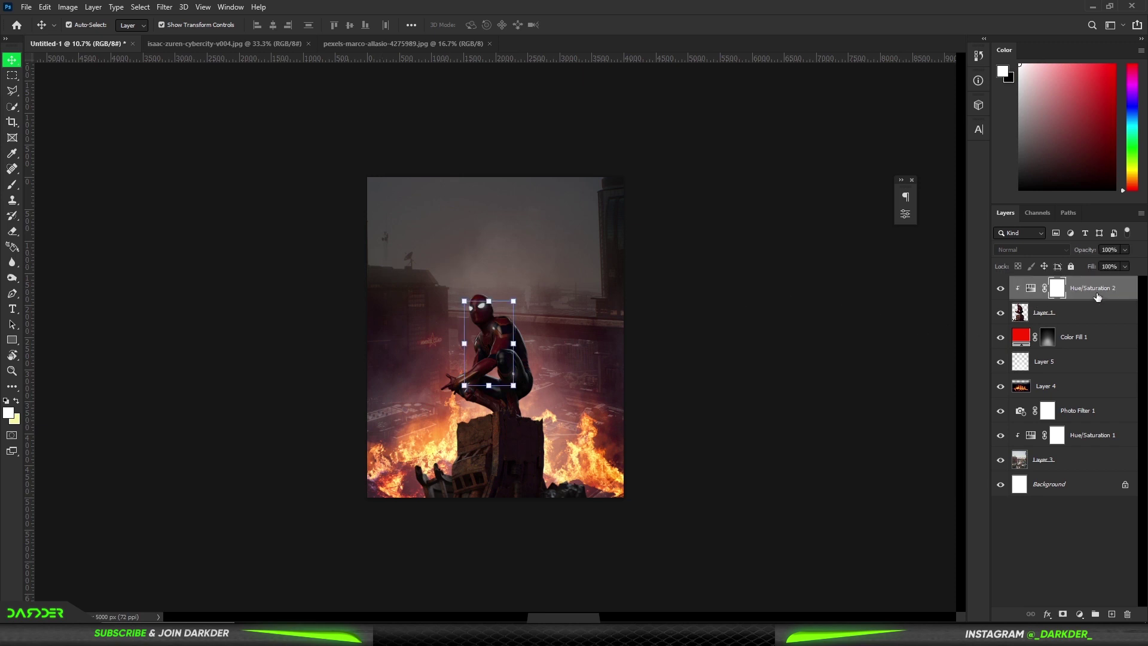
pyautogui.click(1080, 615)
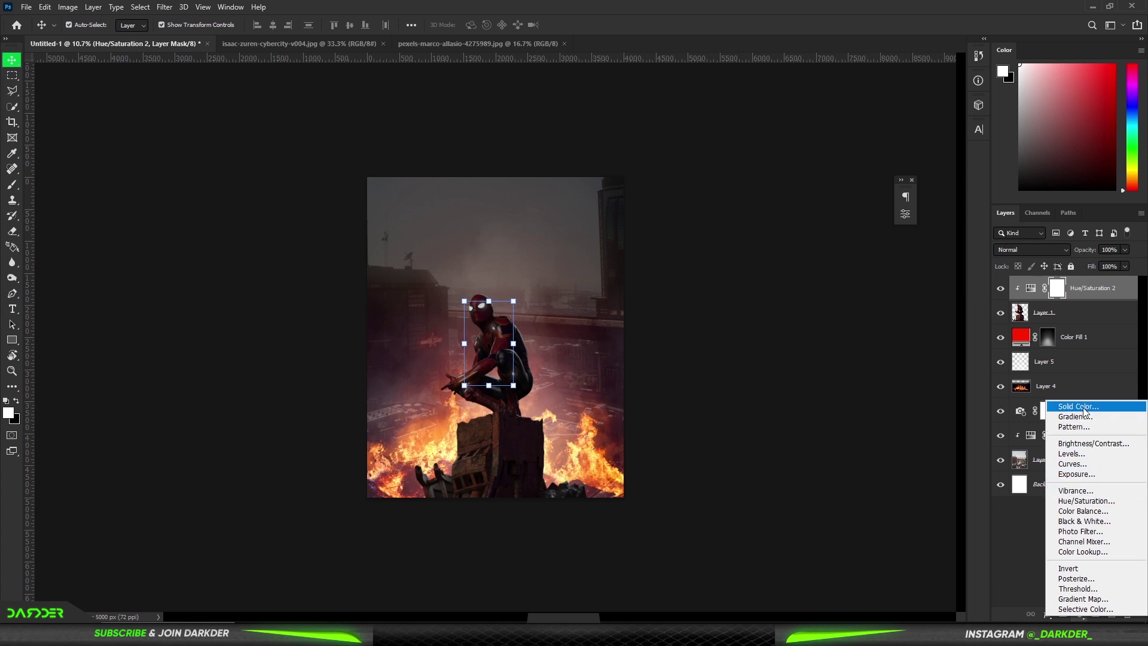
pyautogui.click(1087, 502)
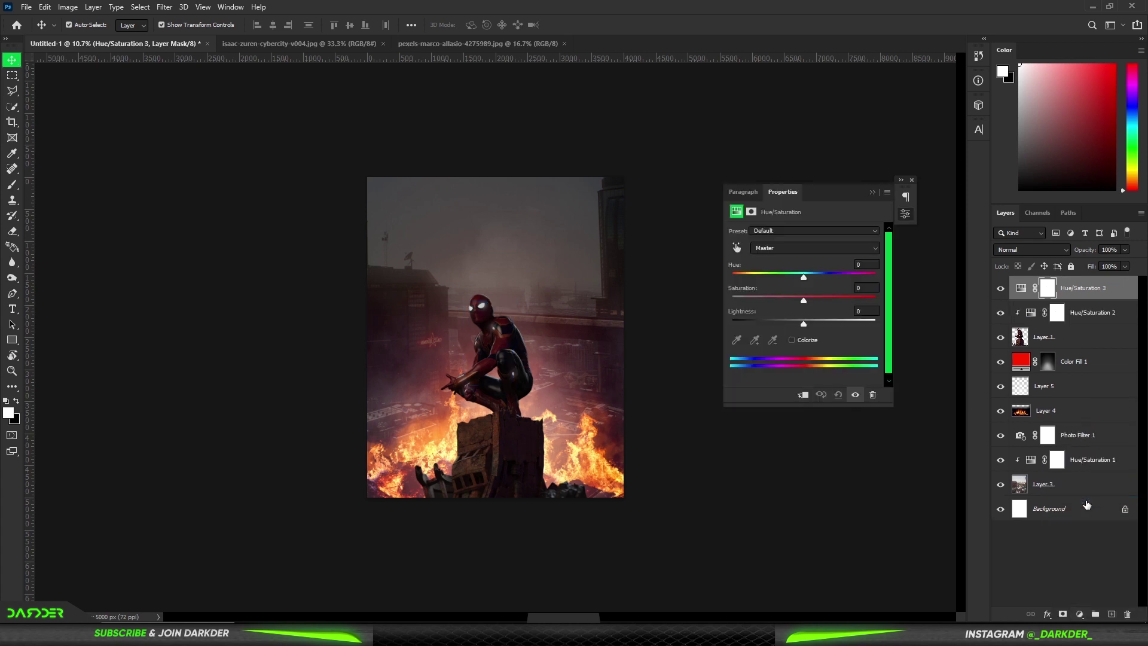
# Clip it to Spider-Man and colorize with Hue 27, Saturation 71, Lightness +48.
pyautogui.click(804, 395)
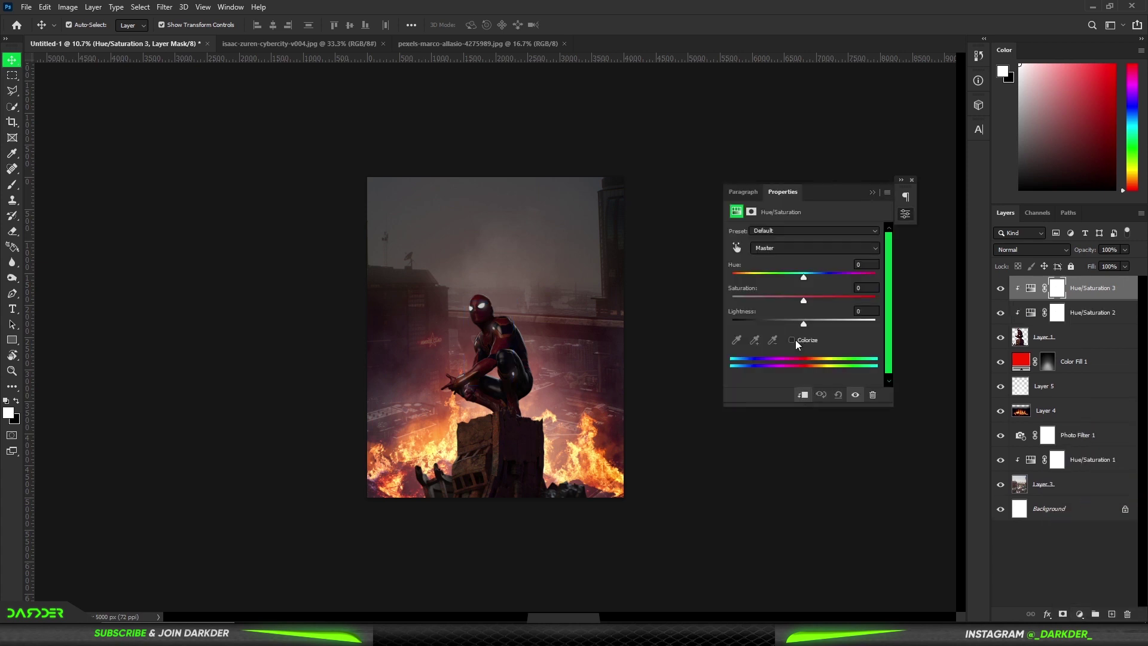
pyautogui.click(793, 340)
pyautogui.moveTo(783, 299); pyautogui.dragTo(838, 303)
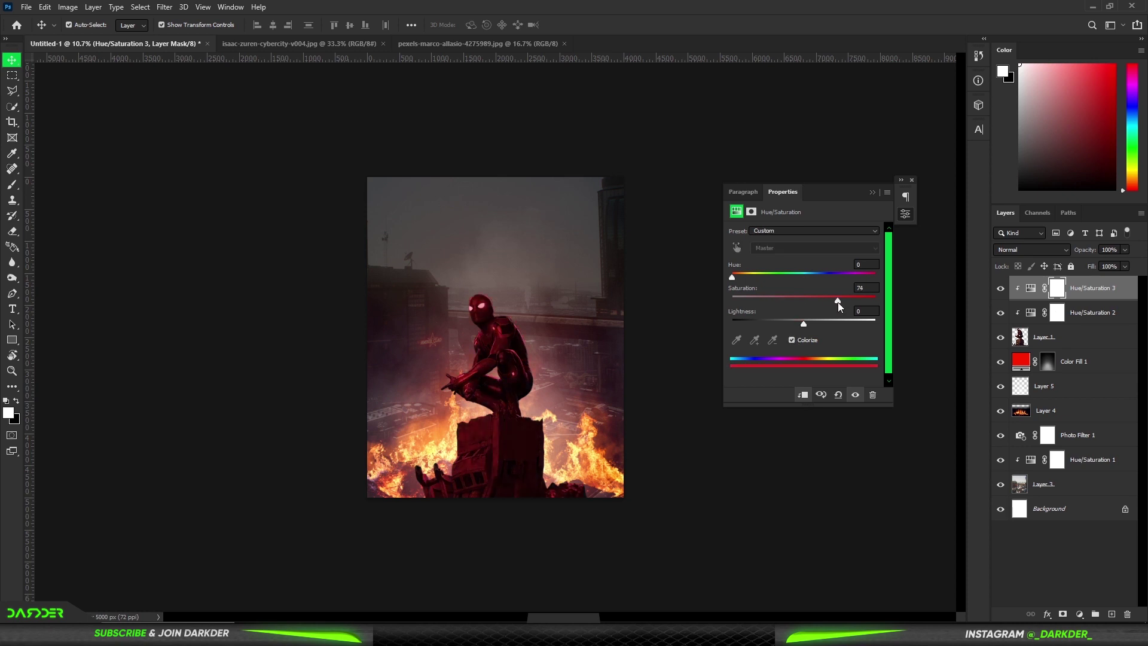
pyautogui.moveTo(734, 274); pyautogui.dragTo(744, 275)
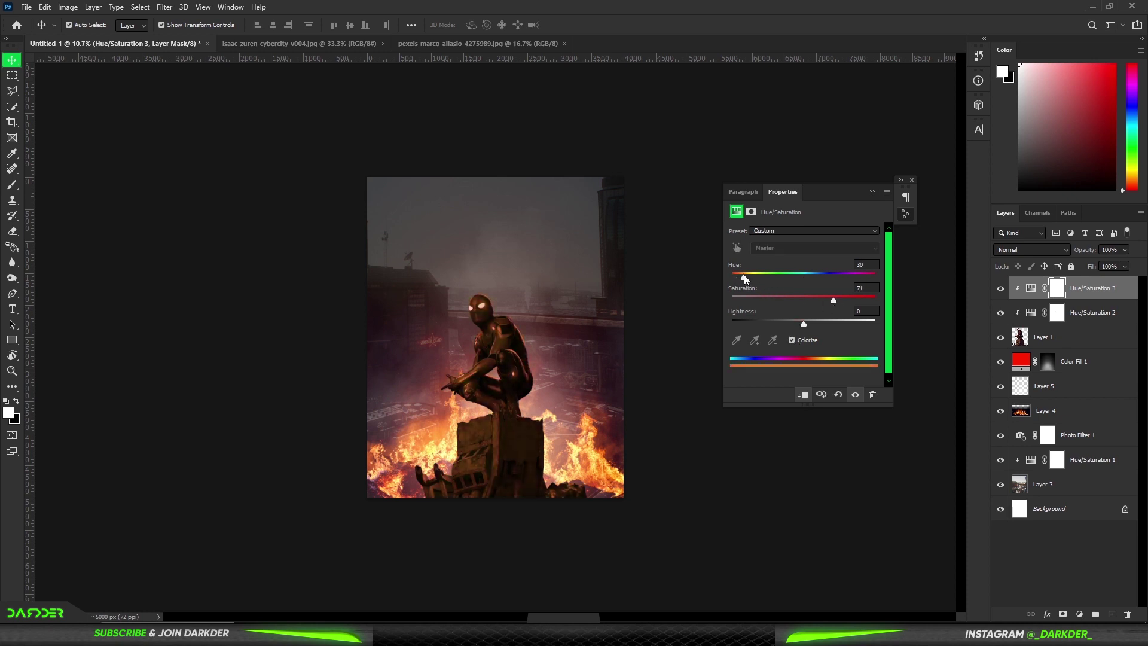
pyautogui.moveTo(805, 324); pyautogui.dragTo(838, 325)
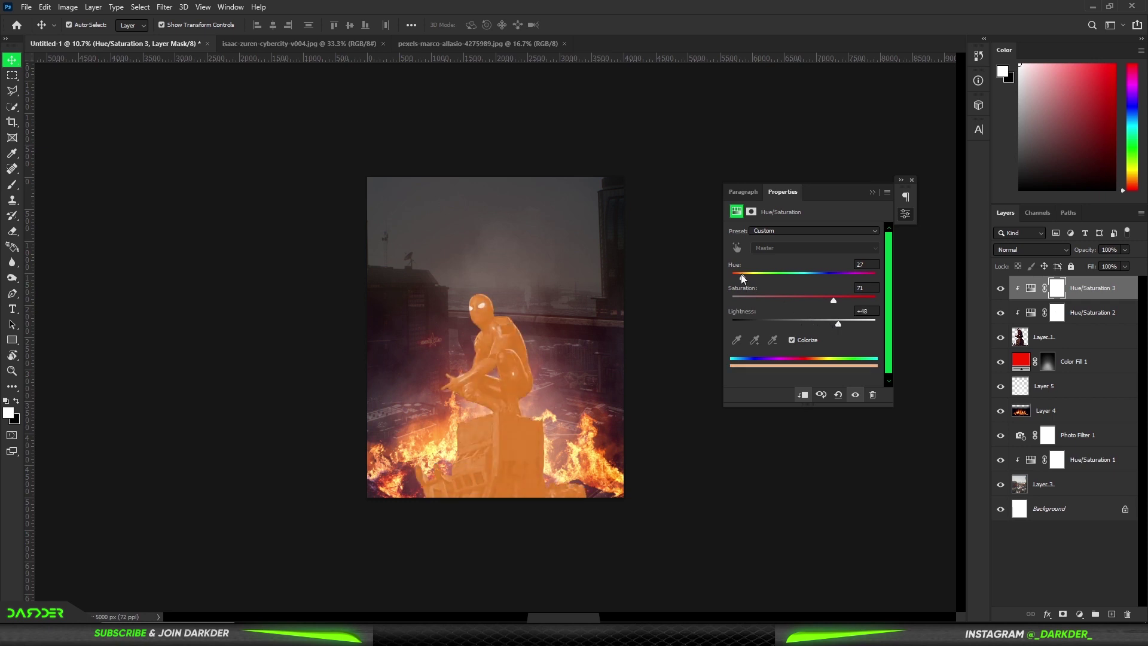
pyautogui.click(871, 193)
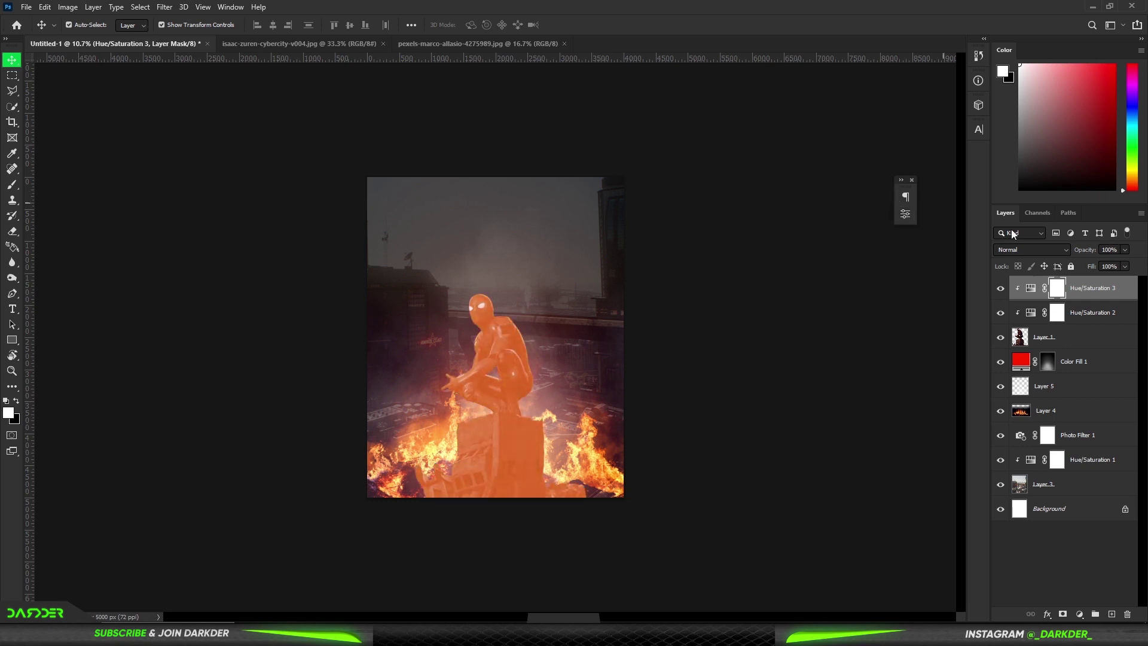
pyautogui.click(1129, 293)
# Set Hue/Saturation 3's Blend If underlying layer to 14/51 and invert its mask to black.
pyautogui.doubleClick(1129, 293)
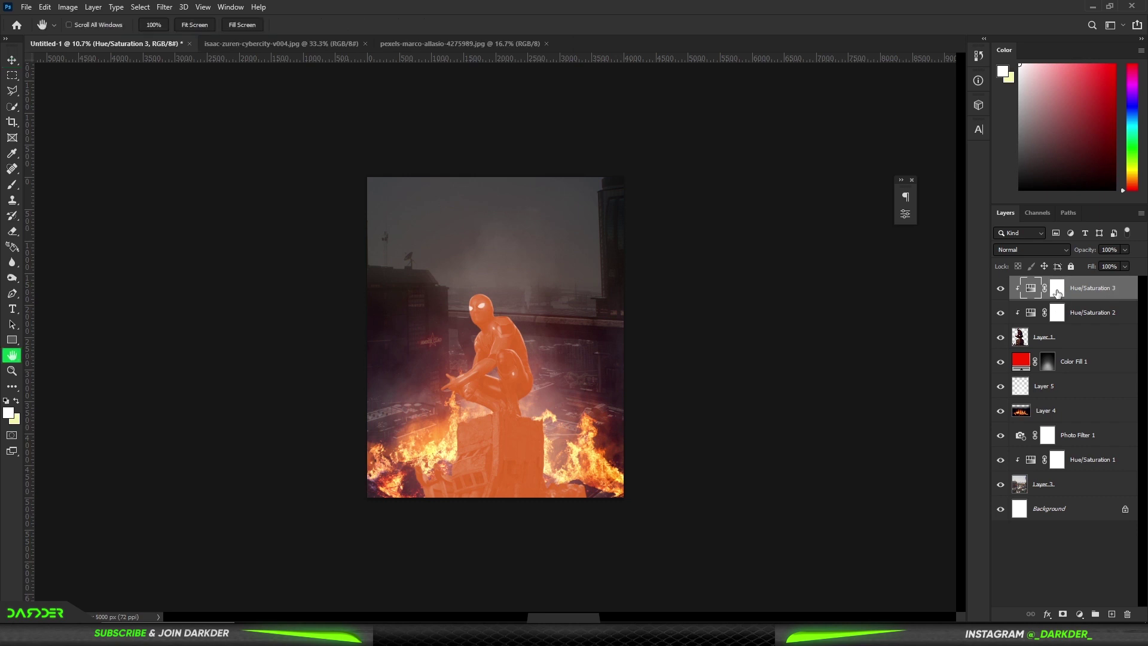
pyautogui.moveTo(864, 492); pyautogui.dragTo(883, 490)
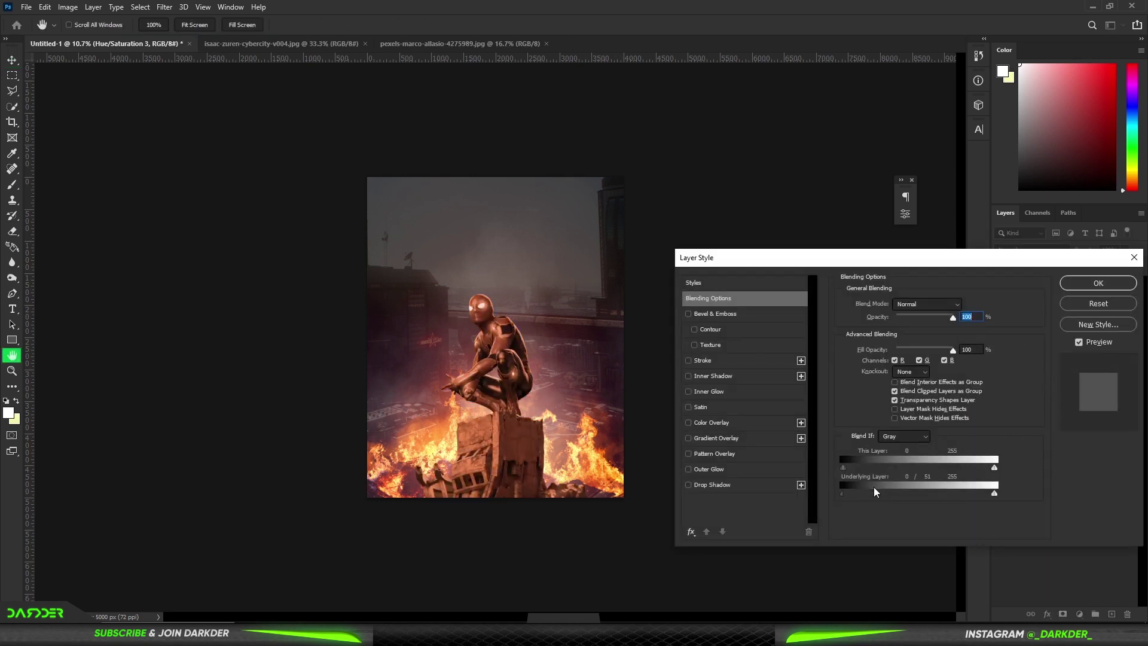
pyautogui.moveTo(852, 498); pyautogui.dragTo(851, 499)
pyautogui.click(1085, 289)
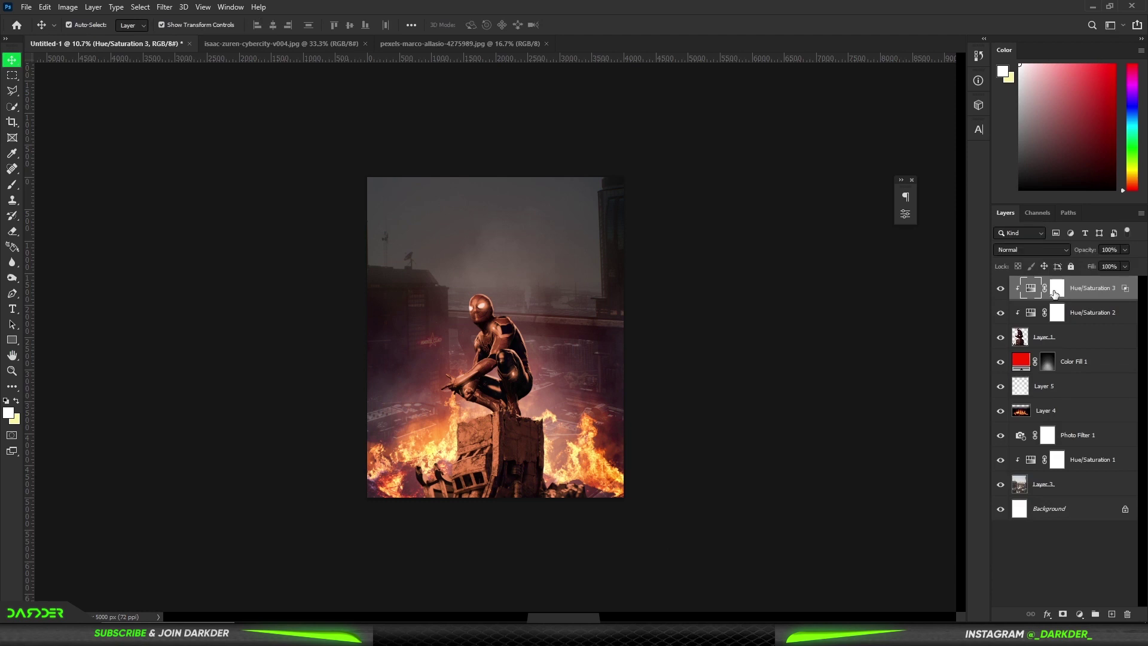
pyautogui.click(1055, 292)
pyautogui.hotkey('ctrl', 'i')
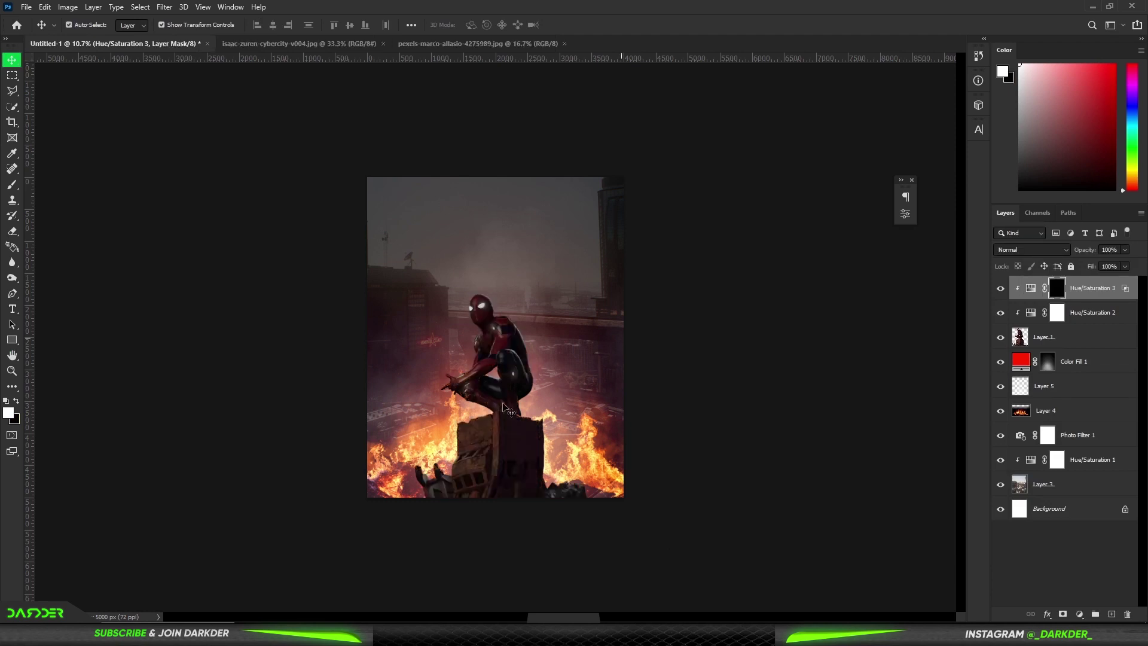
# Paint white at 49% opacity to bring orange glow onto the pillar's left and top-left edges.
pyautogui.scroll(3, 504, 409)
pyautogui.scroll(3, 504, 408)
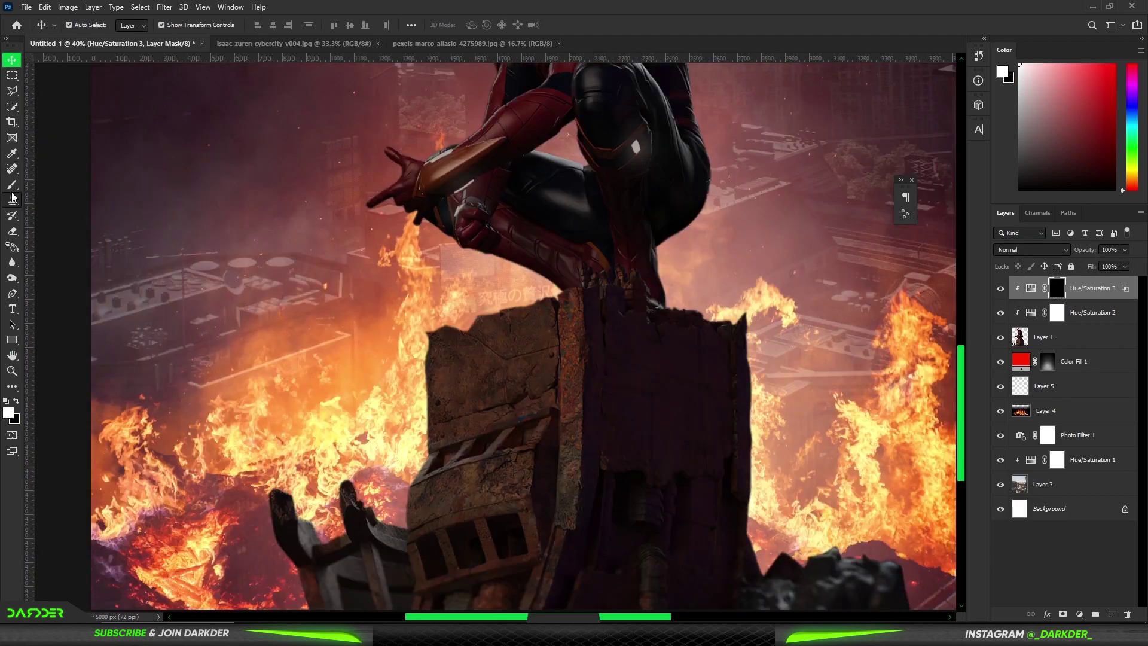
pyautogui.click(10, 188)
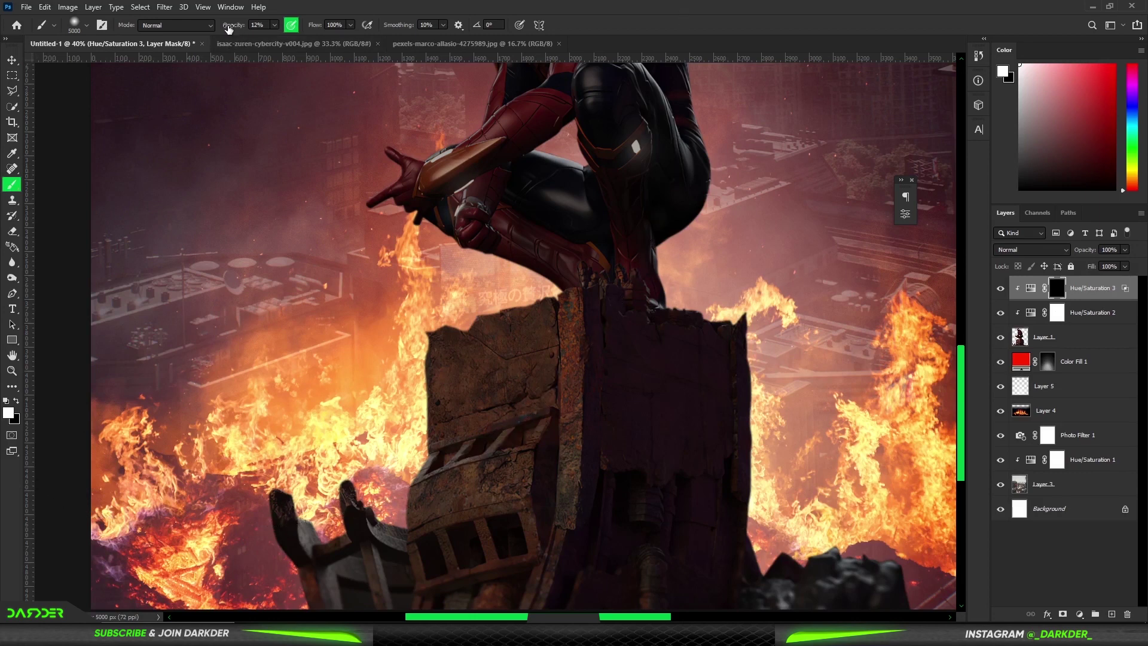
pyautogui.moveTo(229, 29); pyautogui.dragTo(251, 29)
pyautogui.moveTo(394, 323)
pyautogui.mouseDown()
pyautogui.moveTo(311, 441)
pyautogui.moveTo(263, 441)
pyautogui.mouseUp()
pyautogui.moveTo(347, 407)
pyautogui.mouseDown()
pyautogui.moveTo(413, 358)
pyautogui.moveTo(373, 372)
pyautogui.mouseUp()
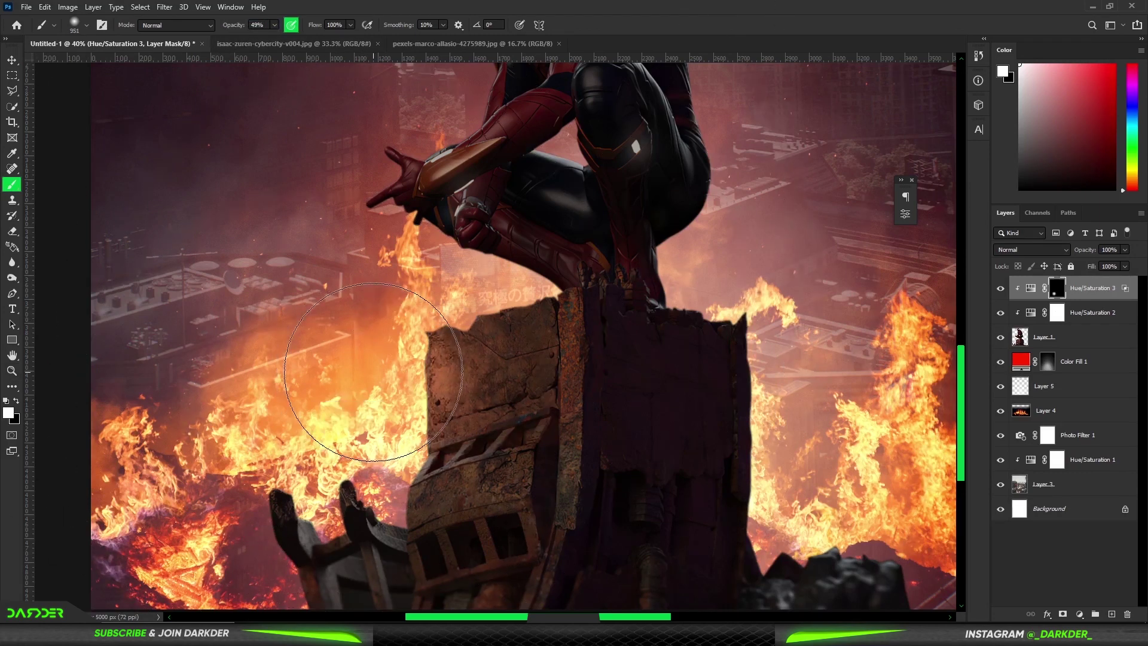
pyautogui.press('[')
pyautogui.press('[')
pyautogui.press('[')
pyautogui.moveTo(413, 335)
pyautogui.mouseDown()
pyautogui.moveTo(444, 333)
pyautogui.moveTo(394, 493)
pyautogui.moveTo(295, 507)
pyautogui.mouseUp()
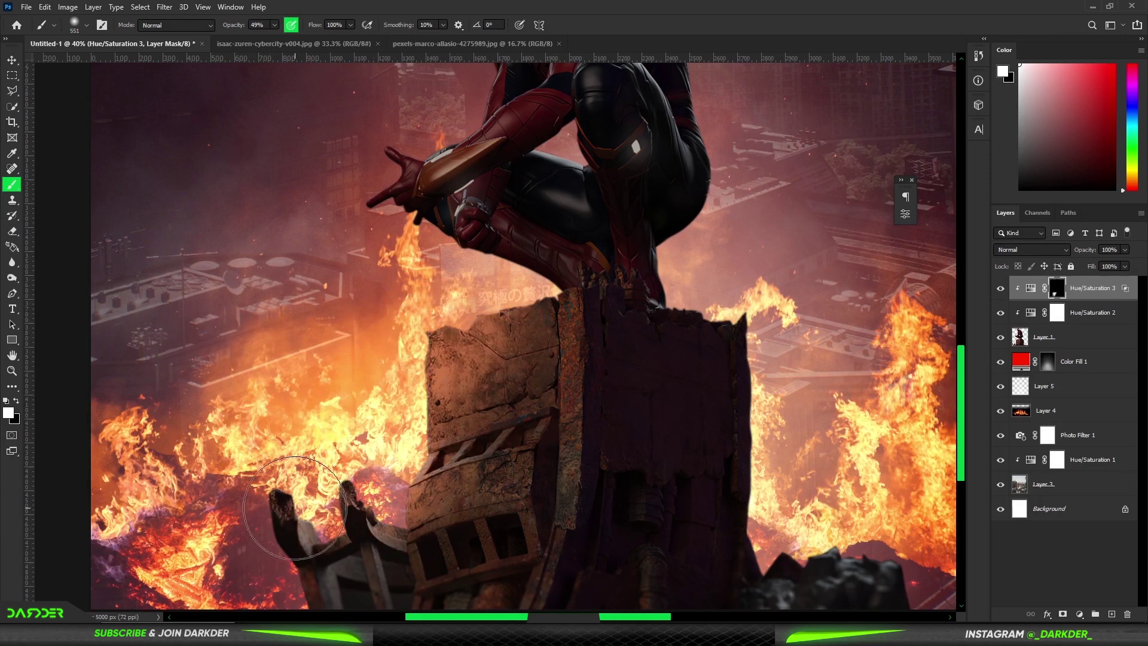
# Mask out the pillar's right edge in black and brighten the lower-right rocks in white.
pyautogui.scroll(-3, 294, 507)
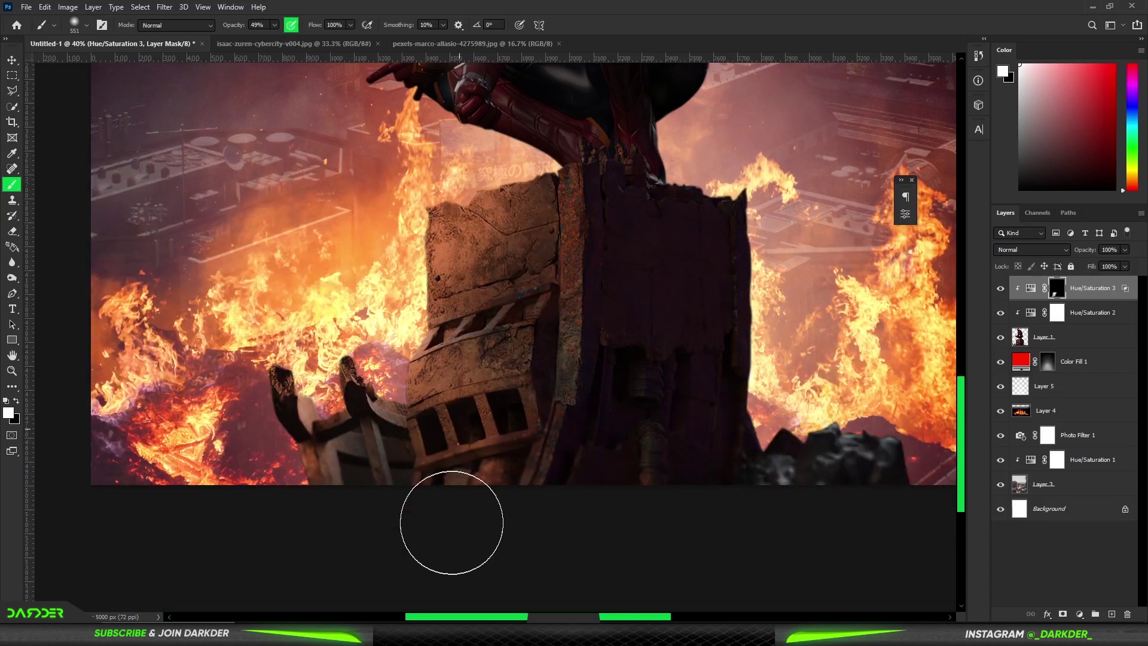
pyautogui.press('x')
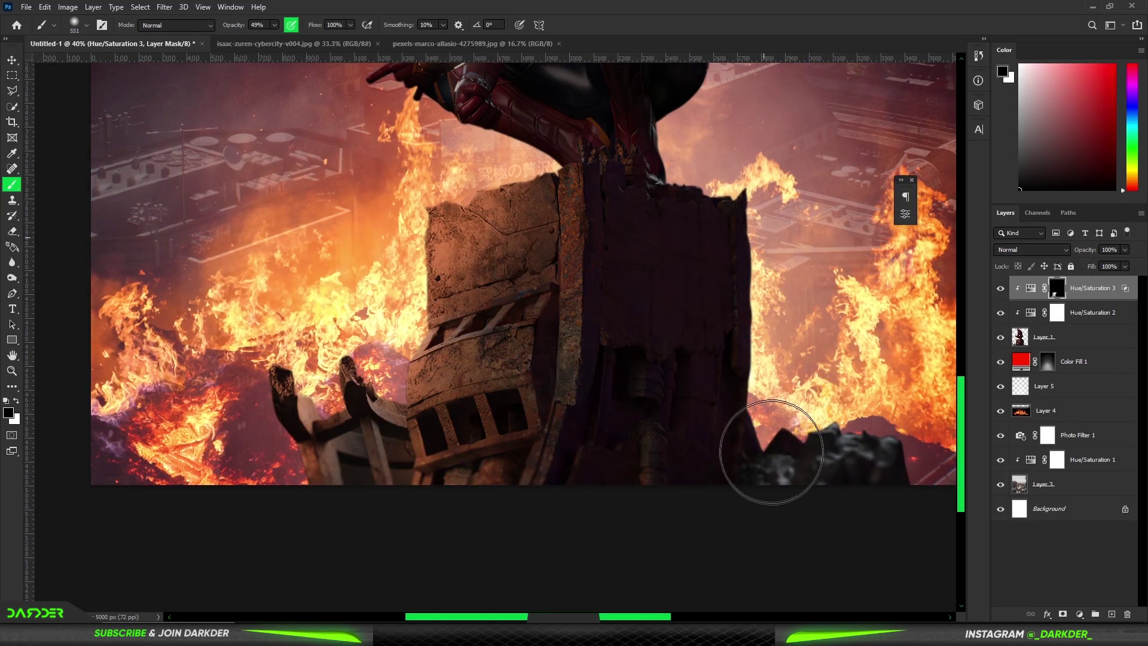
pyautogui.moveTo(730, 256); pyautogui.dragTo(759, 425)
pyautogui.press('x')
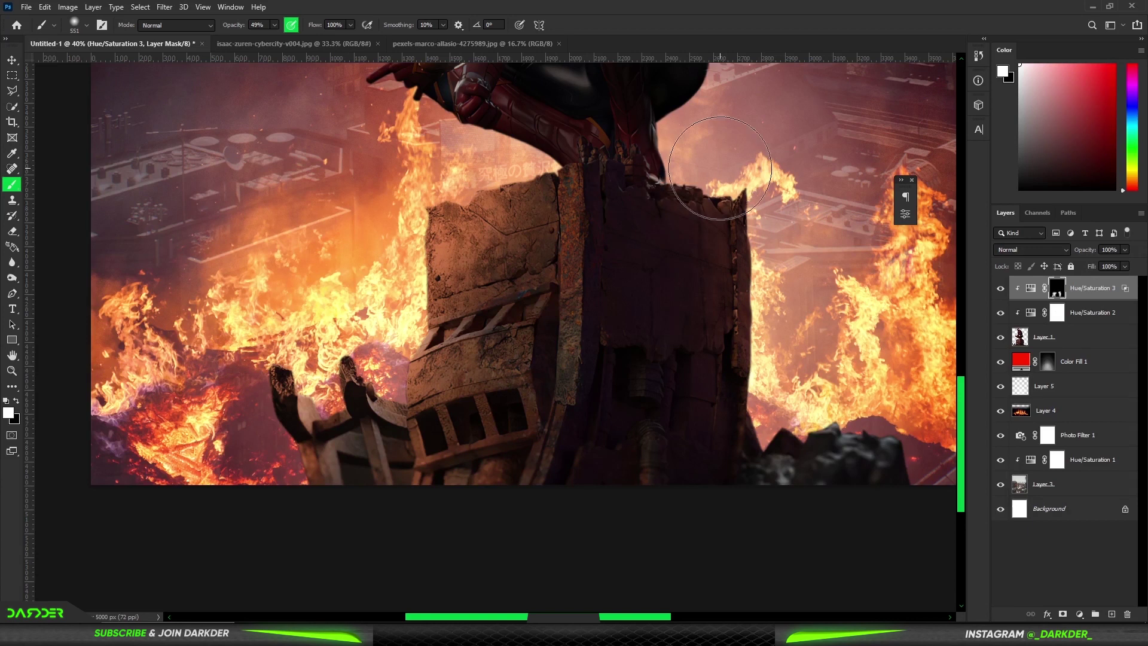
pyautogui.moveTo(869, 425)
pyautogui.mouseDown()
pyautogui.moveTo(820, 421)
pyautogui.moveTo(909, 474)
pyautogui.mouseUp()
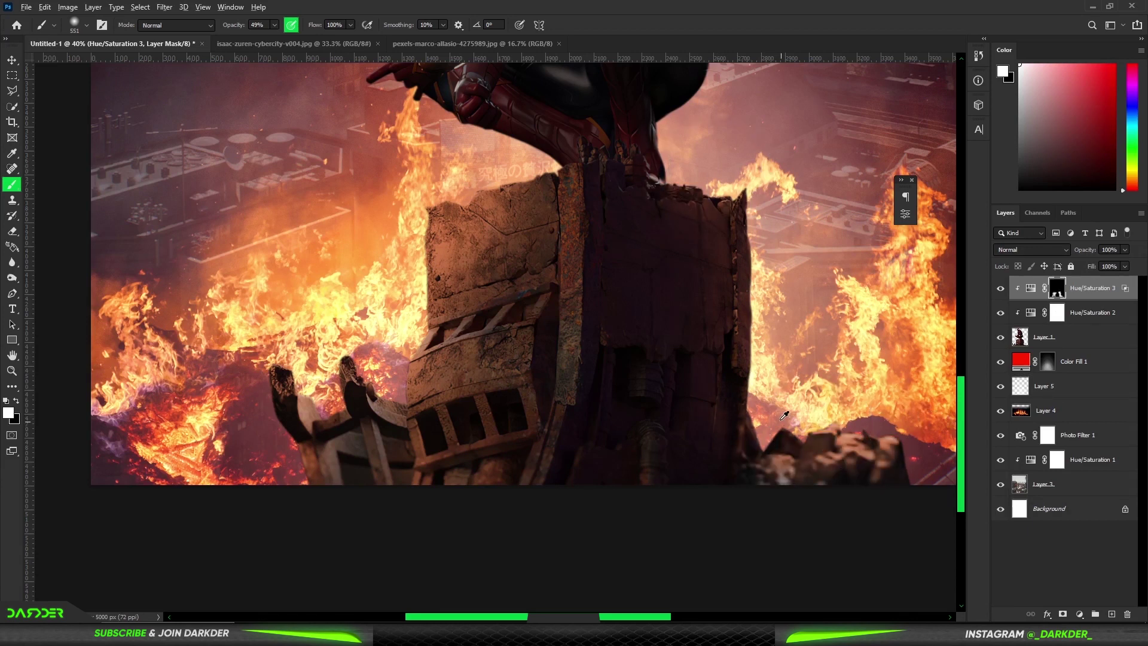
# Lighten the haze beside Spider-Man's knee, to his left, and by the flames under his hand.
pyautogui.scroll(-3, 784, 415)
pyautogui.scroll(2, 550, 438)
pyautogui.scroll(2, 550, 438)
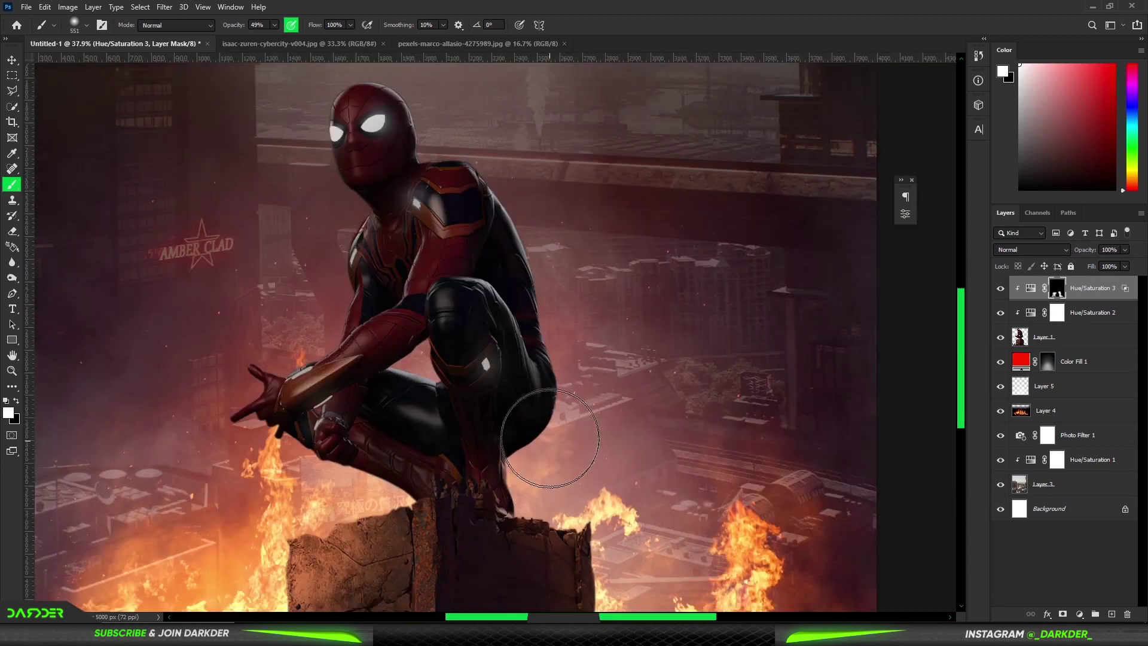
pyautogui.moveTo(550, 437)
pyautogui.mouseDown()
pyautogui.moveTo(580, 304)
pyautogui.moveTo(566, 218)
pyautogui.moveTo(530, 146)
pyautogui.moveTo(482, 116)
pyautogui.mouseUp()
pyautogui.press('[')
pyautogui.press('[')
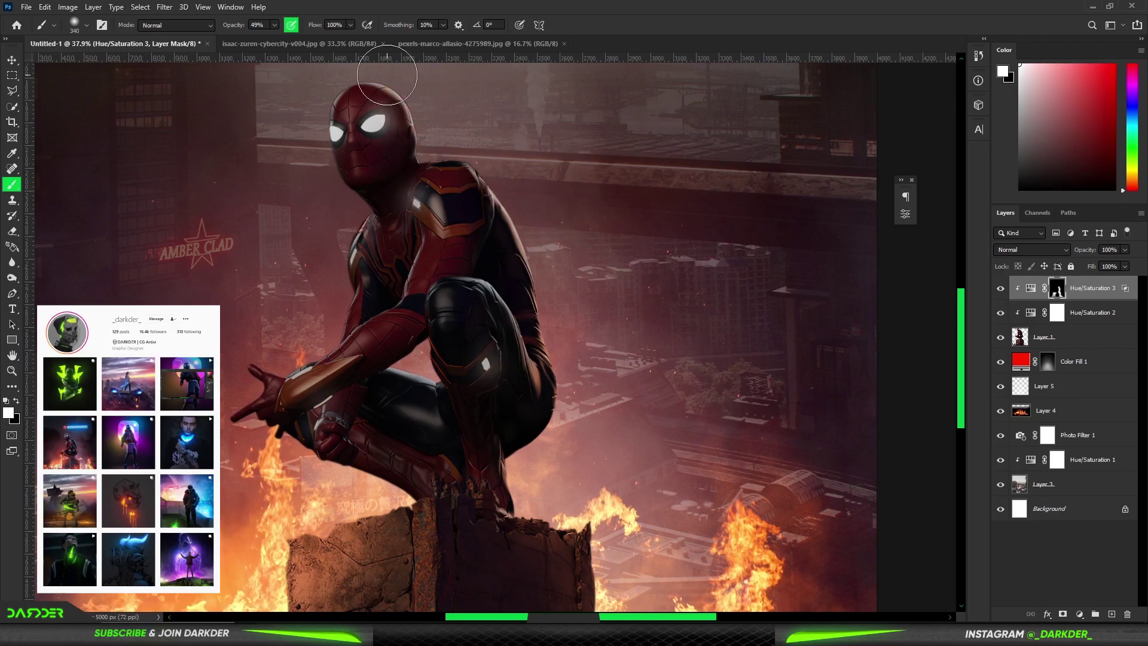
pyautogui.moveTo(318, 57)
pyautogui.mouseDown()
pyautogui.moveTo(307, 205)
pyautogui.moveTo(323, 257)
pyautogui.moveTo(302, 335)
pyautogui.moveTo(238, 368)
pyautogui.mouseUp()
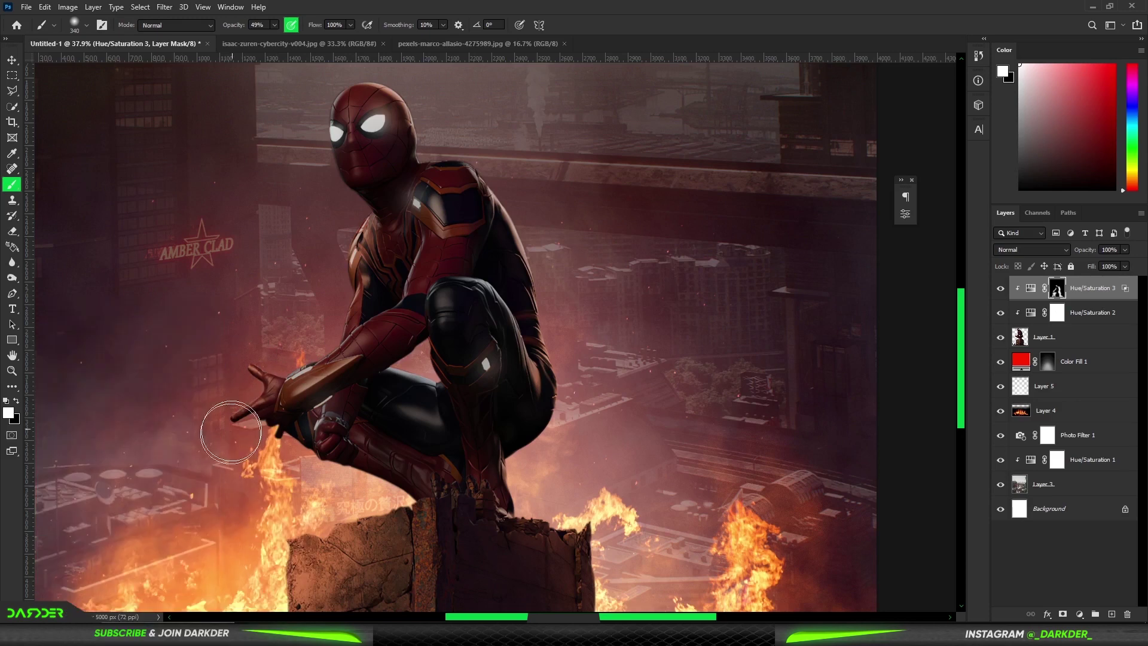
pyautogui.moveTo(291, 466); pyautogui.dragTo(284, 500)
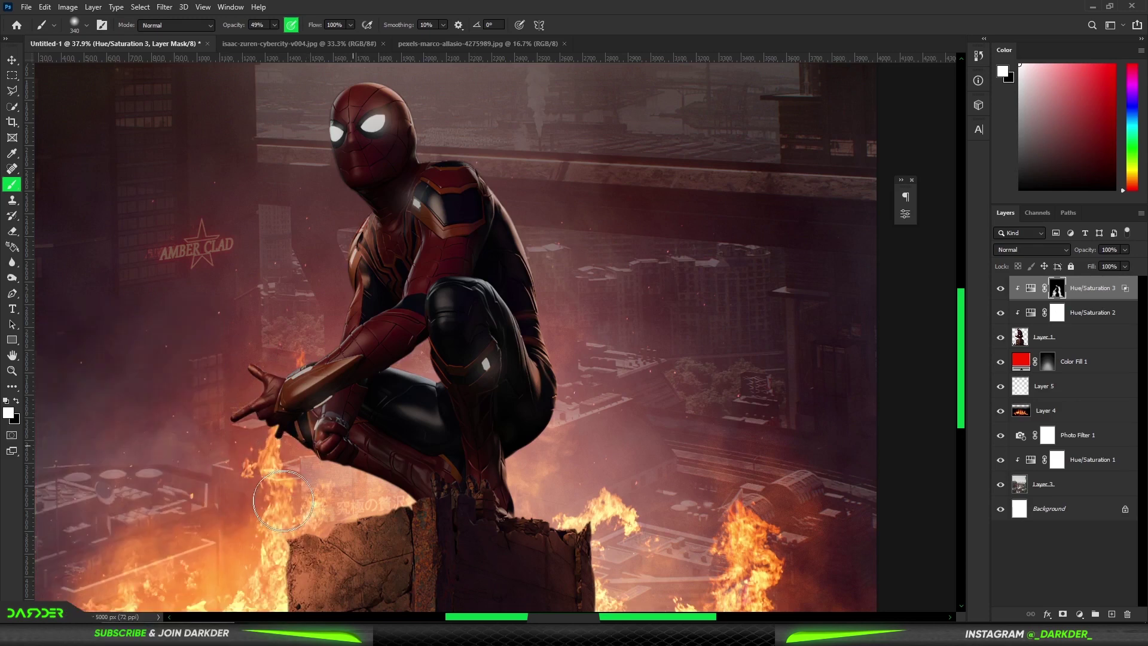
pyautogui.press('[')
pyautogui.press('[')
pyautogui.press('[')
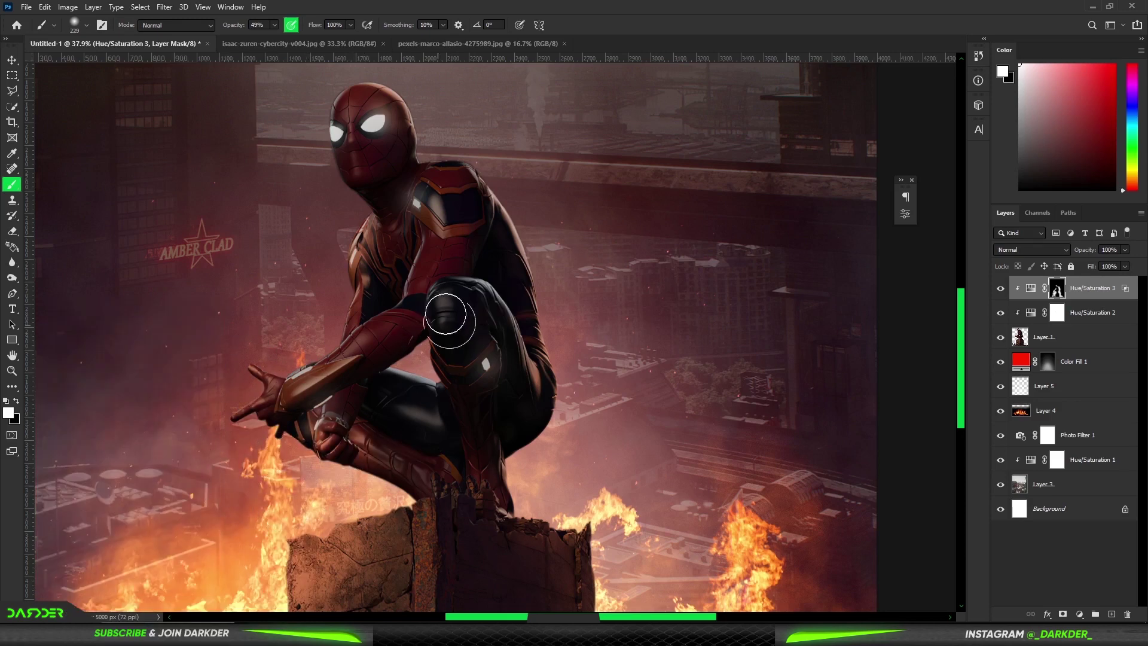
# Toggle Hue/Saturation 3's visibility to compare before and after, leaving it on.
pyautogui.press('x')
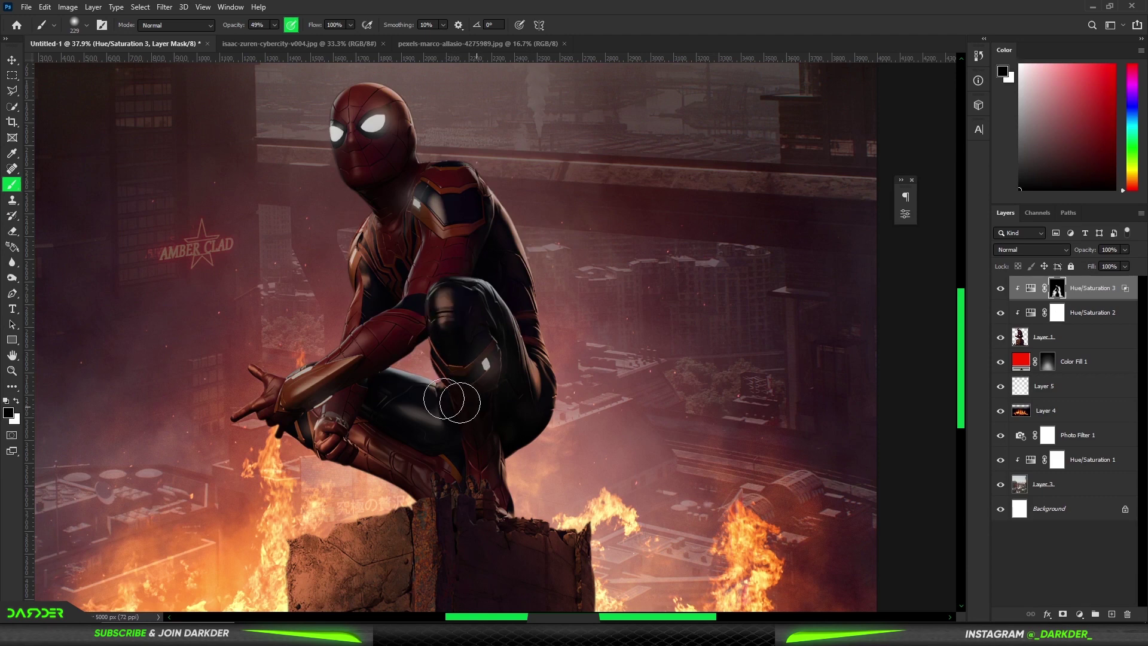
pyautogui.keyDown('alt'); pyautogui.scroll(-4, 454, 410); pyautogui.keyUp('alt')
pyautogui.keyDown('alt'); pyautogui.scroll(-3, 457, 415); pyautogui.keyUp('alt')
pyautogui.keyDown('alt'); pyautogui.scroll(-1, 461, 421); pyautogui.keyUp('alt')
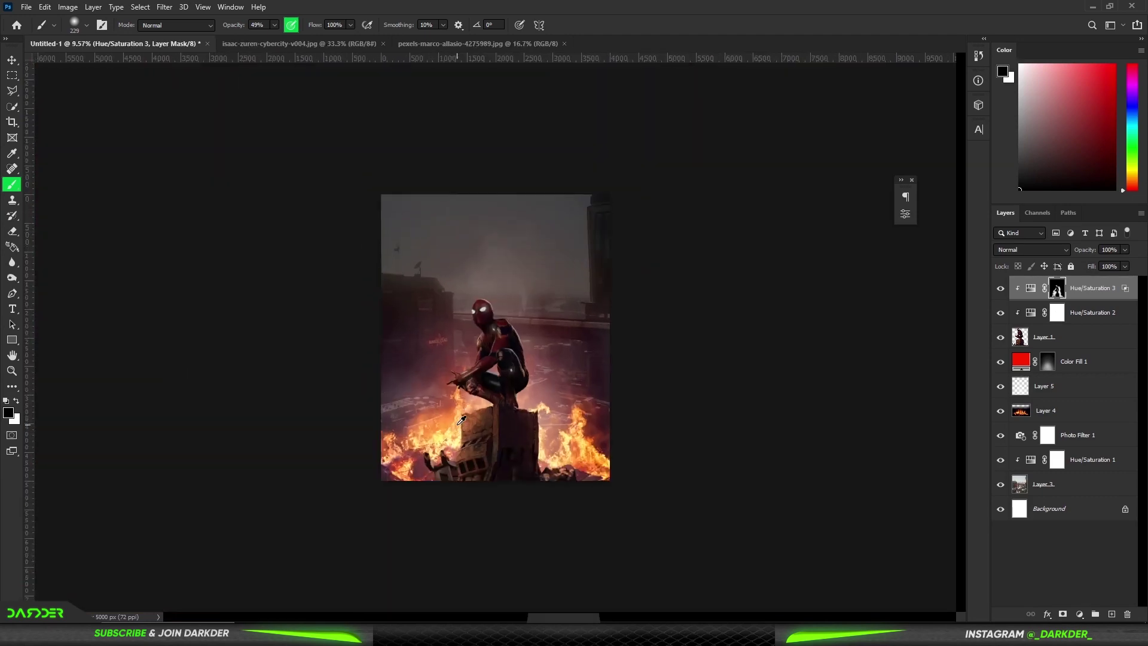
pyautogui.keyDown('alt'); pyautogui.scroll(2, 461, 420); pyautogui.keyUp('alt')
pyautogui.keyDown('alt'); pyautogui.scroll(2, 461, 420); pyautogui.keyUp('alt')
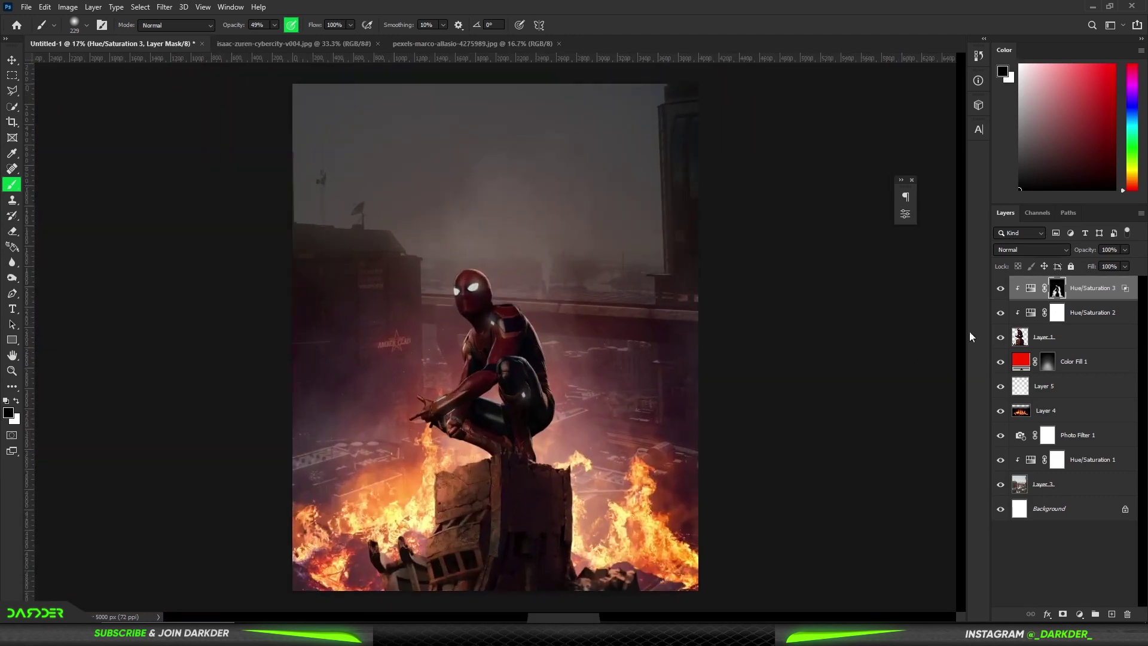
pyautogui.click(1001, 289)
pyautogui.click(1000, 289)
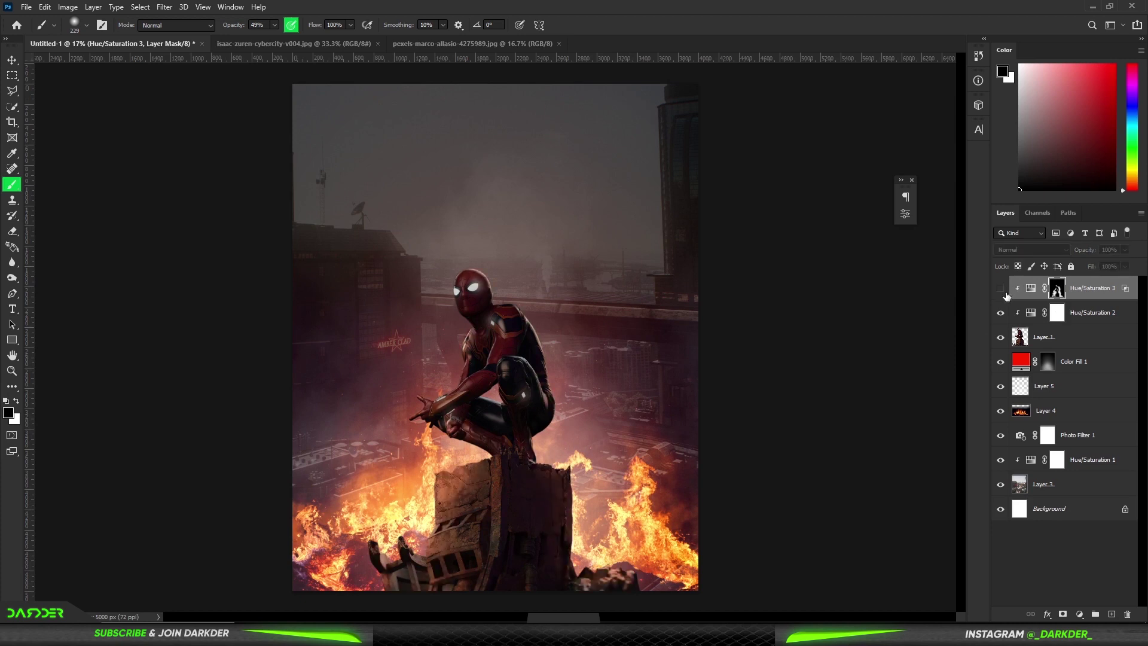
pyautogui.click(1000, 289)
pyautogui.click(1002, 290)
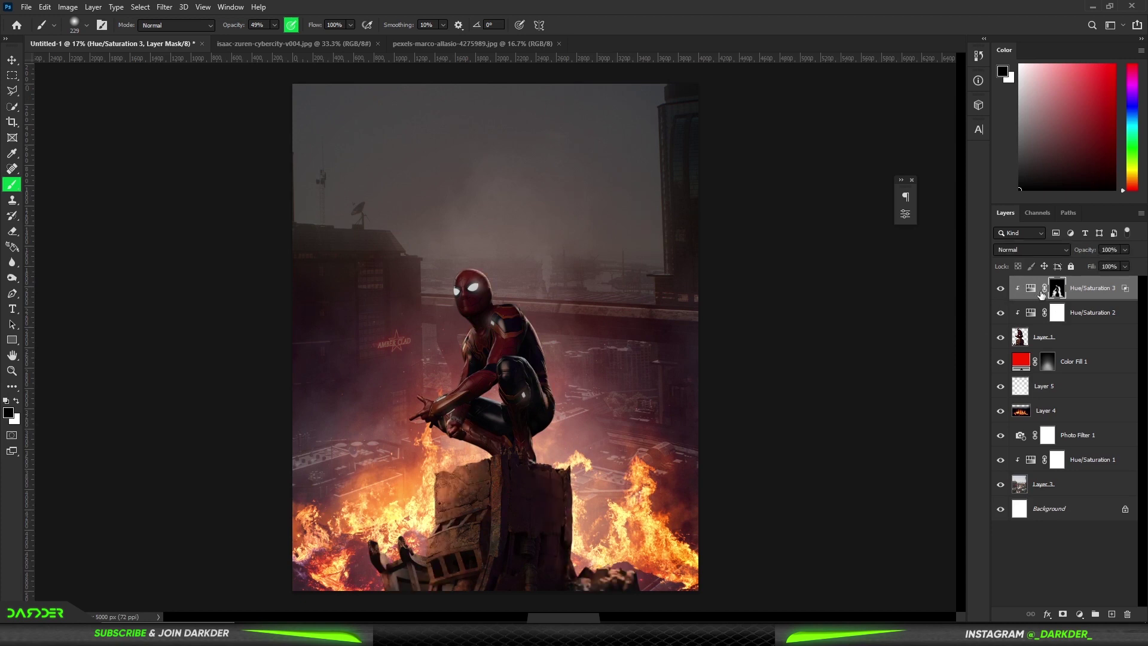
# Retune Hue/Saturation 3 to Hue 20, Saturation 88, Lightness +33.
pyautogui.doubleClick(1030, 288)
pyautogui.moveTo(839, 323); pyautogui.dragTo(827, 323)
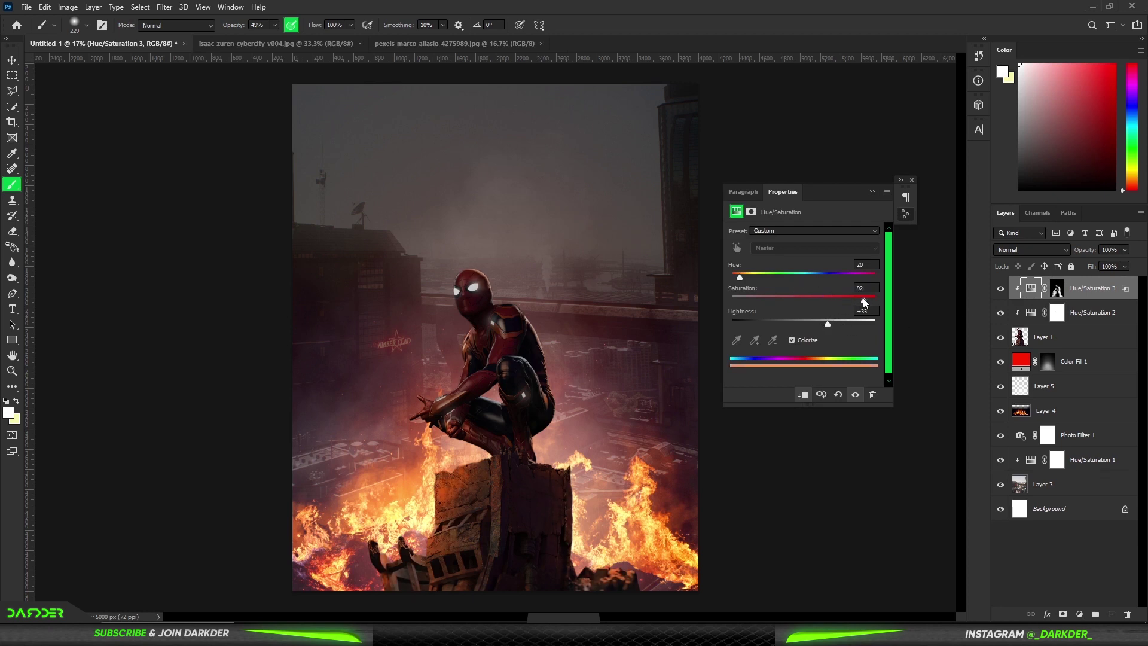
pyautogui.click(876, 193)
pyautogui.click(1081, 614)
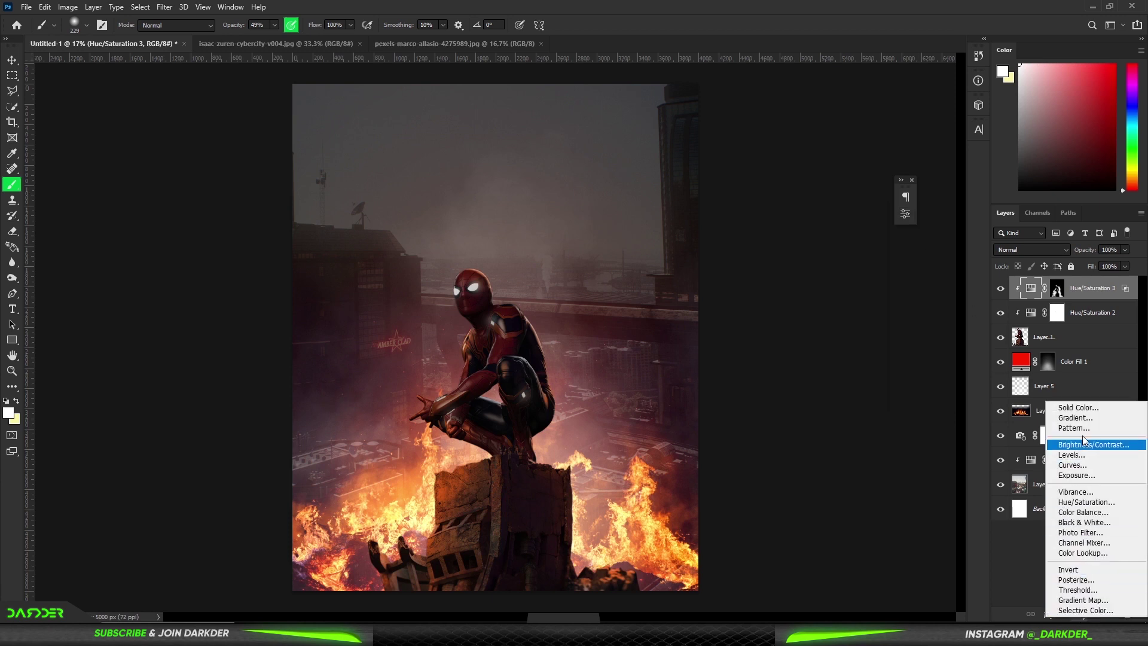
# Add an orange Solid Color fill layer (#ff6c00).
pyautogui.click(1085, 409)
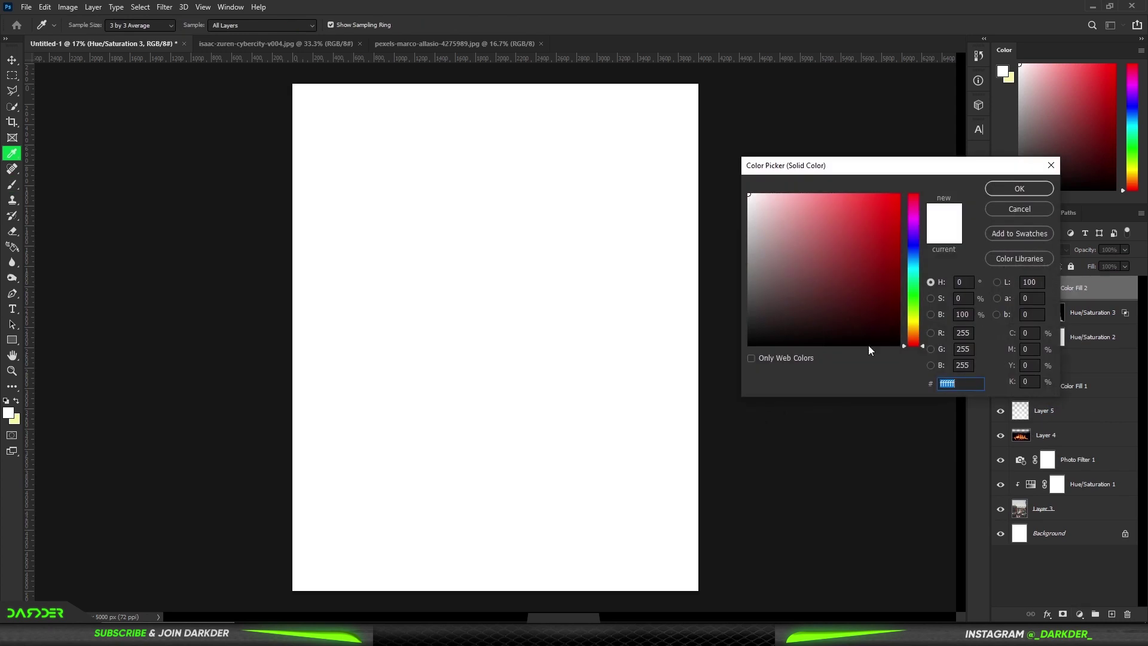
pyautogui.moveTo(915, 316); pyautogui.dragTo(914, 340)
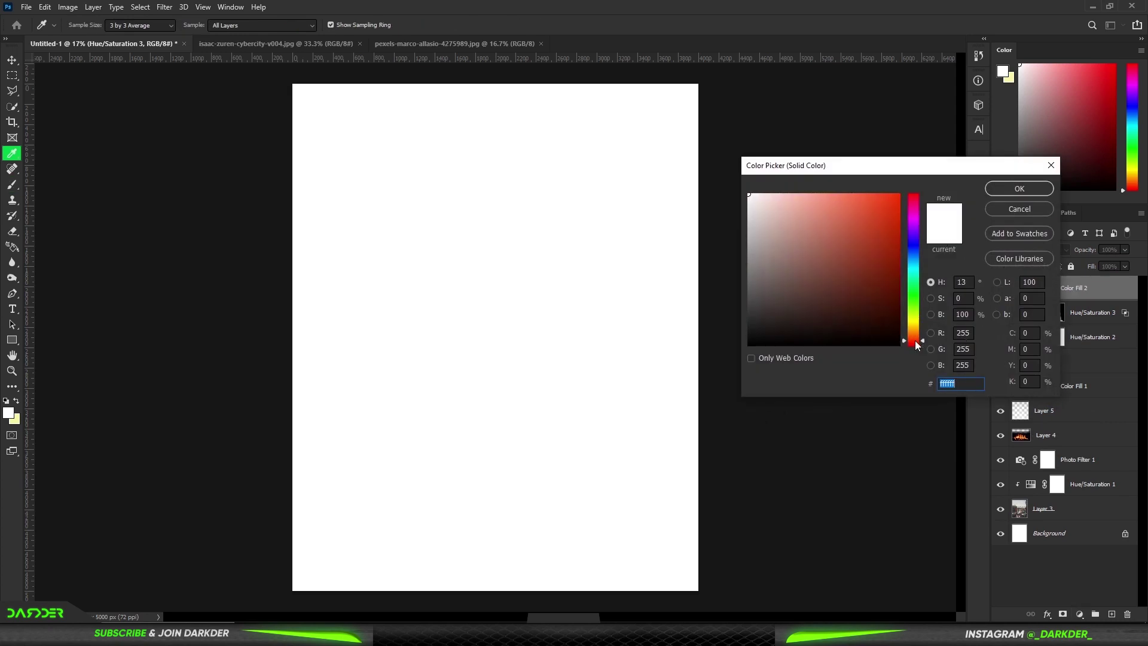
pyautogui.moveTo(873, 246); pyautogui.dragTo(939, 176)
pyautogui.moveTo(918, 340); pyautogui.dragTo(916, 335)
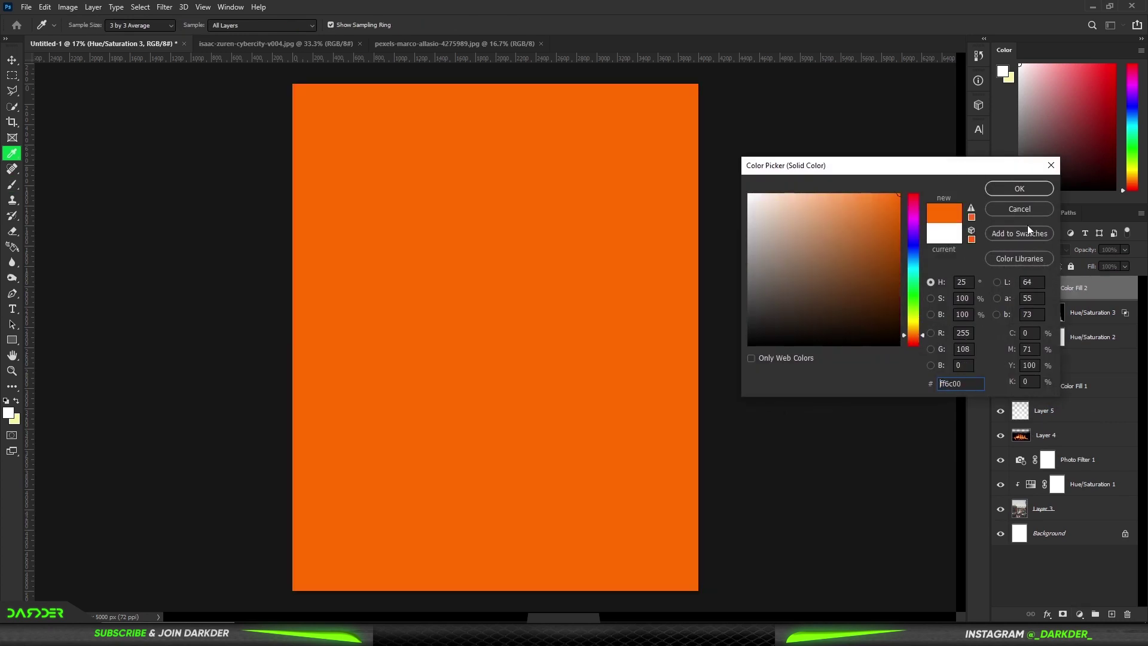
pyautogui.click(1019, 188)
# Set Color Fill 2 to Screen, clip it, and split Blend If underlying to 16/51.
pyautogui.click(1056, 250)
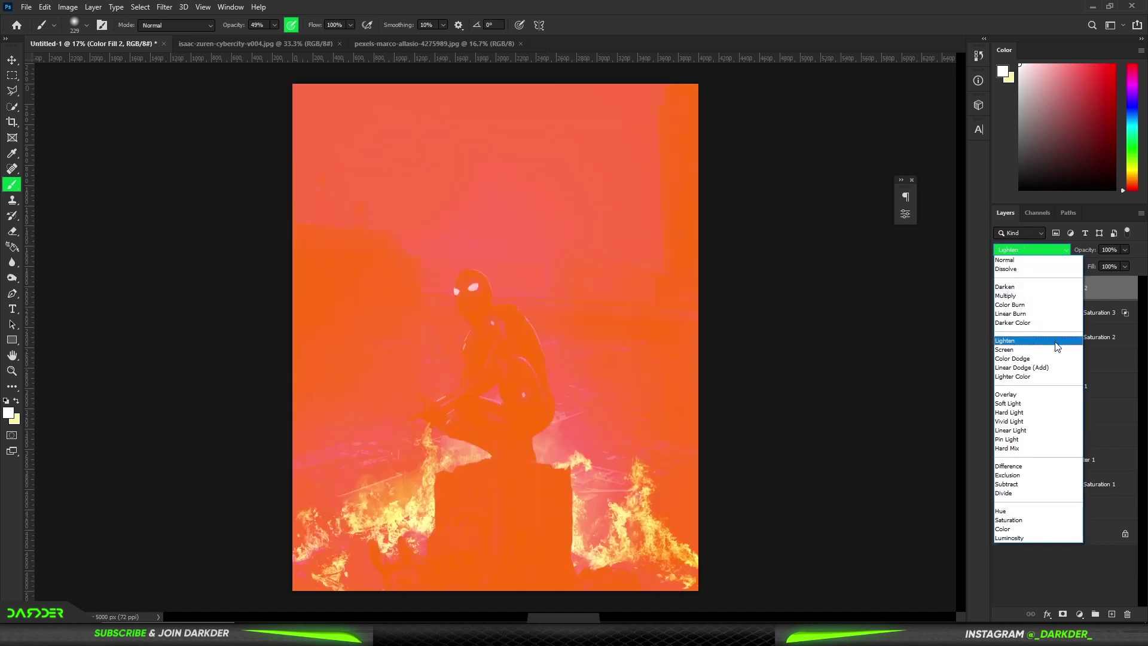
pyautogui.click(1057, 351)
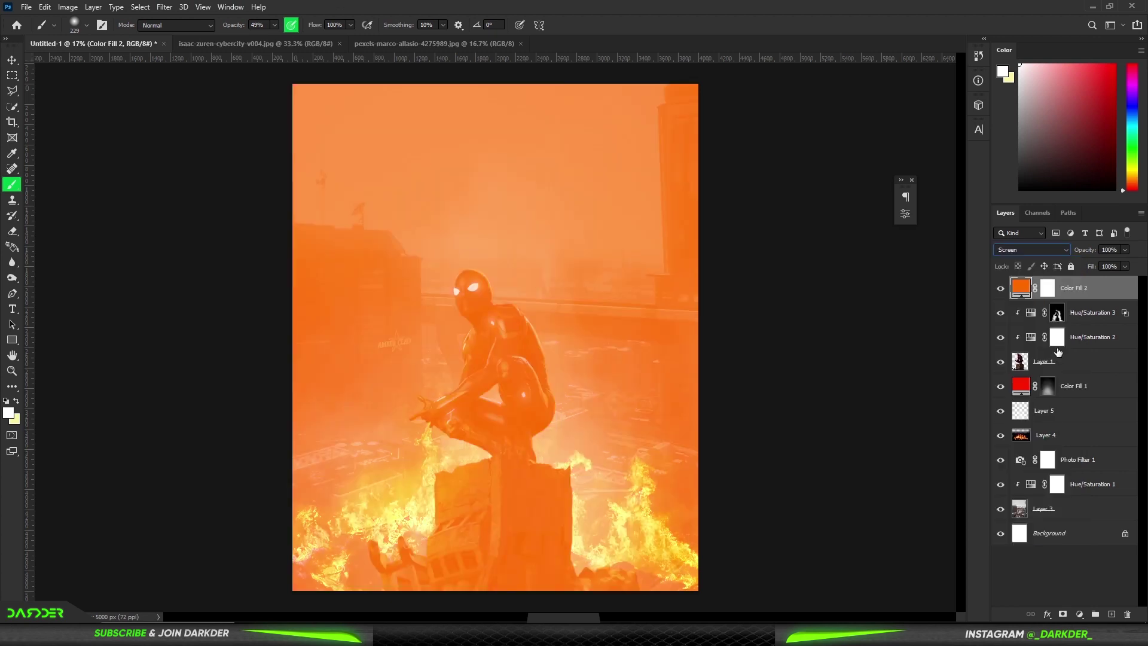
pyautogui.keyDown('alt'); pyautogui.click(1087, 298); pyautogui.keyUp('alt')
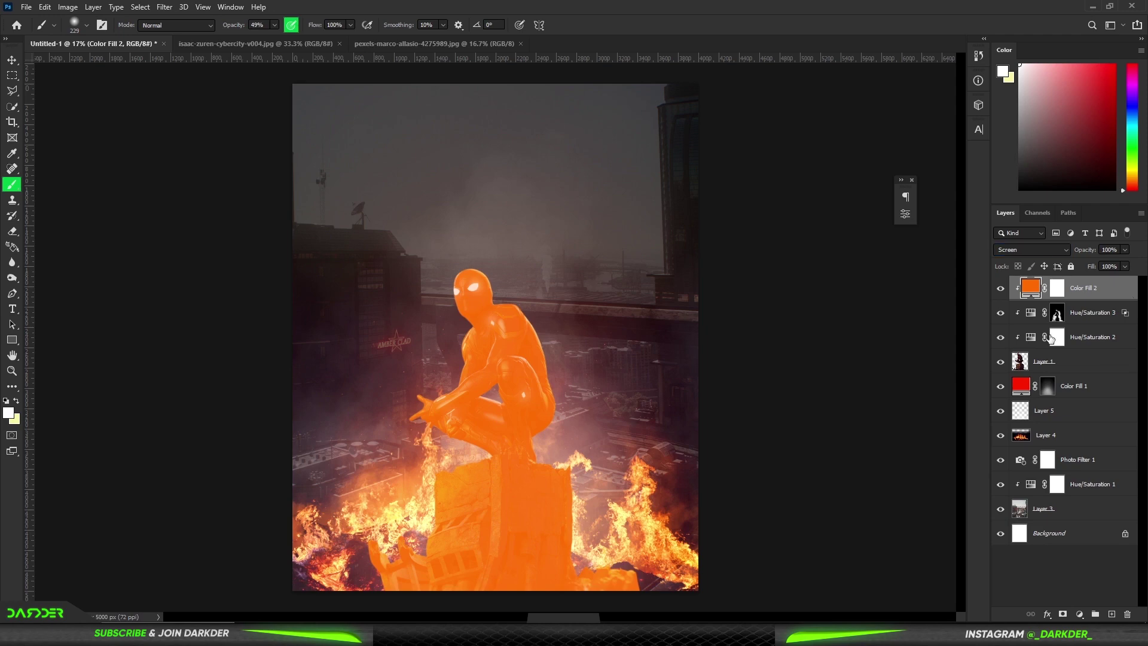
pyautogui.doubleClick(1127, 292)
pyautogui.keyDown('alt'); pyautogui.click(873, 486); pyautogui.keyUp('alt')
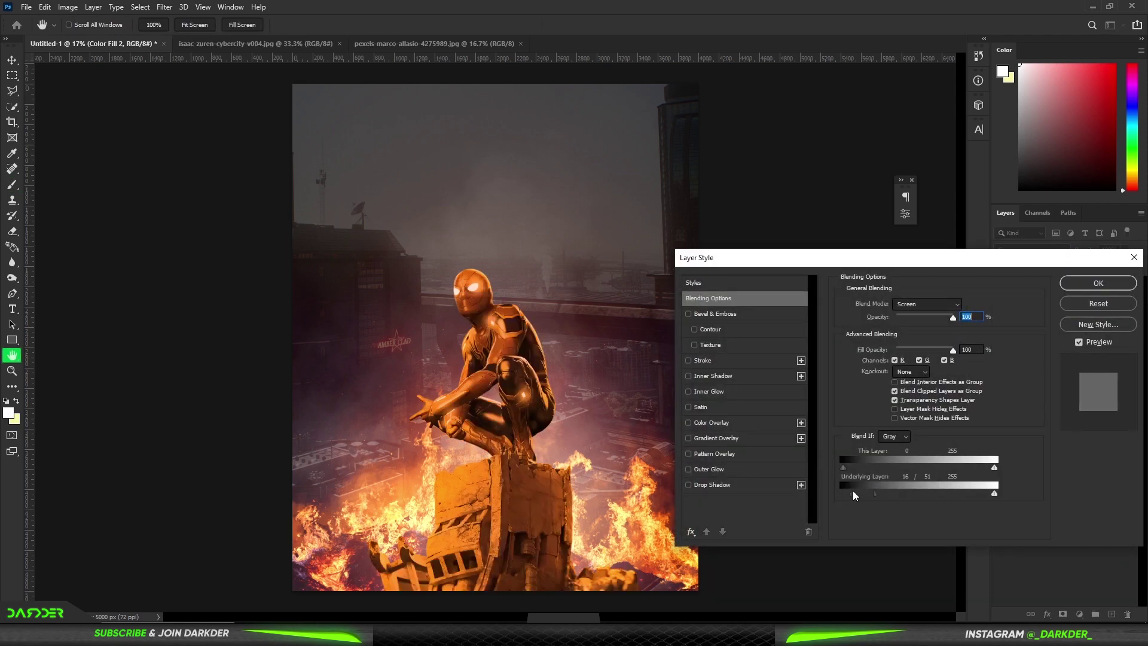
pyautogui.click(1097, 281)
pyautogui.click(1055, 289)
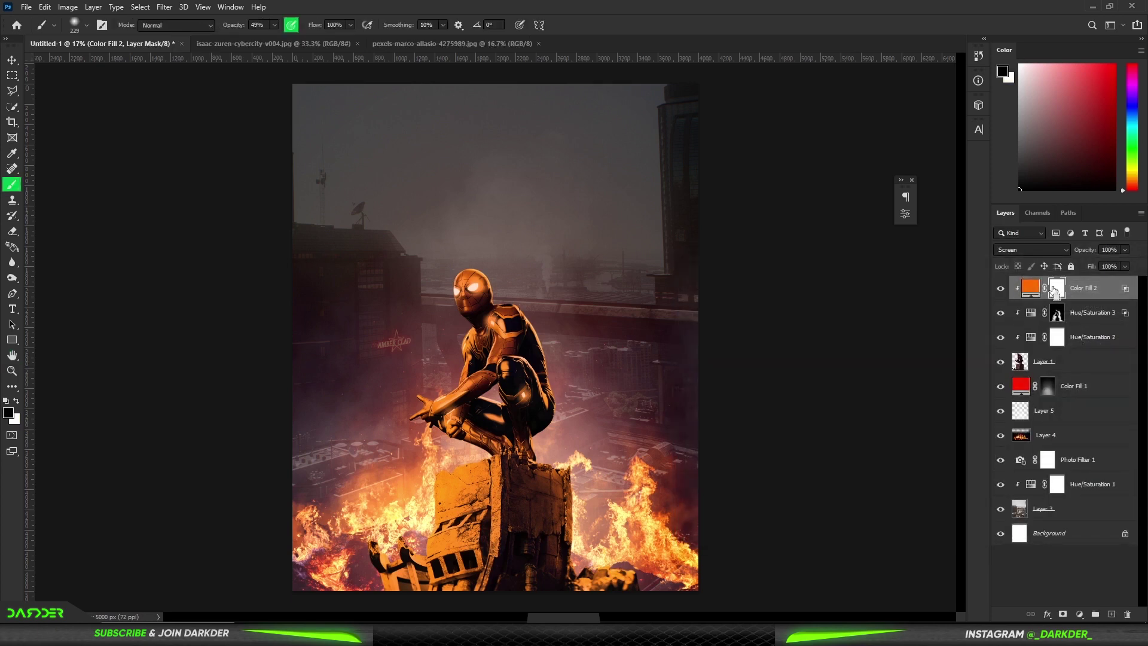
# Paint orange glow along the rock's left and top edges and beneath the arm.
pyautogui.press('x')
pyautogui.scroll(5, 457, 394)
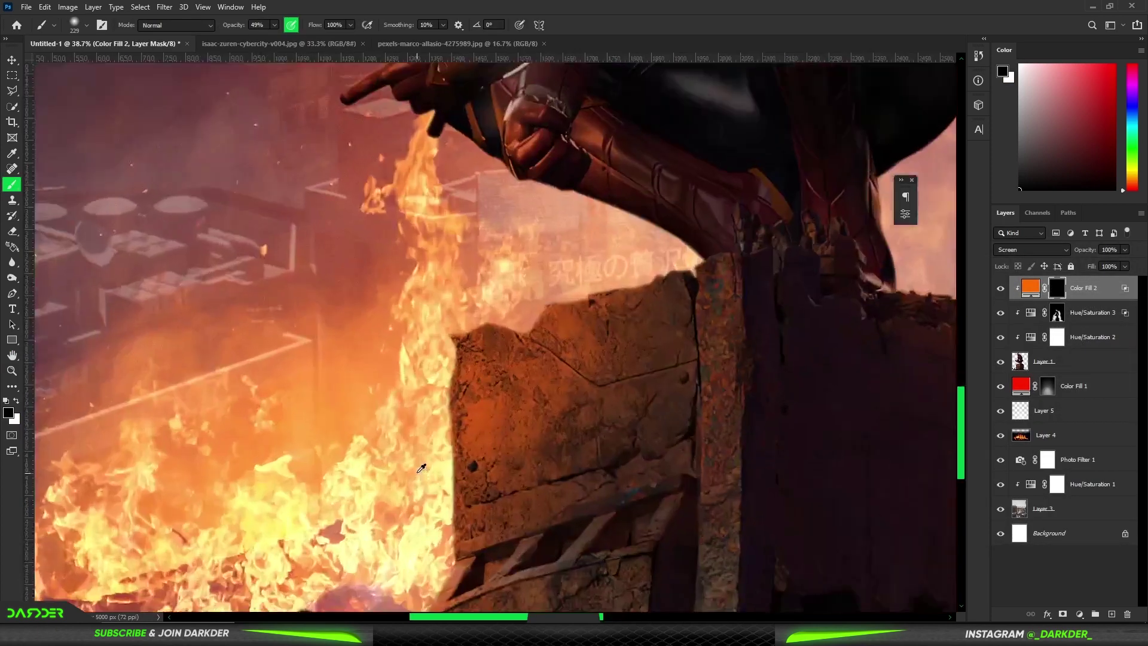
pyautogui.press('[')
pyautogui.press('[')
pyautogui.press('[')
pyautogui.moveTo(454, 317)
pyautogui.mouseDown()
pyautogui.moveTo(441, 418)
pyautogui.moveTo(461, 586)
pyautogui.moveTo(442, 310)
pyautogui.mouseUp()
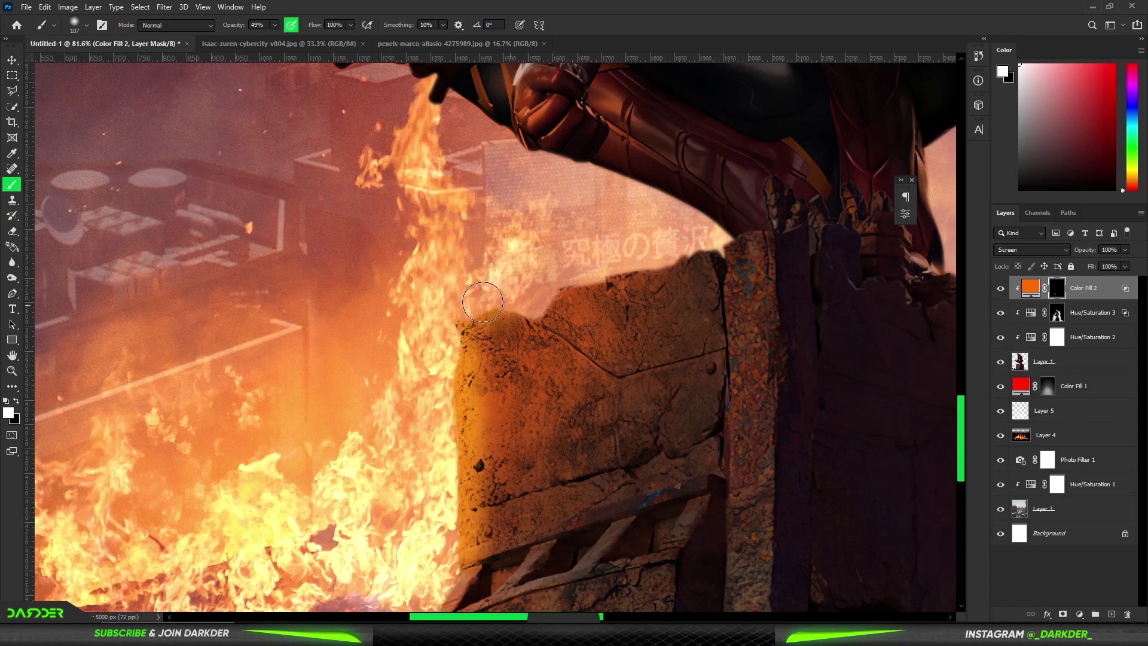
pyautogui.moveTo(546, 257); pyautogui.dragTo(641, 243)
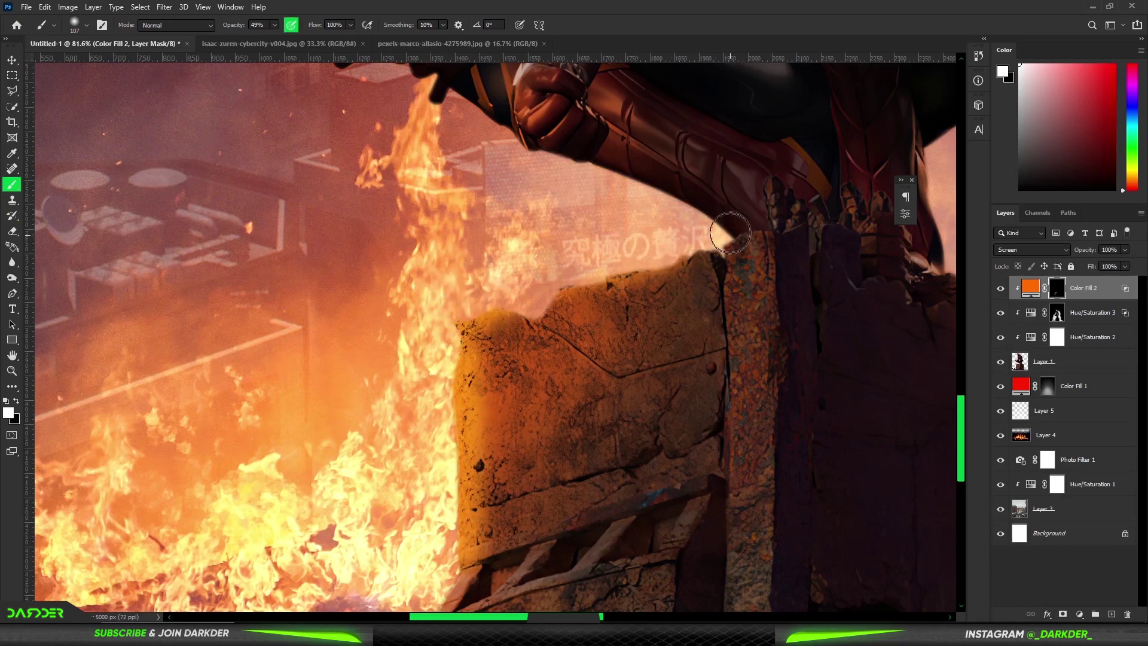
pyautogui.moveTo(725, 225); pyautogui.dragTo(408, 96)
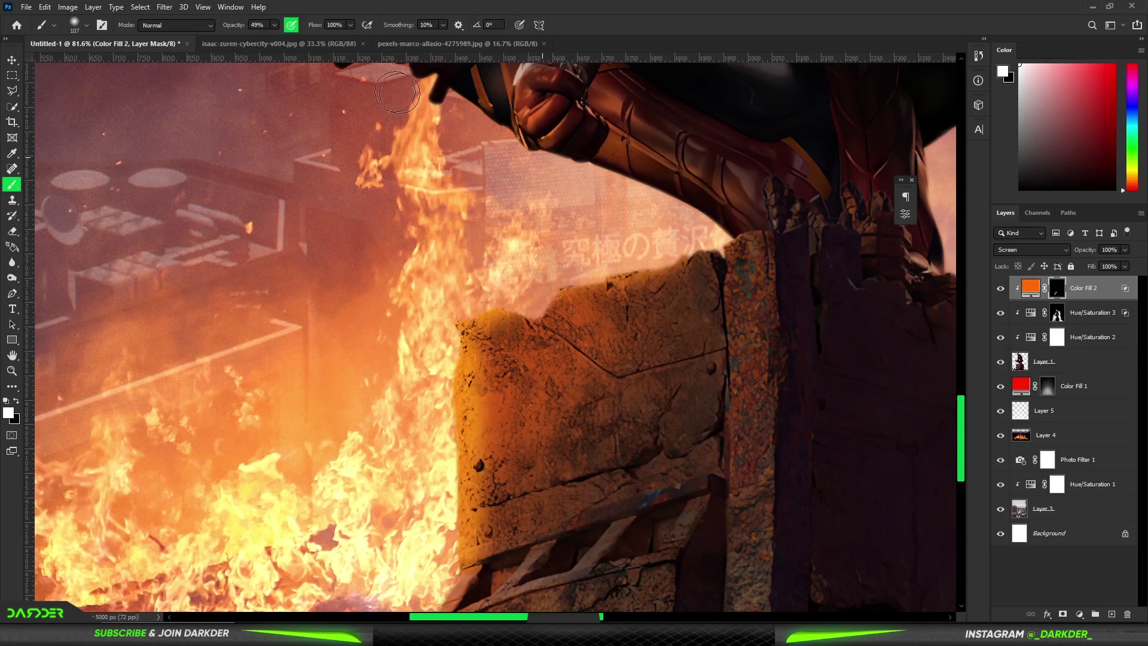
pyautogui.scroll(-3, 408, 96)
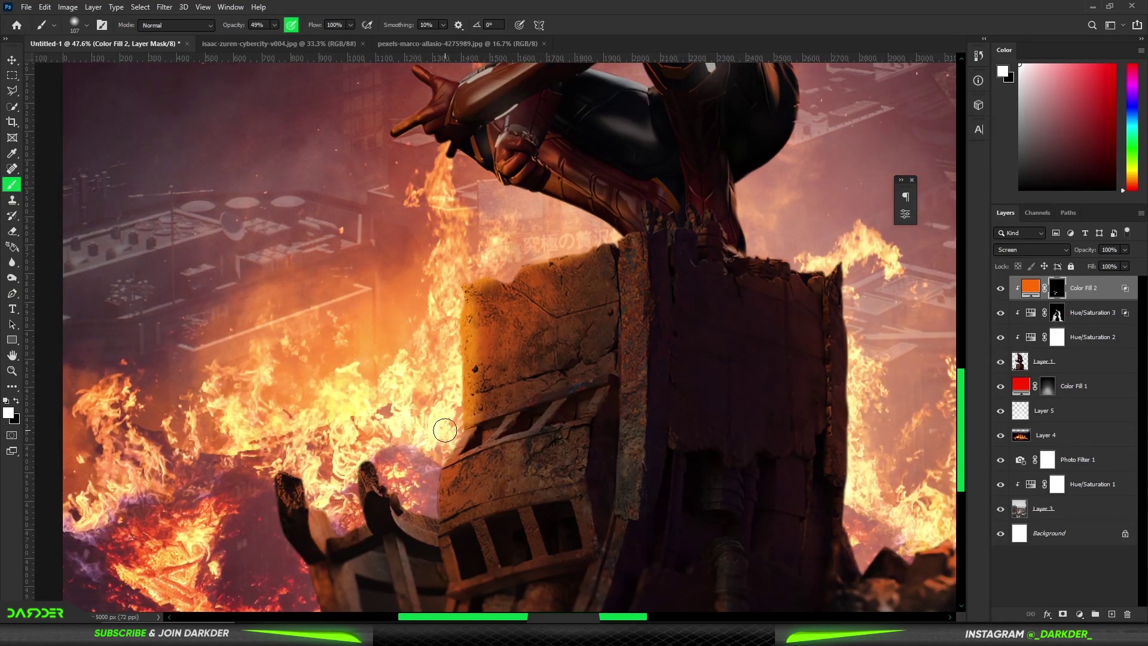
# Add glow to the tower's left edge and tone down the pillar's lit strip in black.
pyautogui.moveTo(445, 430)
pyautogui.mouseDown()
pyautogui.moveTo(430, 493)
pyautogui.moveTo(355, 475)
pyautogui.moveTo(367, 528)
pyautogui.mouseUp()
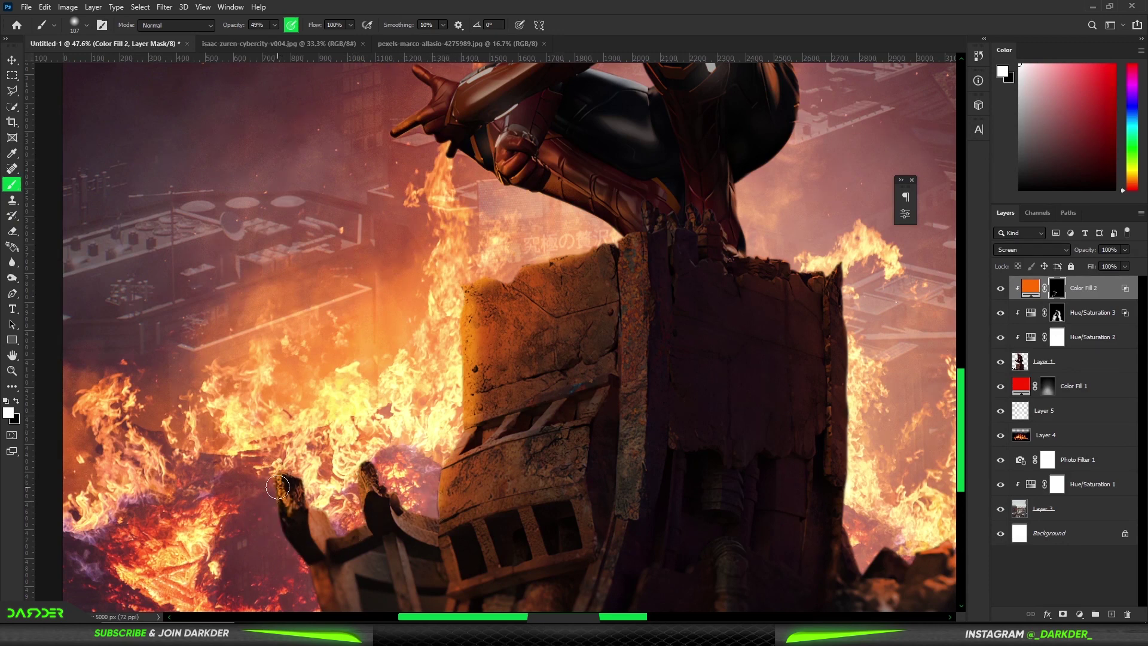
pyautogui.scroll(-4, 281, 508)
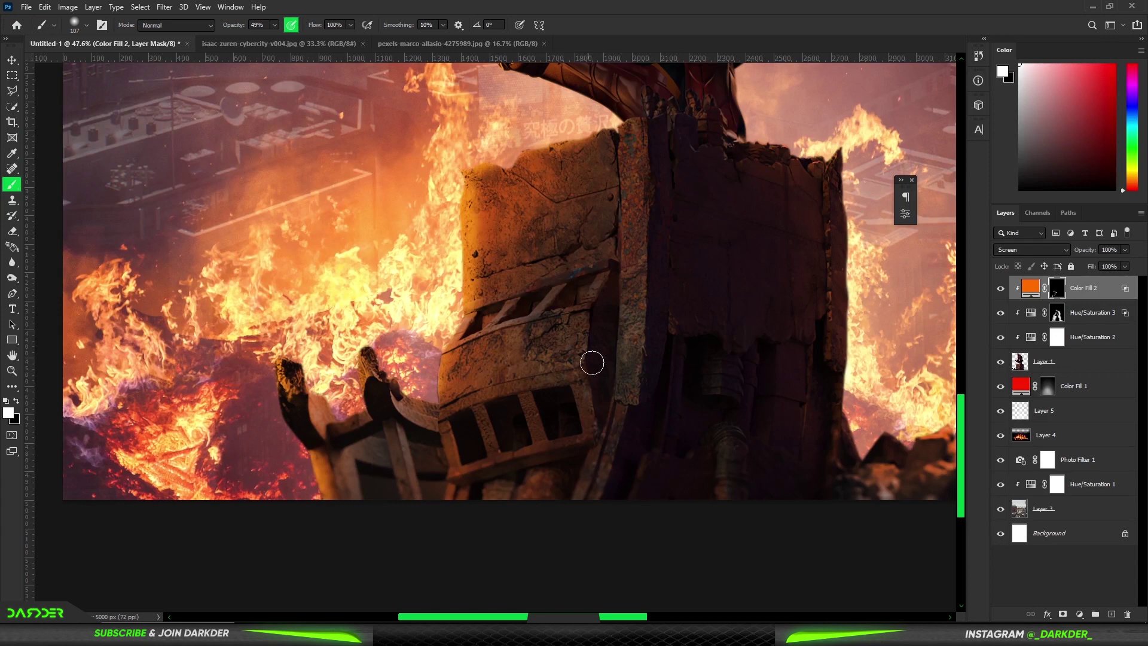
pyautogui.moveTo(632, 163); pyautogui.dragTo(631, 367)
pyautogui.press('x')
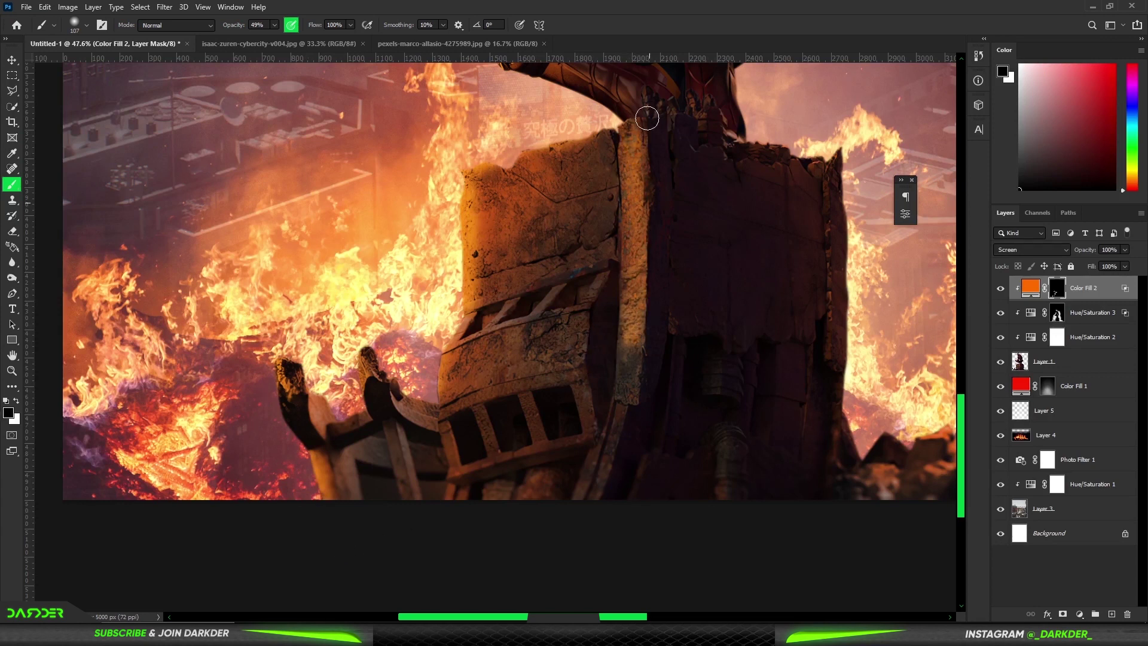
pyautogui.moveTo(647, 118); pyautogui.dragTo(630, 162)
pyautogui.moveTo(635, 217); pyautogui.dragTo(633, 332)
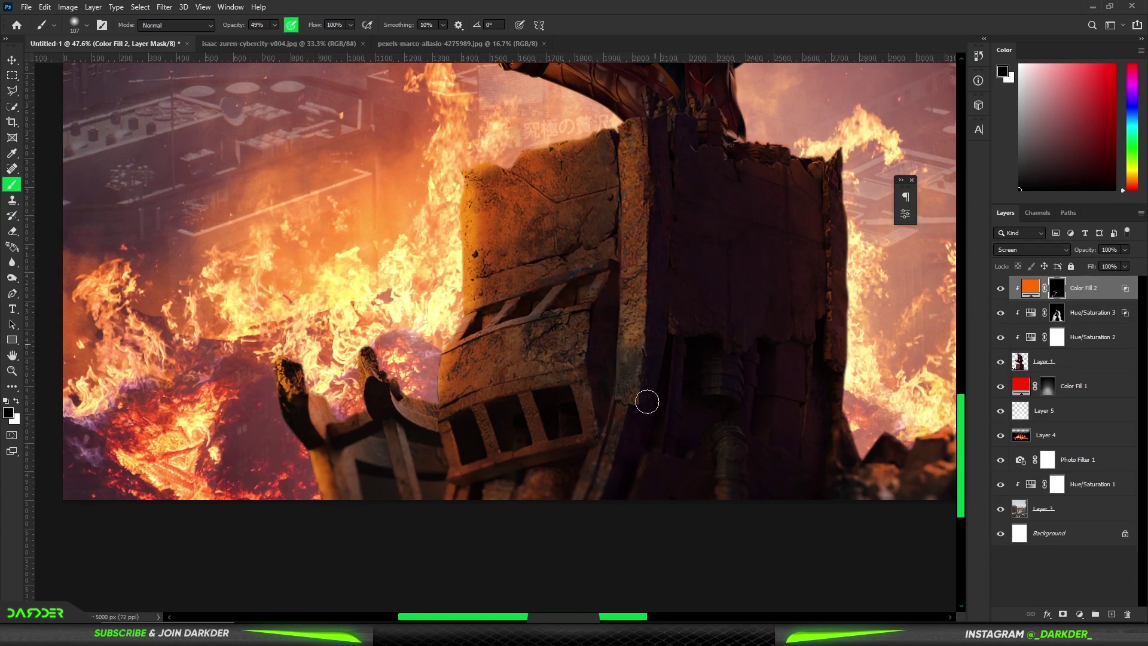
pyautogui.press('x')
# Add glow to the tower's right edge and left flames, and remove it from the crate.
pyautogui.moveTo(861, 182); pyautogui.dragTo(863, 365)
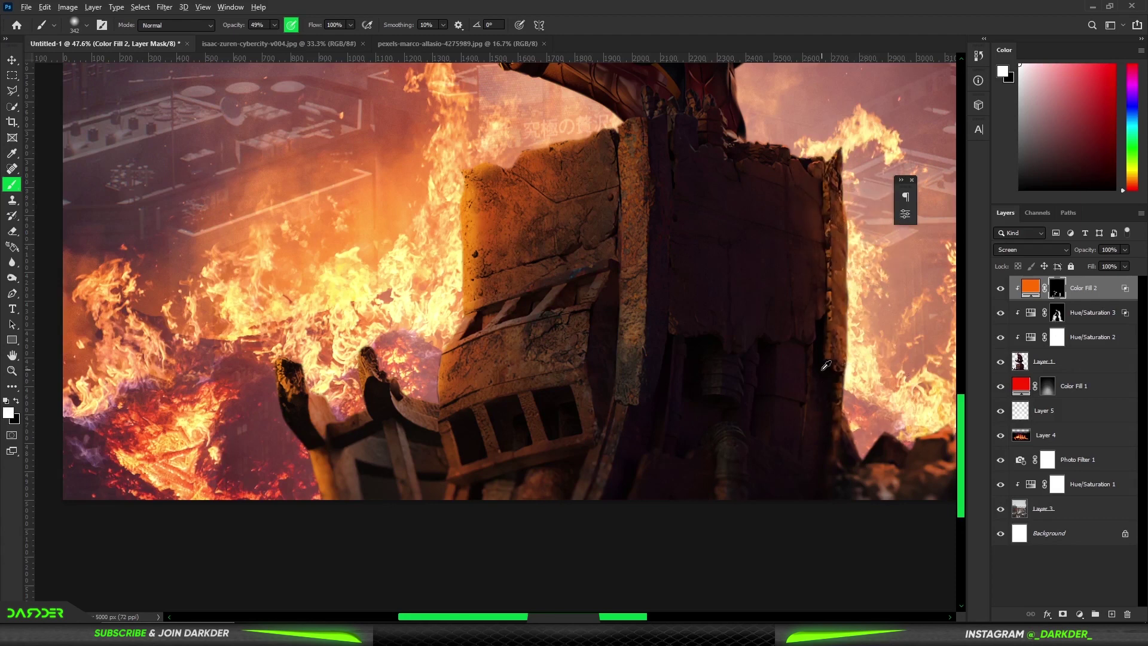
pyautogui.scroll(-3, 826, 365)
pyautogui.scroll(-2, 669, 393)
pyautogui.scroll(2, 600, 404)
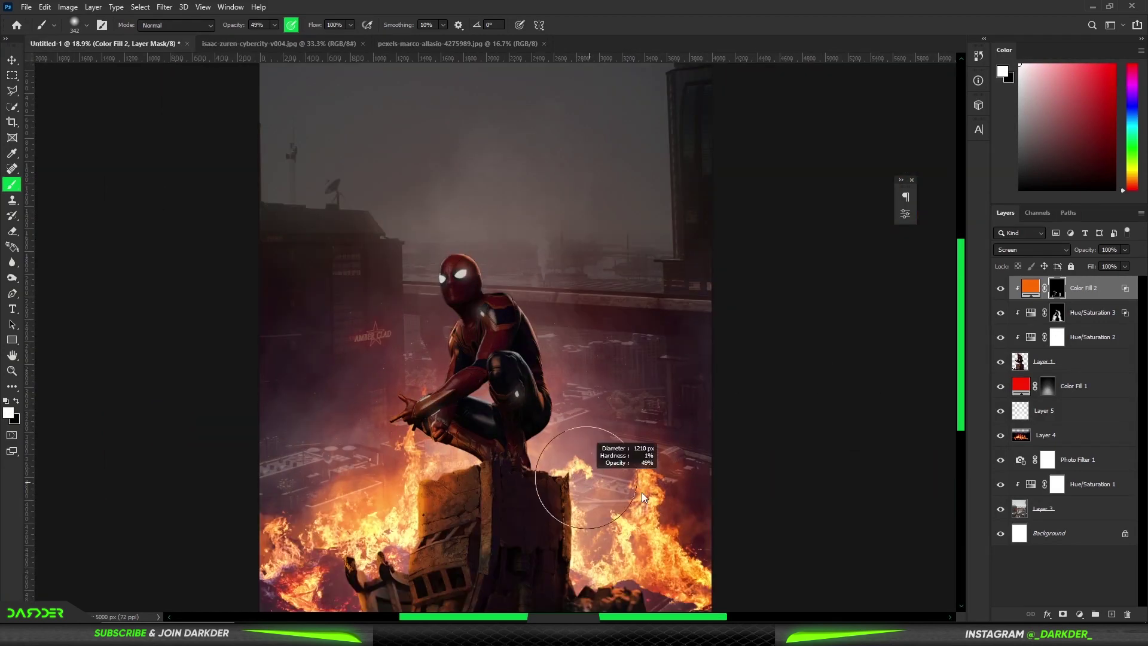
pyautogui.moveTo(585, 490); pyautogui.dragTo(401, 516)
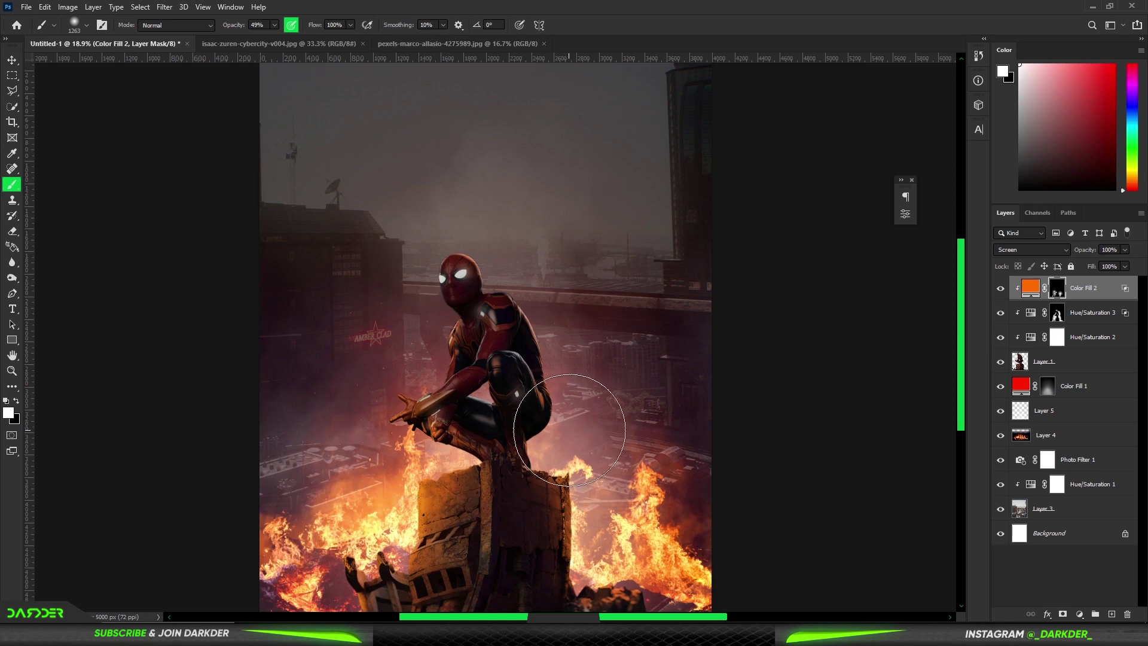
pyautogui.press('x')
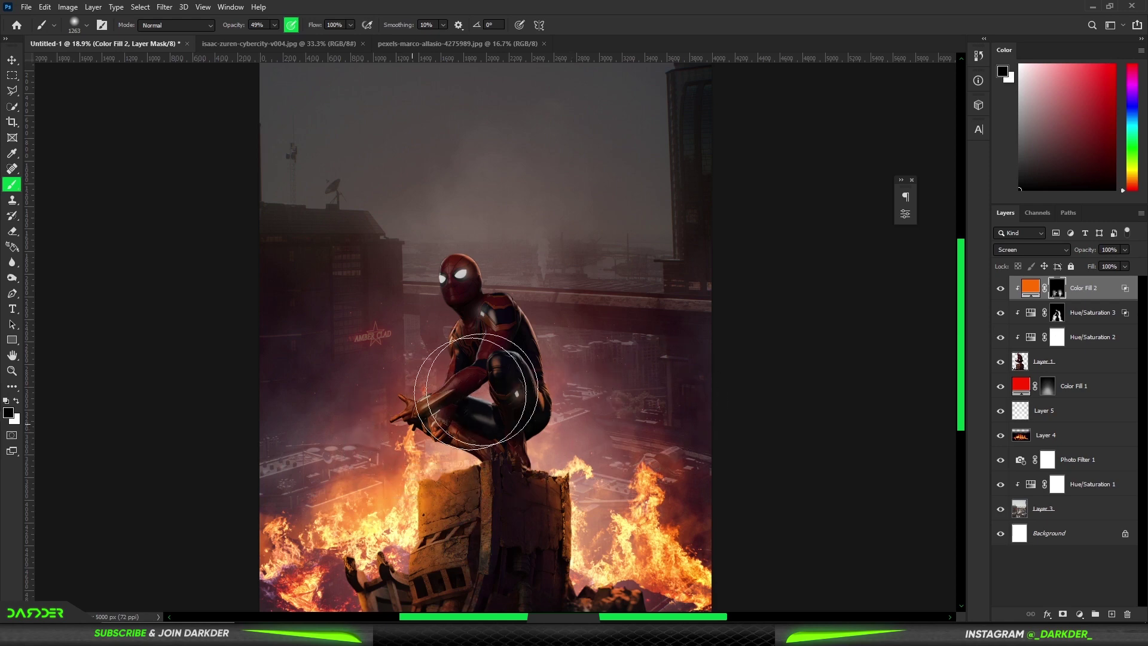
pyautogui.scroll(-3, 562, 363)
pyautogui.scroll(2, 527, 310)
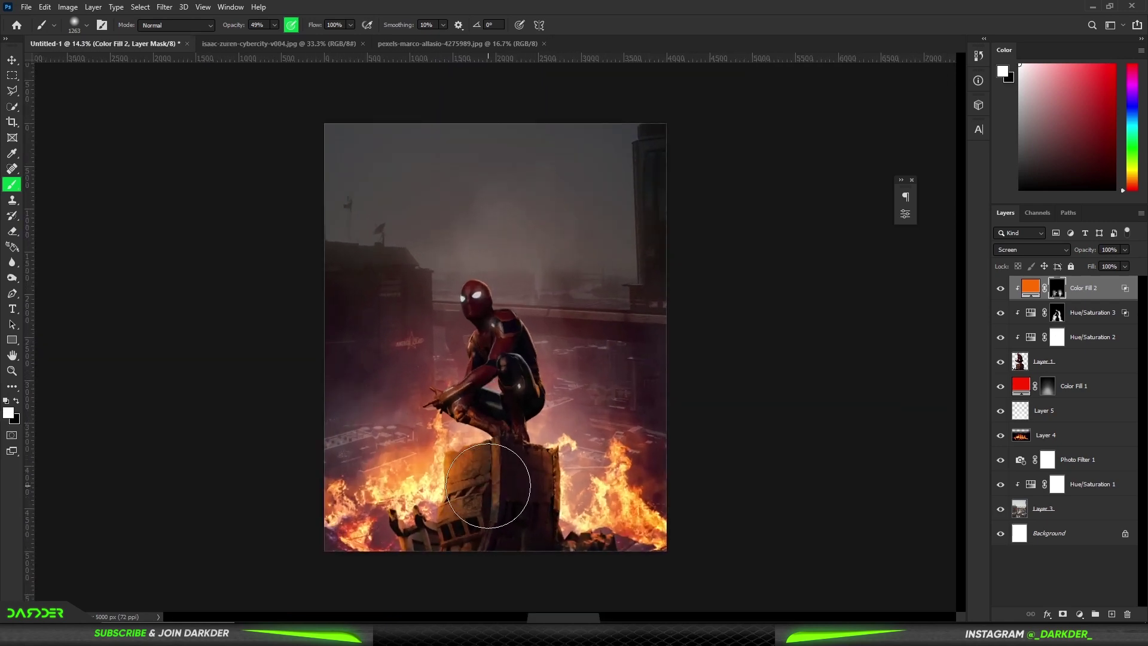
pyautogui.moveTo(505, 488); pyautogui.dragTo(487, 491)
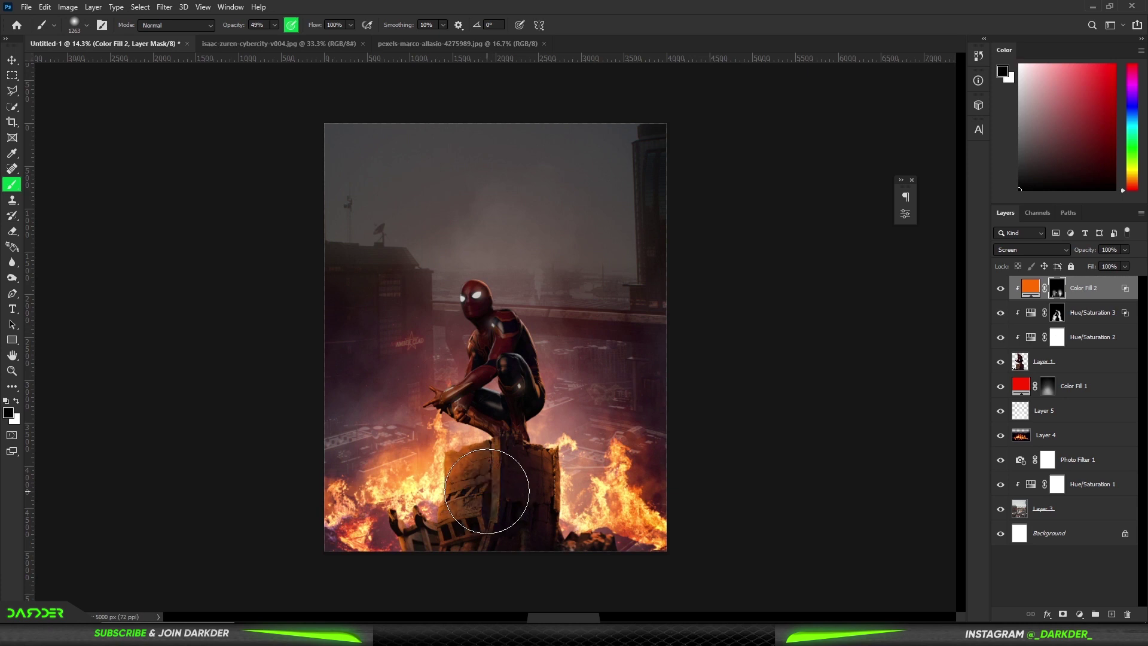
# Create a new empty Layer 6 above Color Fill 2.
pyautogui.click(12, 62)
pyautogui.click(129, 130)
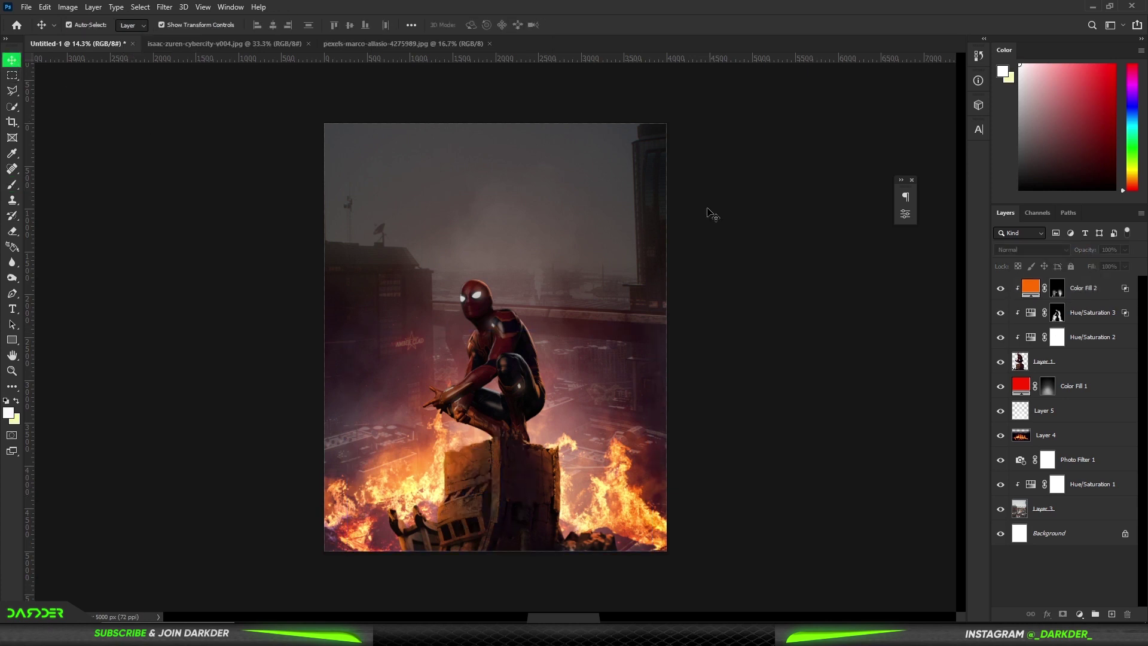
pyautogui.click(1081, 290)
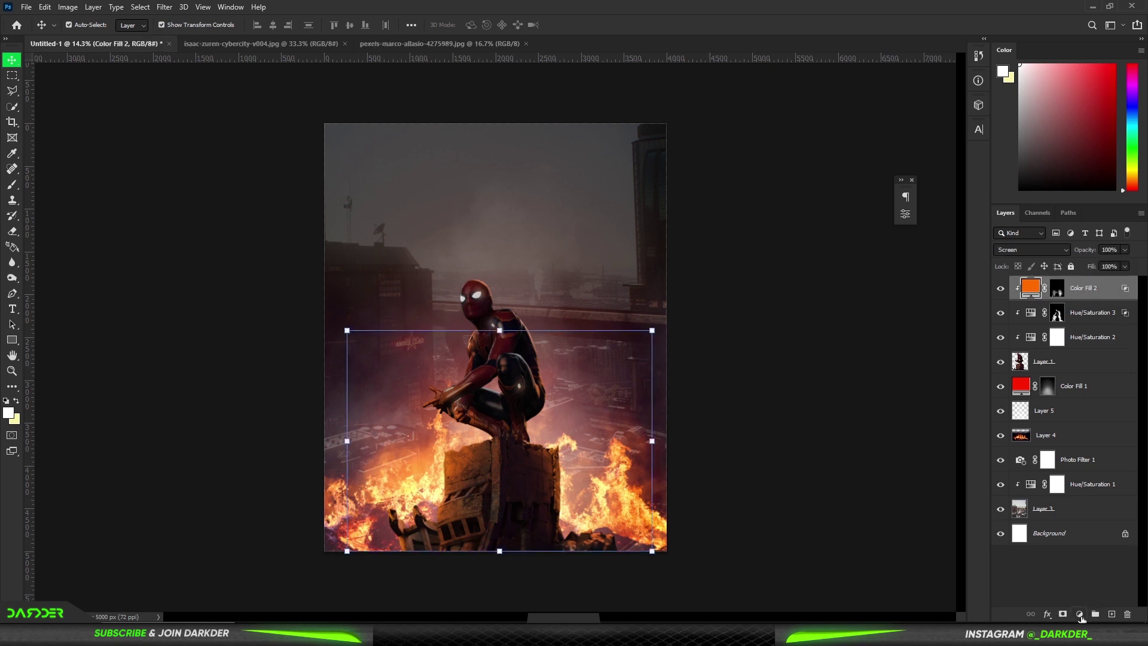
pyautogui.click(1080, 614)
pyautogui.click(1030, 572)
pyautogui.click(1109, 614)
# Dab a faint white haze above Spider-Man with a large soft brush at 7% opacity.
pyautogui.click(12, 184)
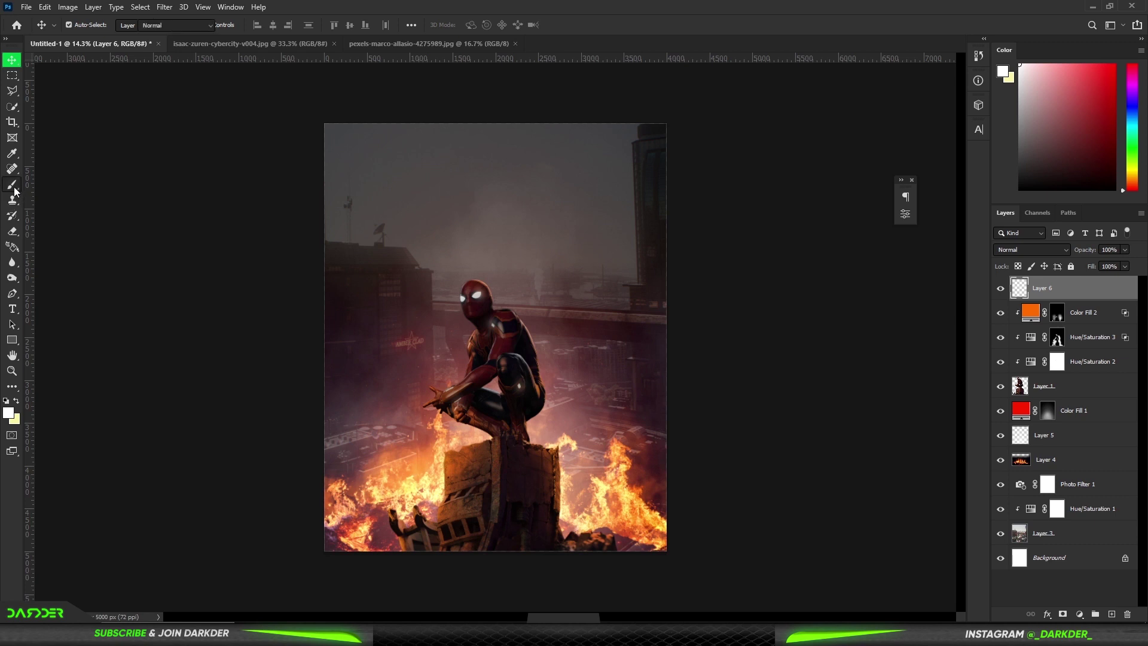
pyautogui.rightClick(453, 295)
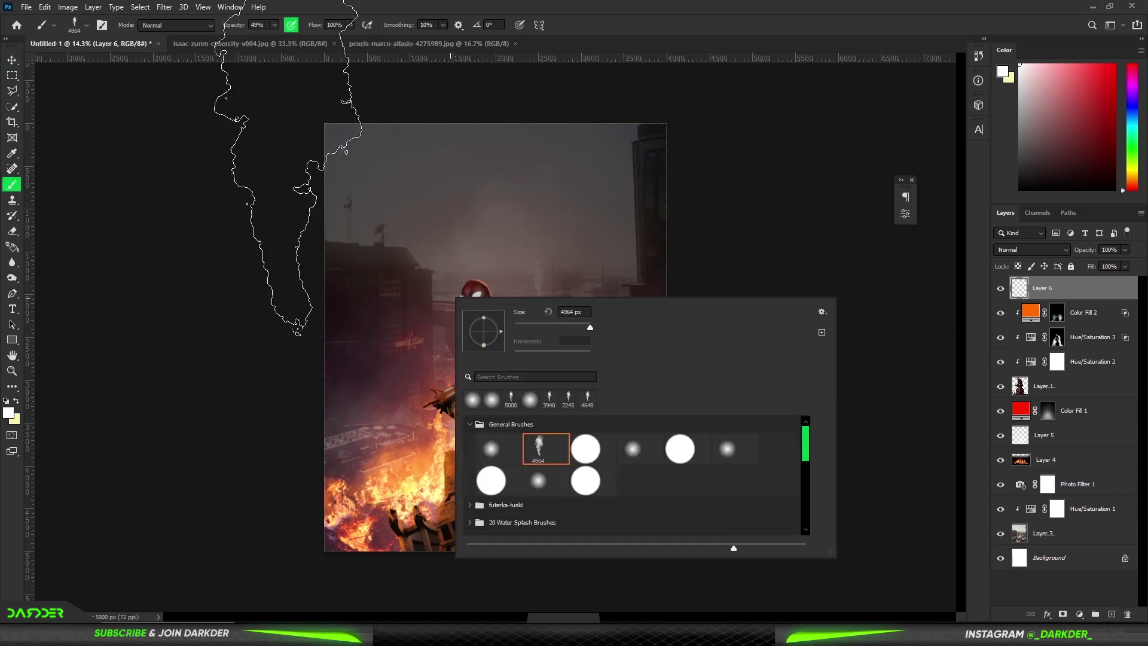
pyautogui.moveTo(244, 29); pyautogui.dragTo(228, 30)
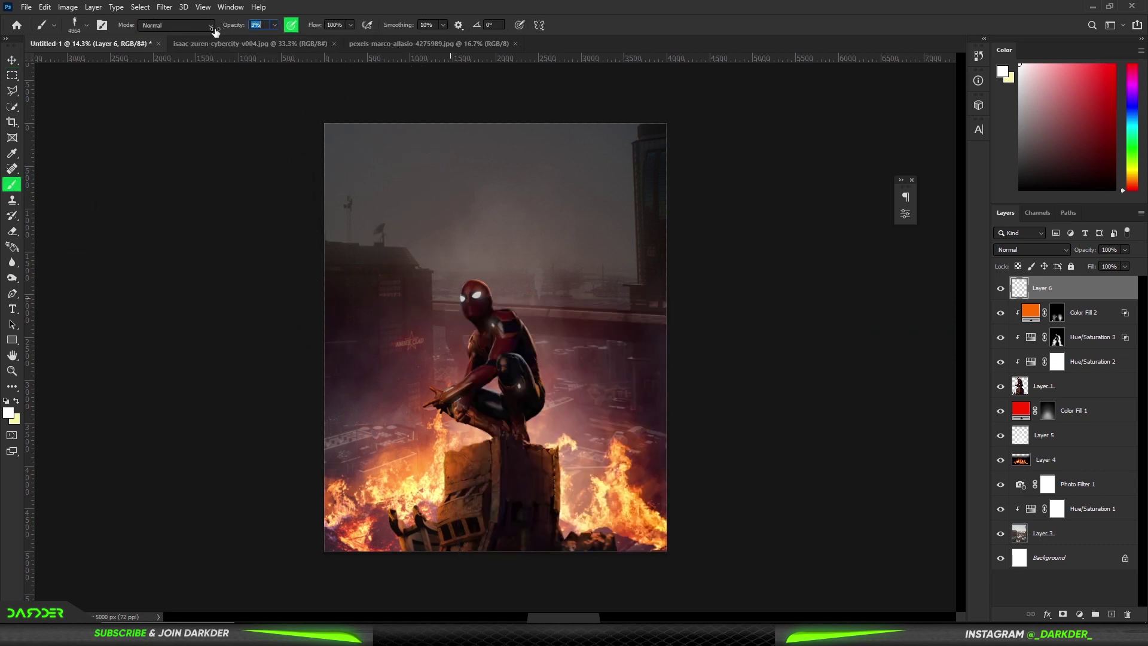
pyautogui.write('7')
pyautogui.moveTo(524, 448); pyautogui.dragTo(485, 471)
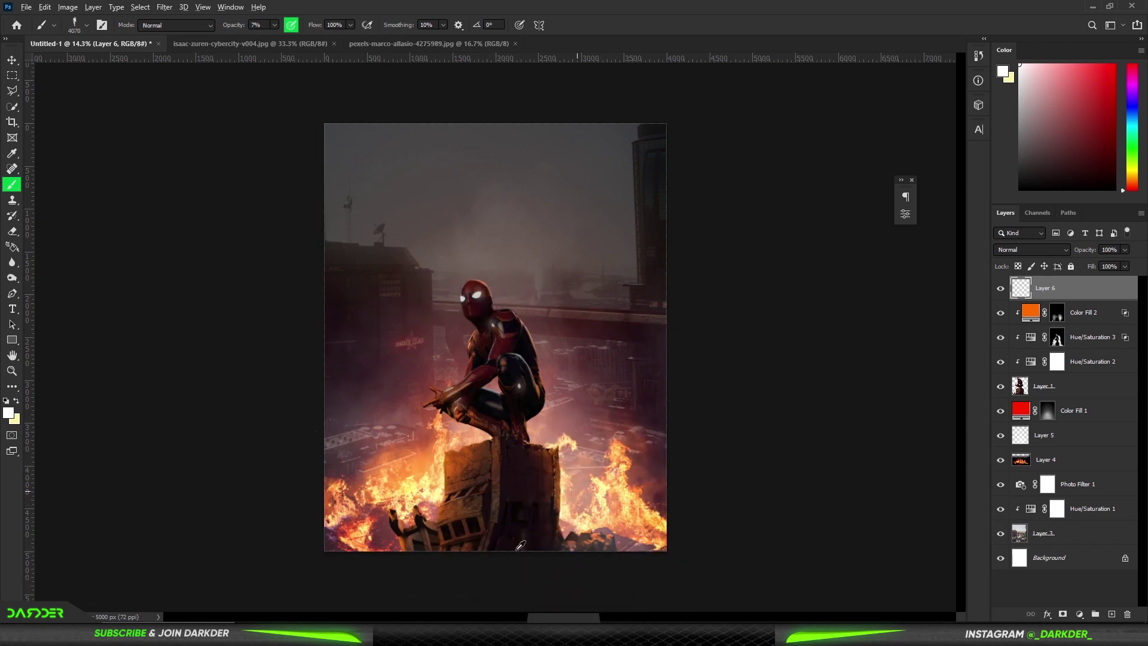
pyautogui.scroll(-1, 486, 491)
pyautogui.press('0')
pyautogui.press('1')
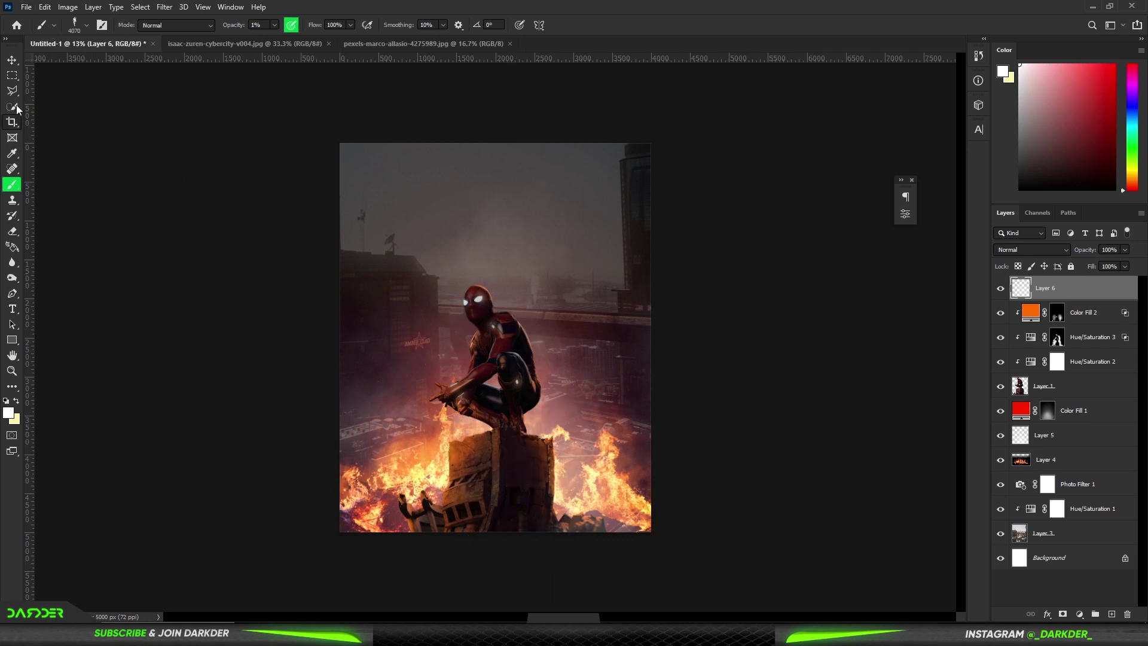
pyautogui.moveTo(240, 28); pyautogui.dragTo(241, 28)
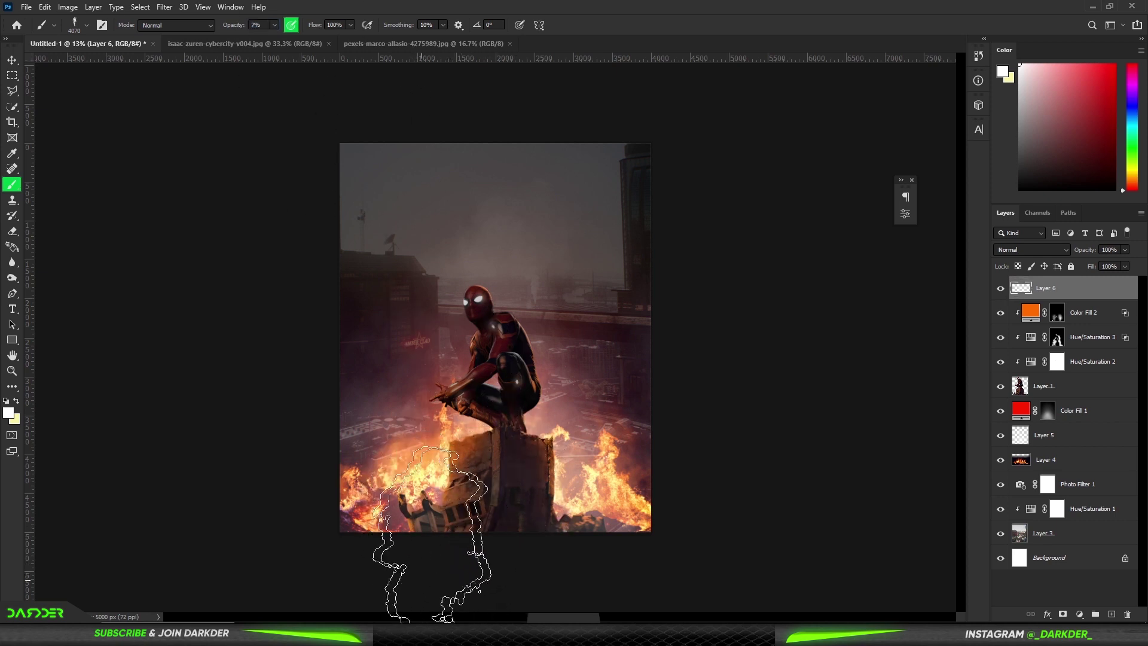
pyautogui.click(549, 316)
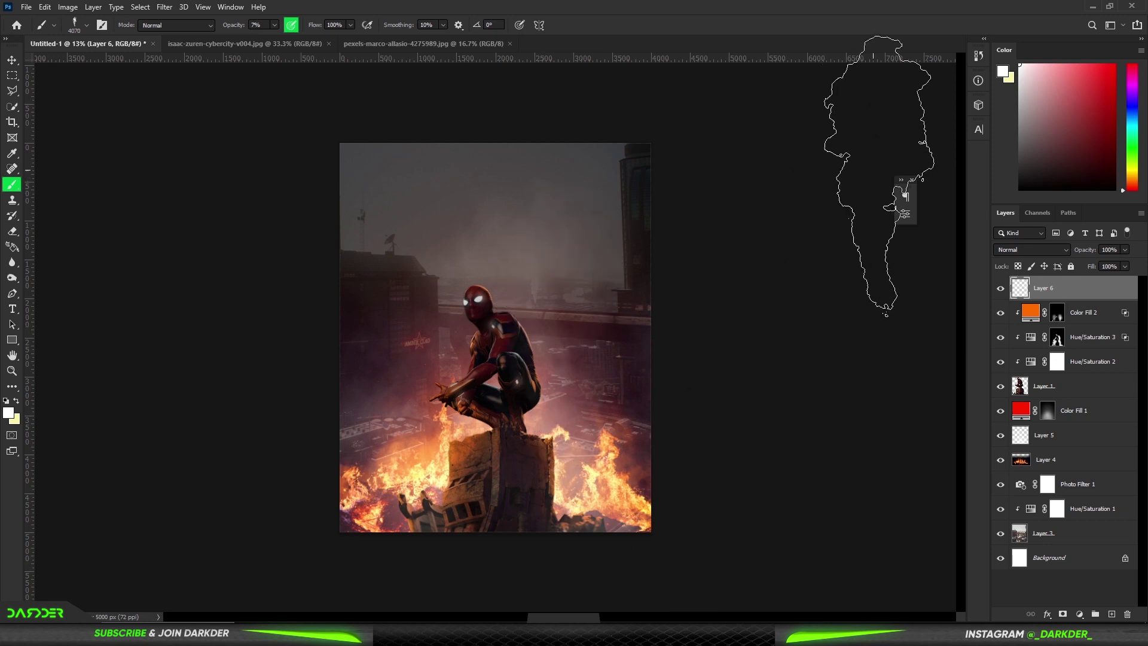
# Open the erwer.png chat-bubble image via File > Open.
pyautogui.click(12, 60)
pyautogui.click(146, 97)
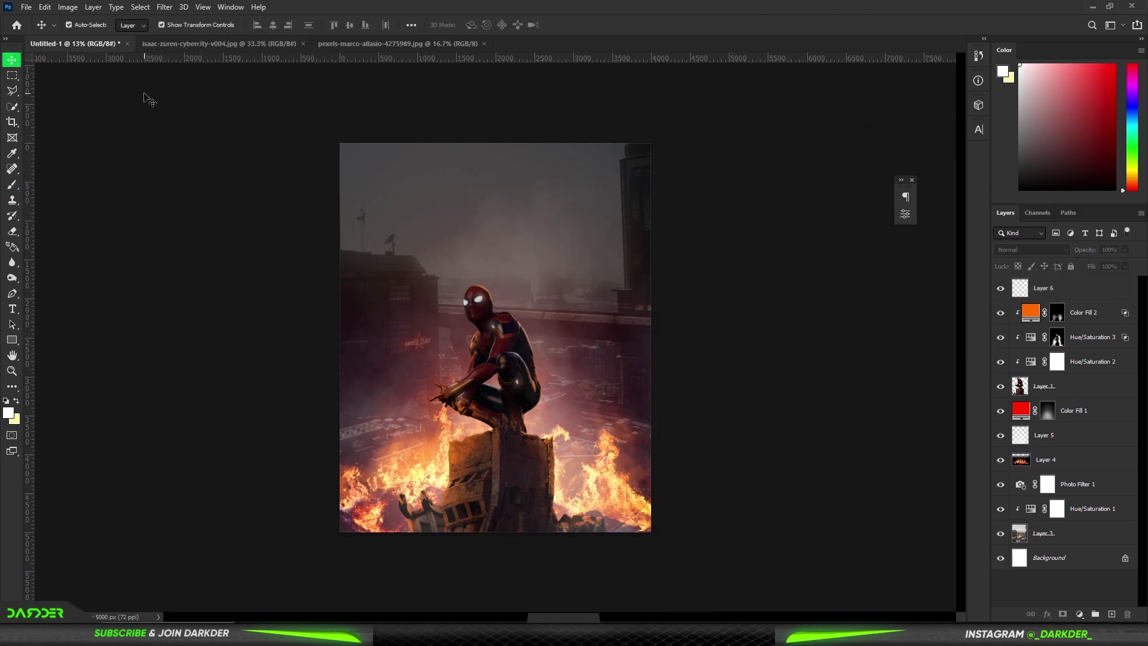
pyautogui.click(25, 8)
pyautogui.click(41, 33)
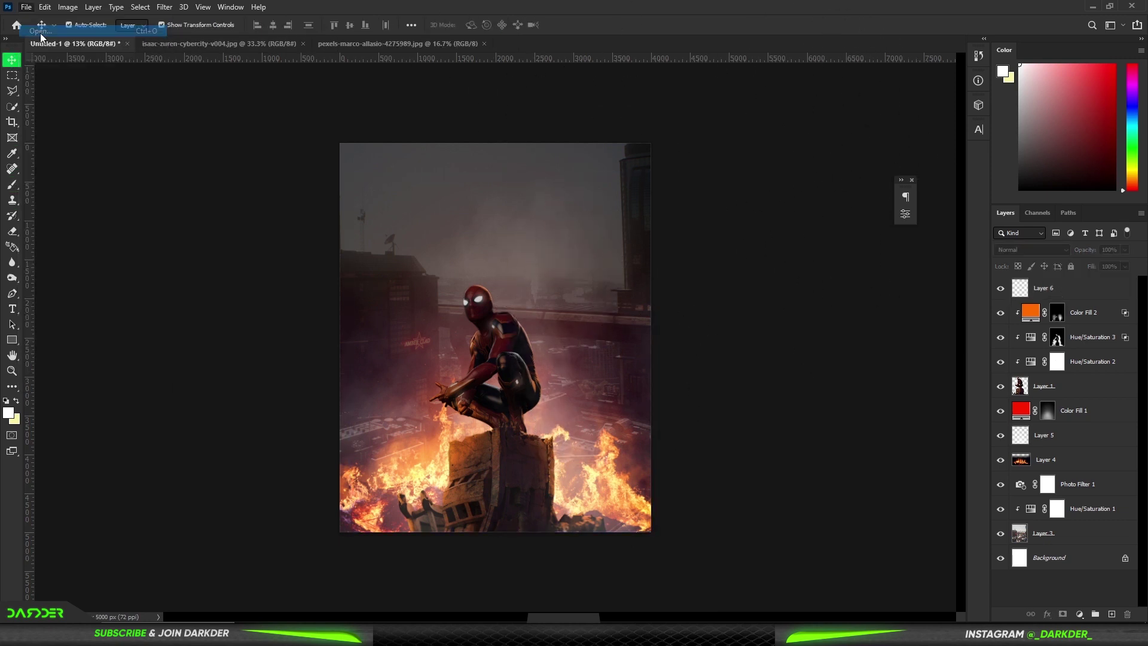
pyautogui.doubleClick(141, 75)
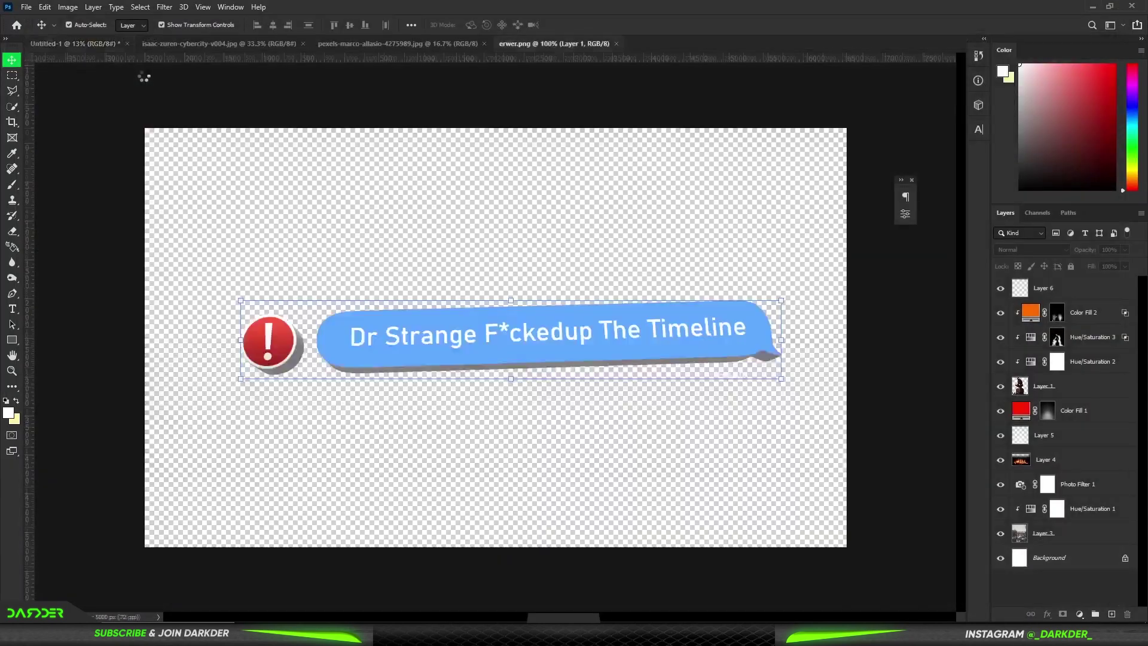
# Drag the erwer.png chat-bubble layer onto the Untitled-1 canvas as Layer 7.
pyautogui.scroll(3, 356, 382)
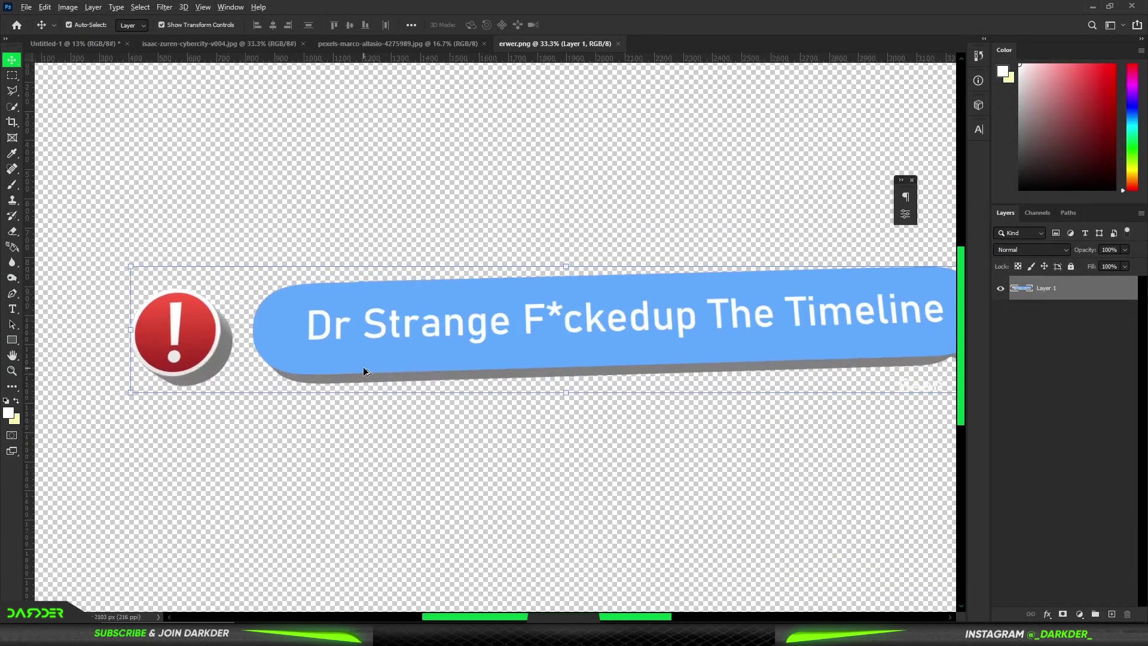
pyautogui.scroll(-2, 369, 368)
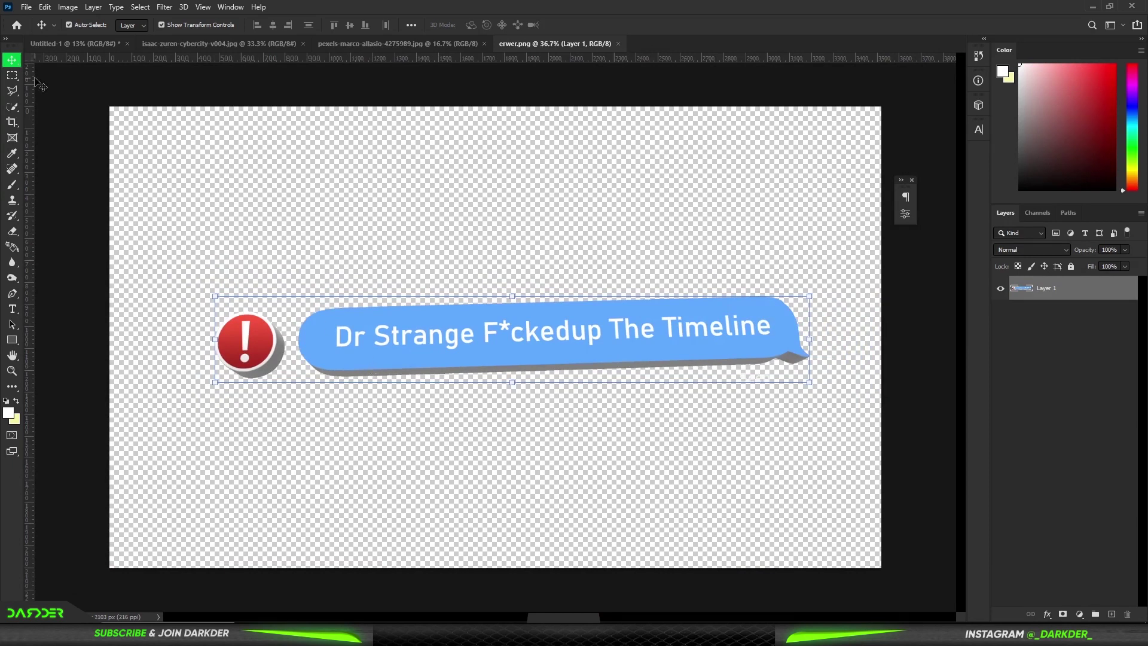
pyautogui.moveTo(296, 272); pyautogui.dragTo(459, 199)
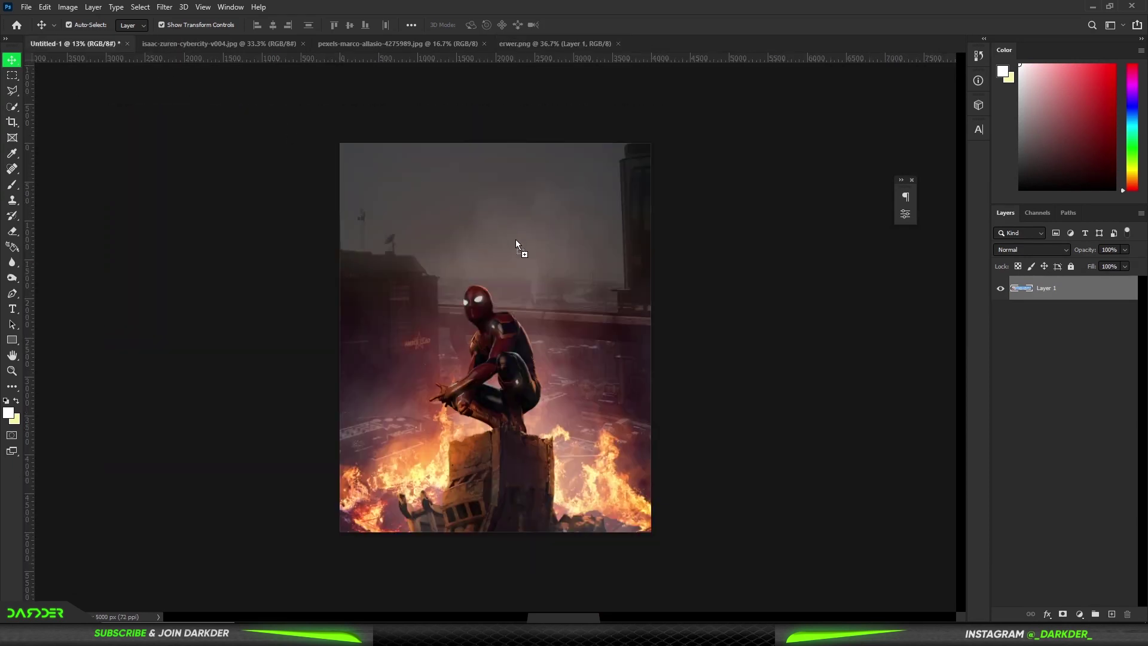
pyautogui.moveTo(515, 240)
pyautogui.mouseDown()
pyautogui.moveTo(558, 248)
pyautogui.moveTo(553, 236)
pyautogui.moveTo(551, 252)
pyautogui.mouseUp()
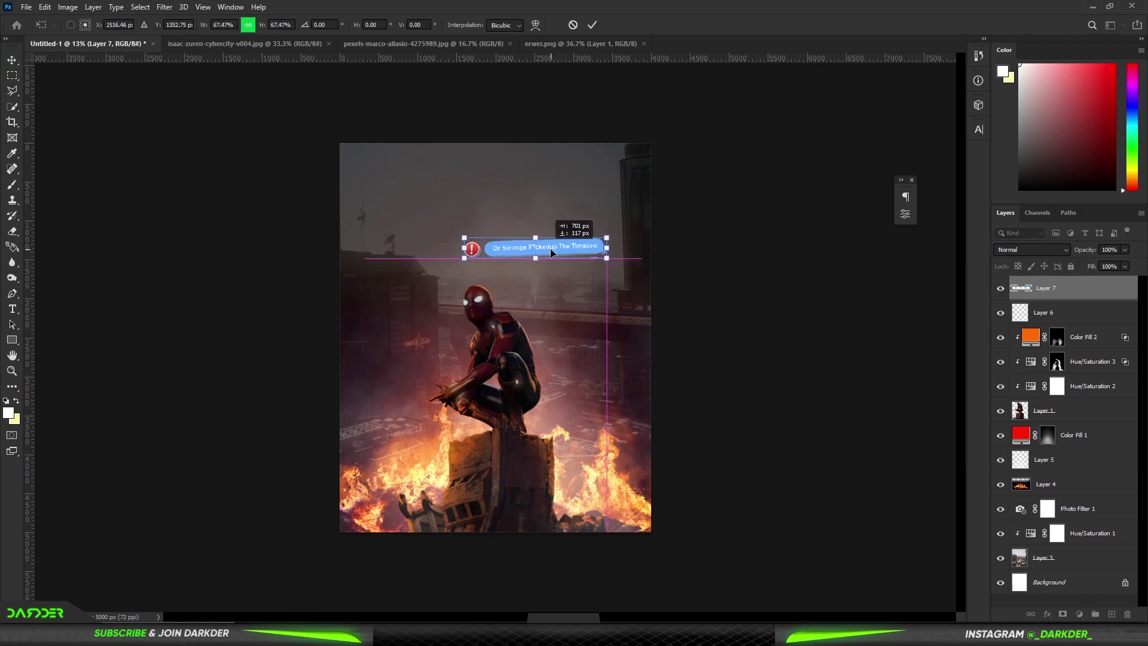
# Nudge the 67% chat bubble slightly left above Spider-Man and commit the transform.
pyautogui.moveTo(550, 252); pyautogui.dragTo(544, 251)
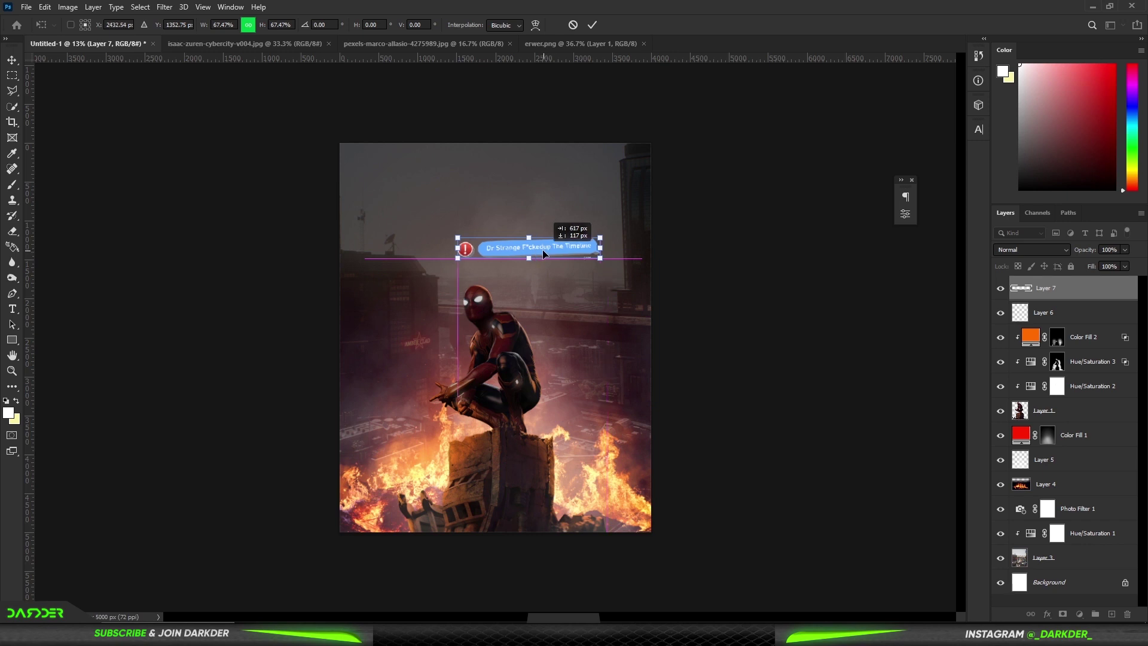
pyautogui.press('Return')
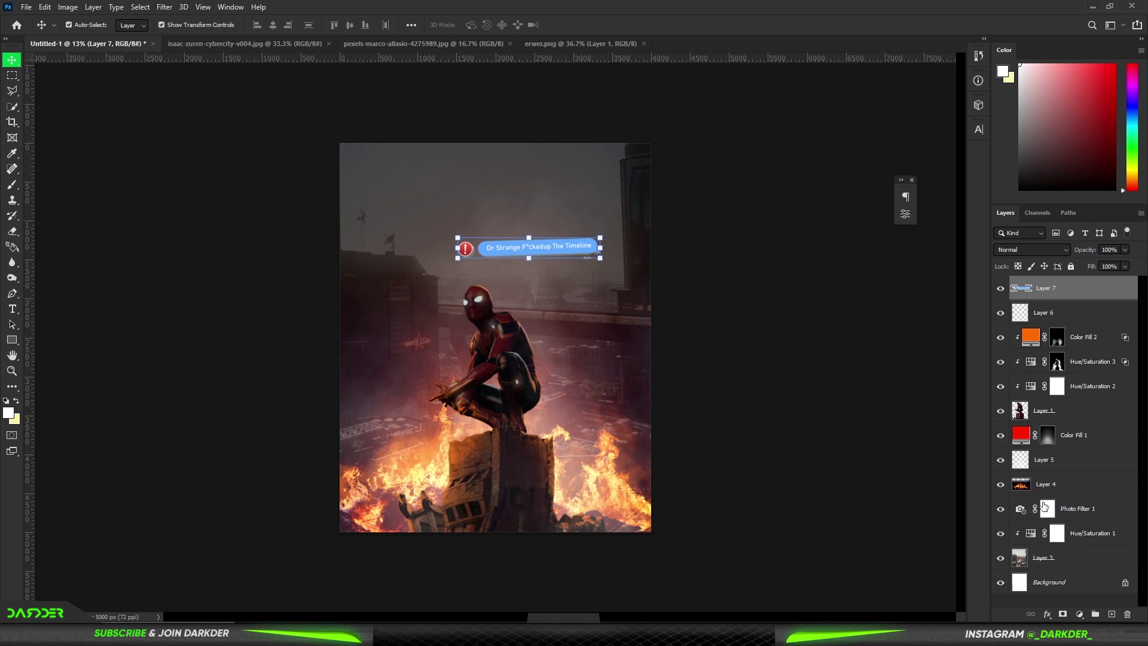
# Lower Hue/Saturation 1 Lightness to -63 to darken the city backdrop.
pyautogui.doubleClick(1034, 536)
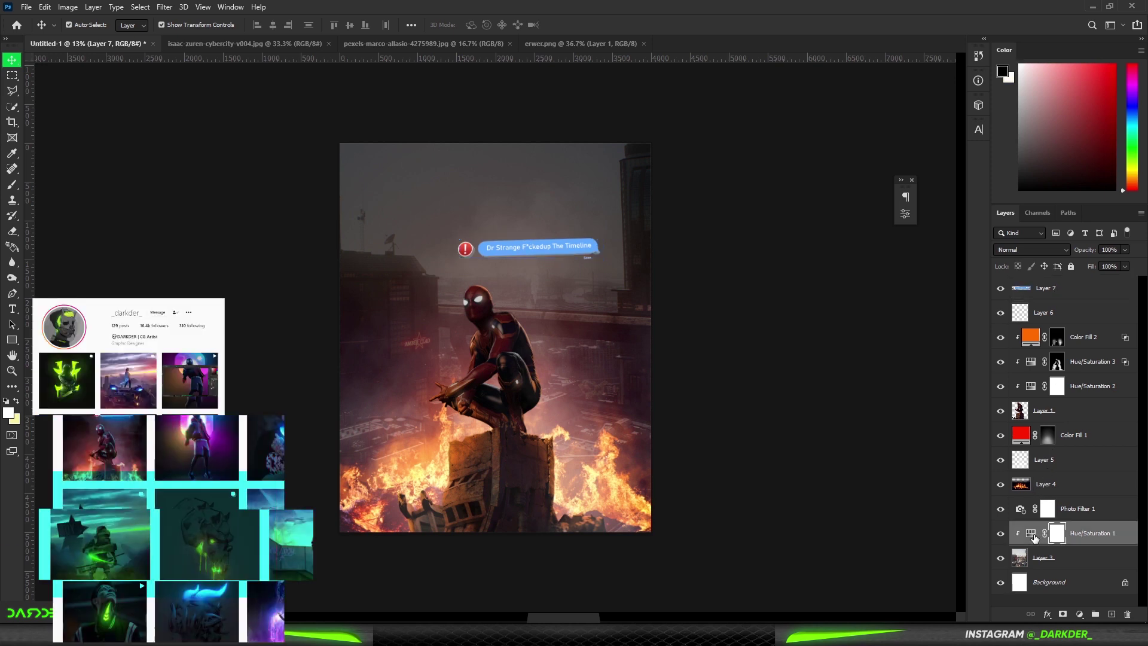
pyautogui.moveTo(765, 321); pyautogui.dragTo(761, 324)
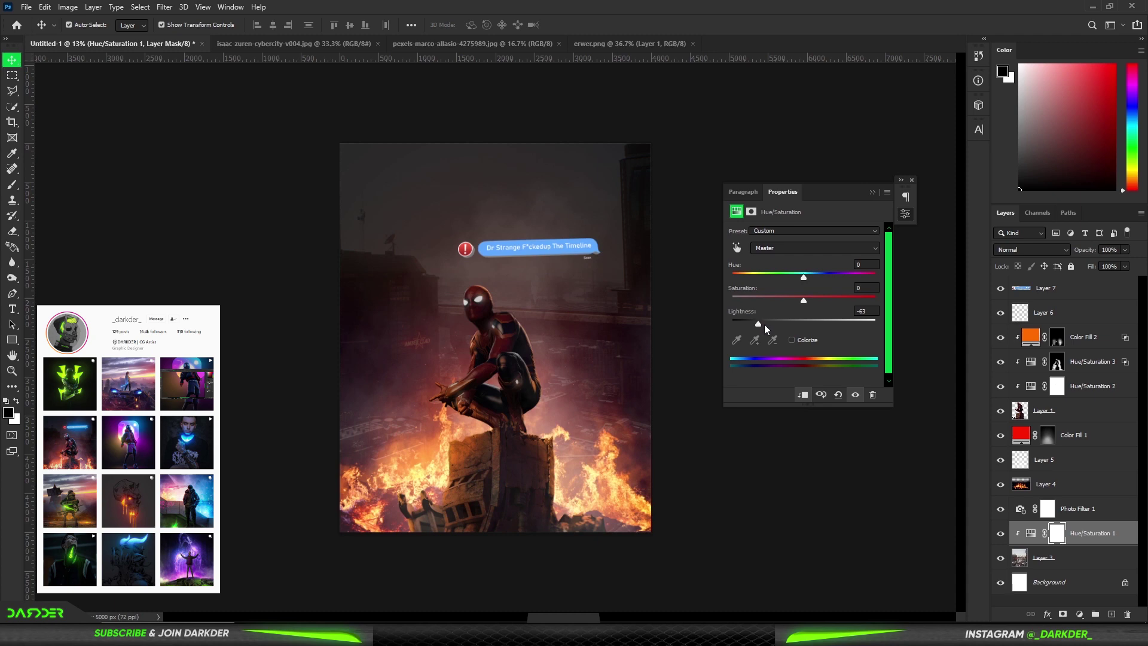
pyautogui.click(870, 192)
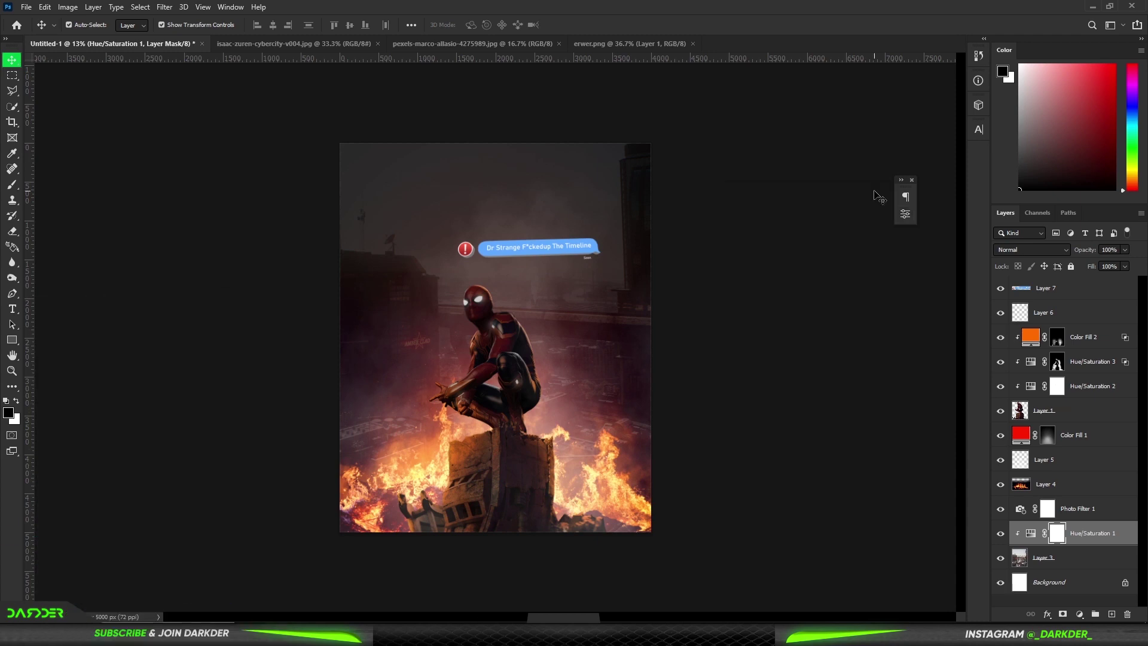
pyautogui.click(853, 197)
# On Layer 7, add and then discard an unfinished Solid Color fill, bringing up the adjustment list.
pyautogui.click(1095, 289)
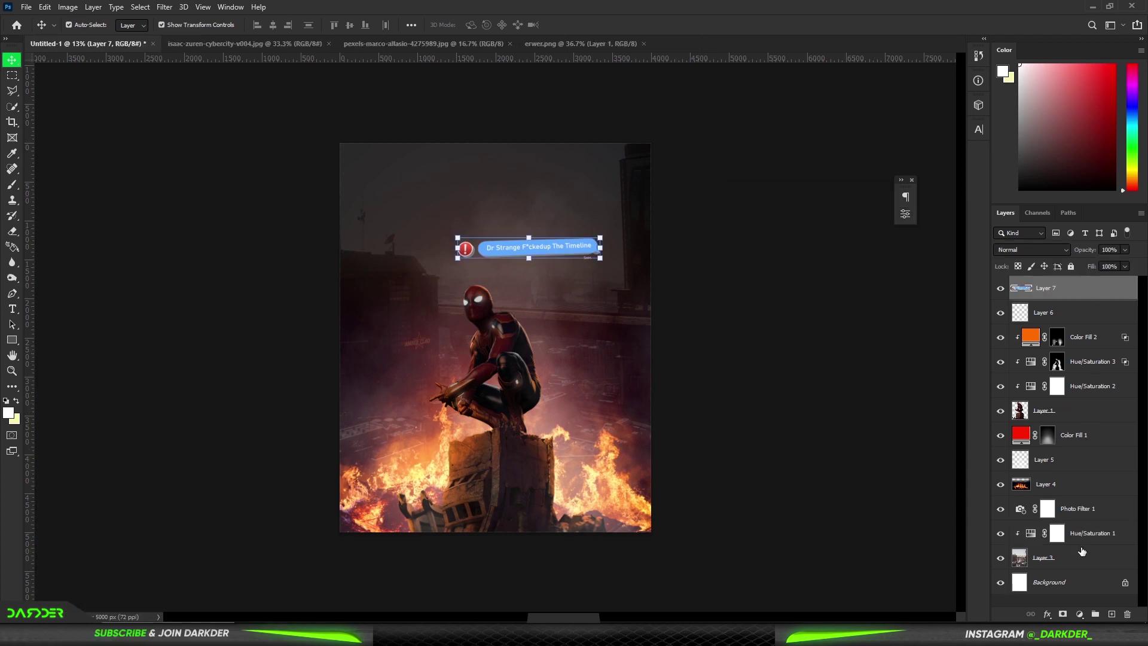
pyautogui.click(1080, 615)
pyautogui.click(1076, 399)
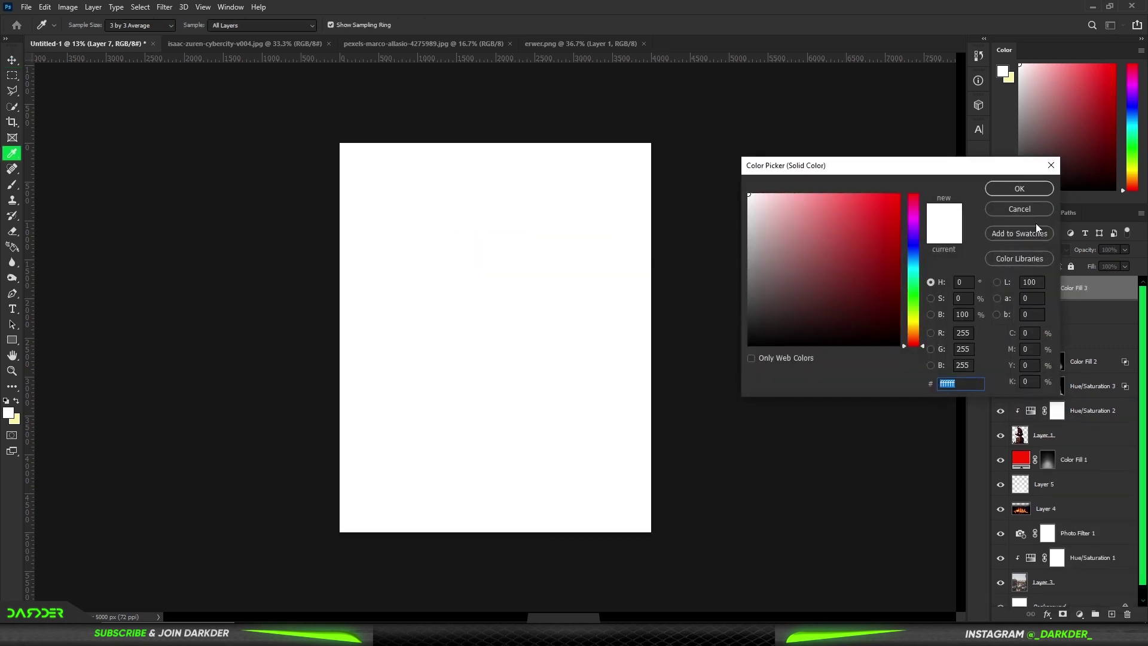
pyautogui.click(1028, 209)
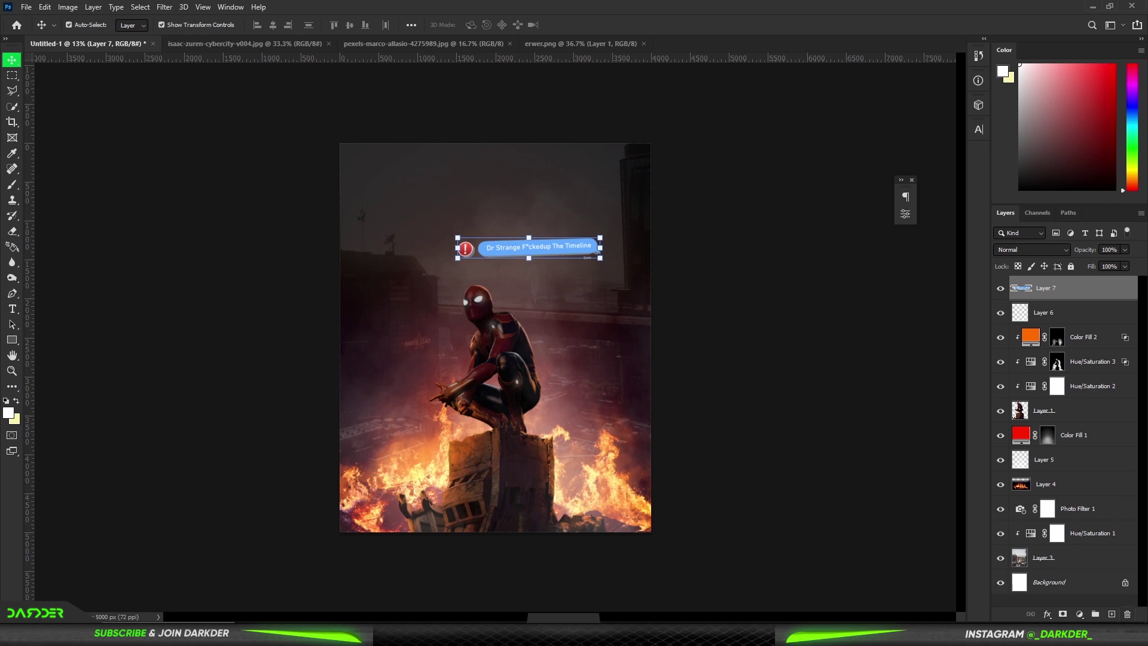
pyautogui.click(1081, 616)
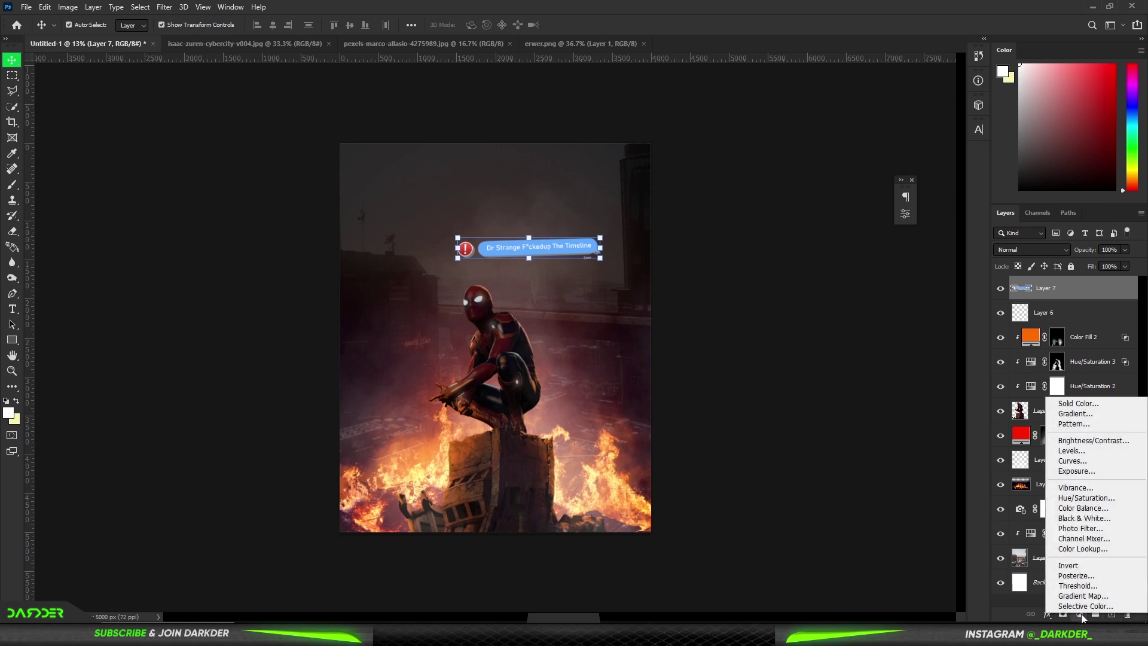
# Add a Curves 1 adjustment clipped to the chat bubble, bending the curve down to darken it.
pyautogui.click(1073, 455)
pyautogui.click(803, 396)
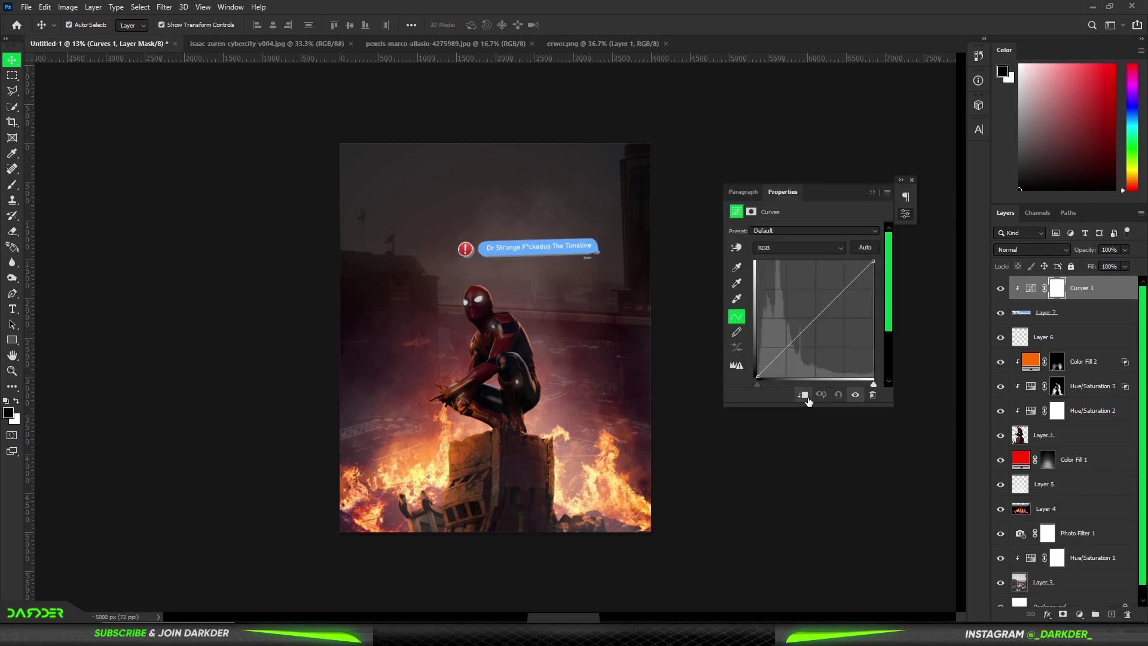
pyautogui.click(854, 293)
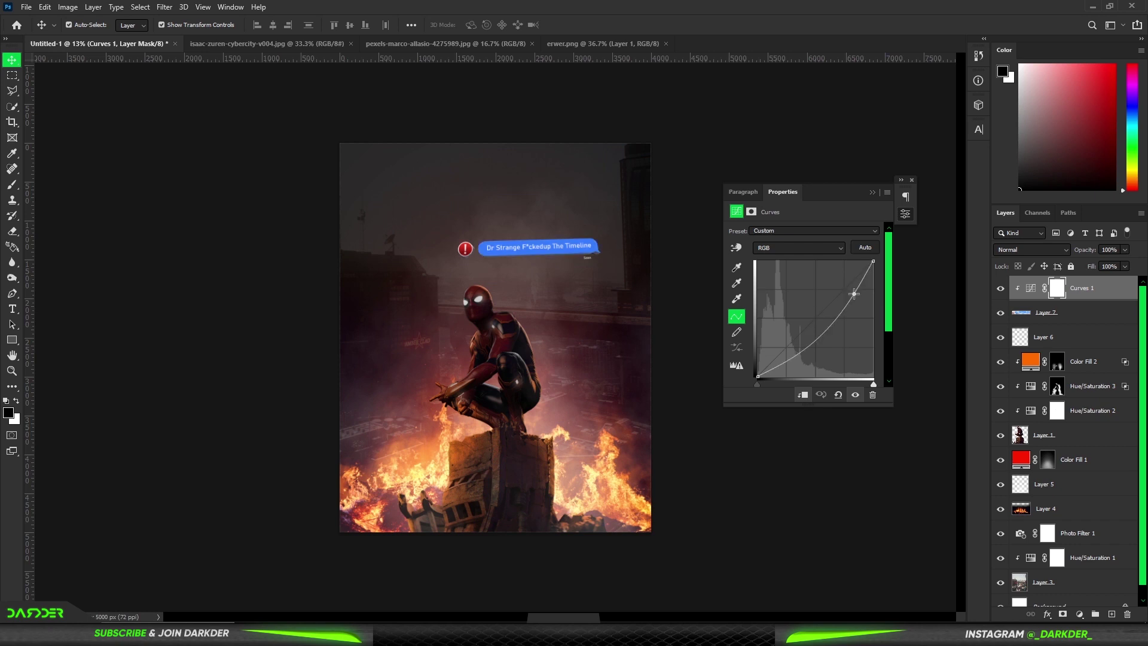
pyautogui.click(871, 192)
# Add a Solid Color fill layer in blue 00ccff, shifted slightly deeper.
pyautogui.click(1079, 615)
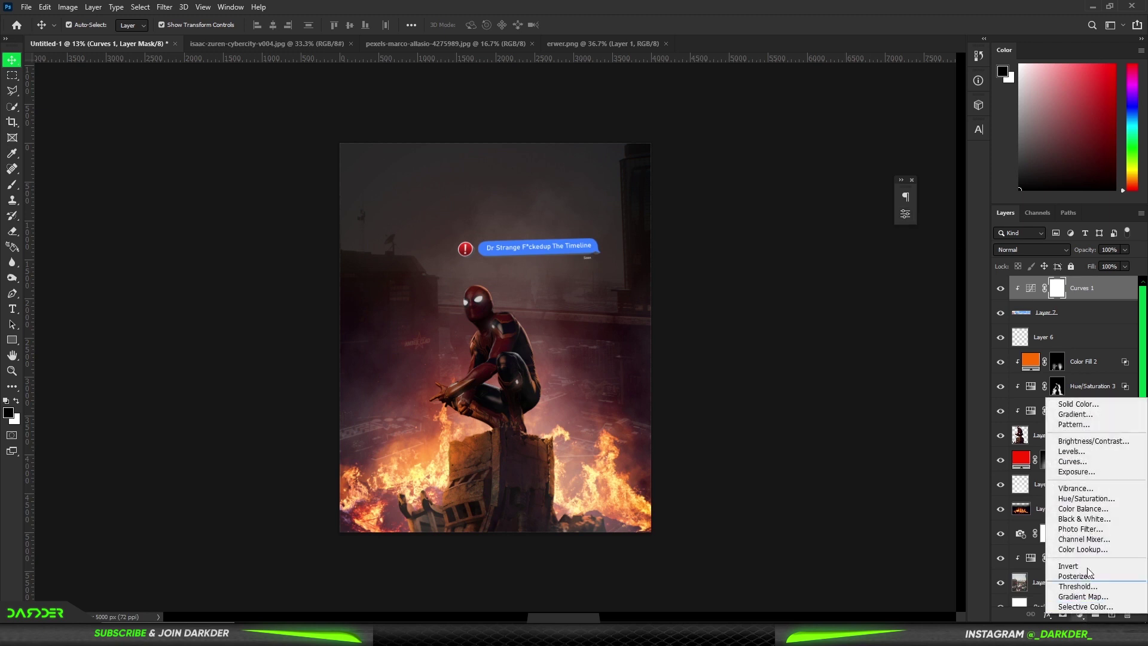
pyautogui.click(1079, 401)
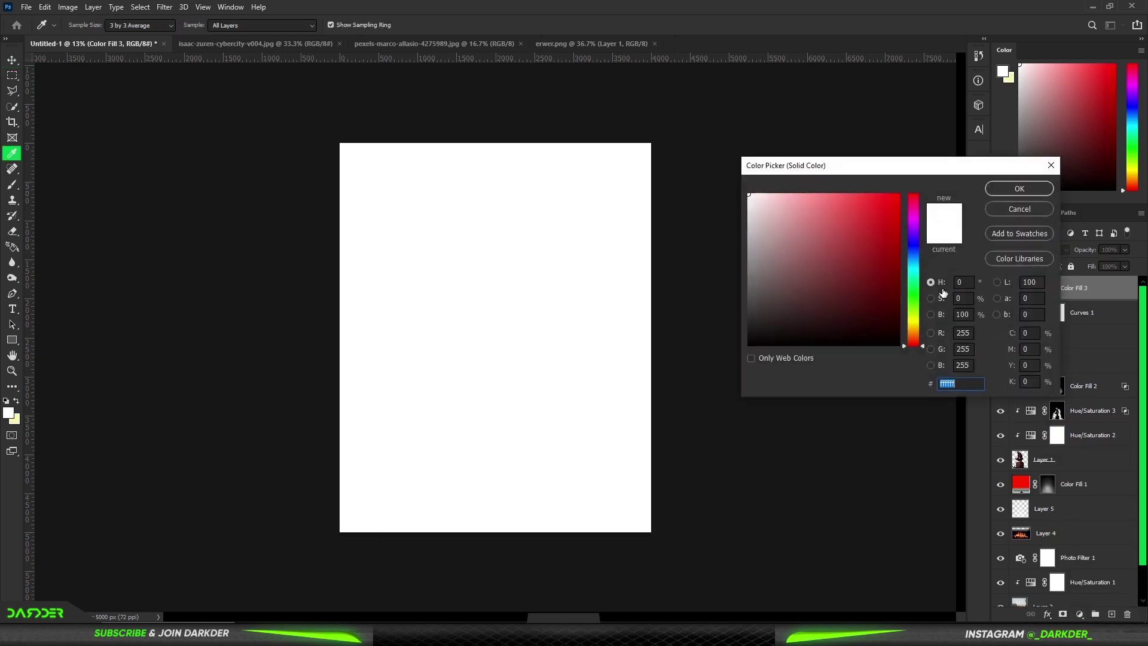
pyautogui.write('00ccff')
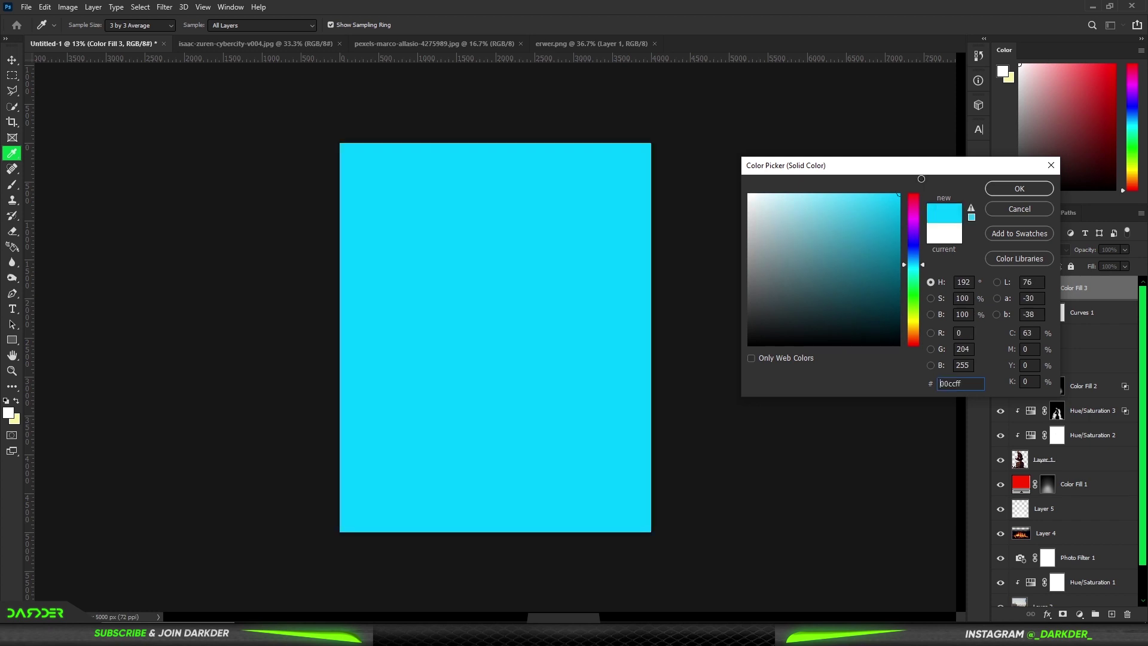
pyautogui.click(915, 260)
pyautogui.click(1004, 189)
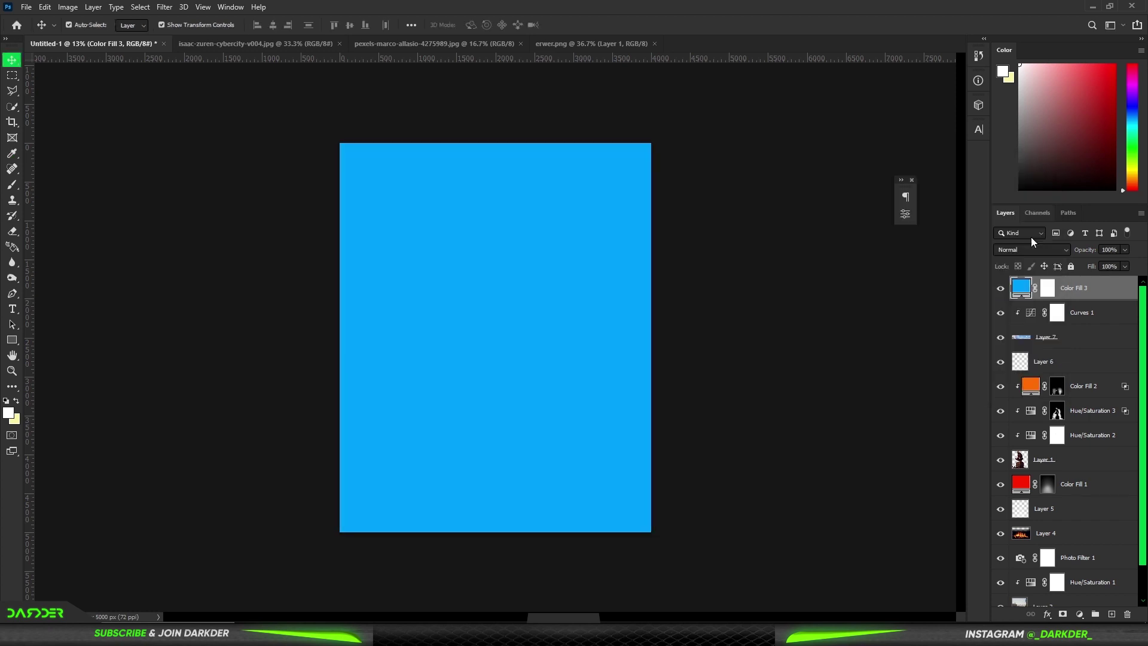
# Blend the blue fill as Linear Dodge (Add) after trying Color Dodge, and target its mask.
pyautogui.click(1034, 249)
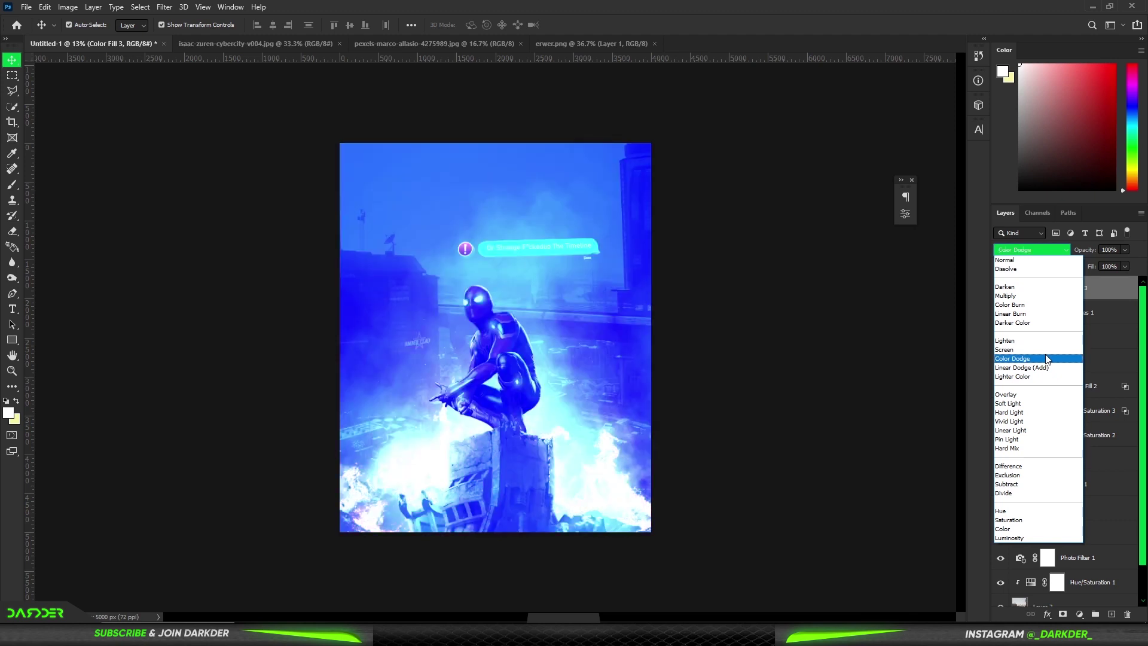
pyautogui.click(1047, 360)
pyautogui.click(1046, 250)
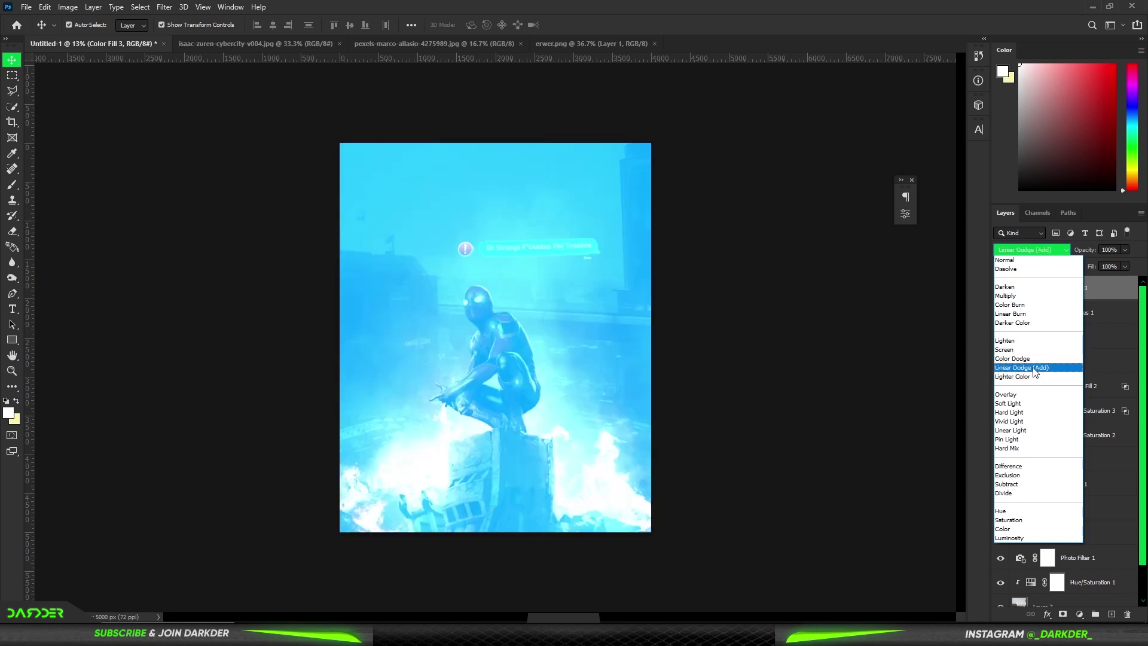
pyautogui.click(1034, 368)
pyautogui.click(1049, 289)
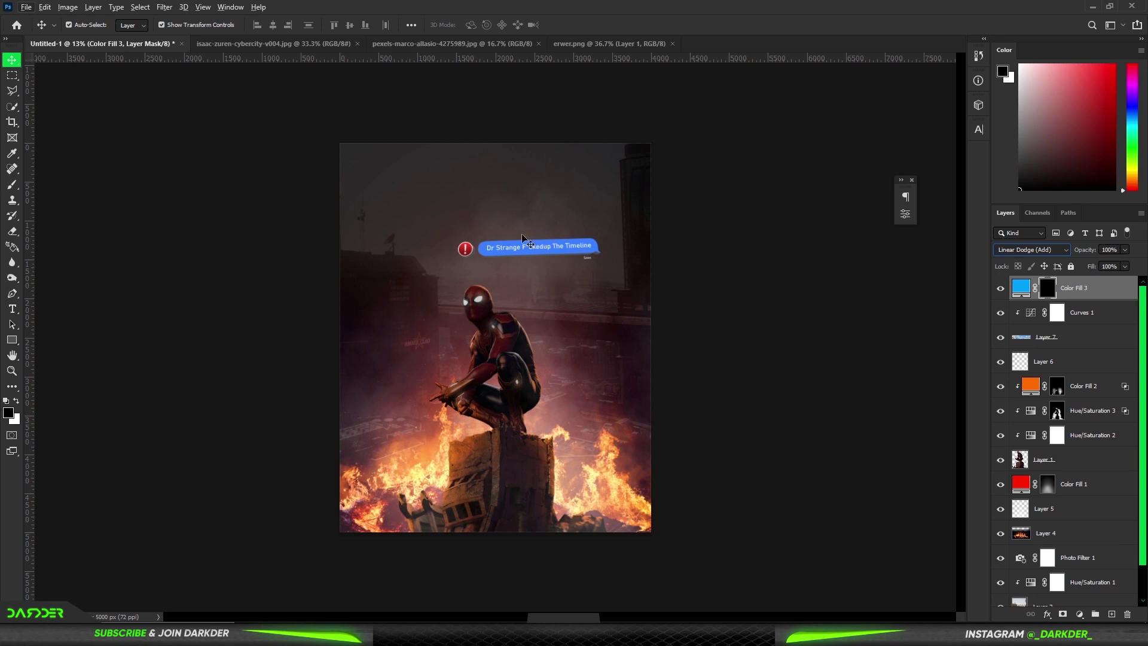
# With a soft white brush, paint a blue glow around the bubble on Color Fill 3's mask.
pyautogui.click(11, 187)
pyautogui.press('x')
pyautogui.rightClick(580, 291)
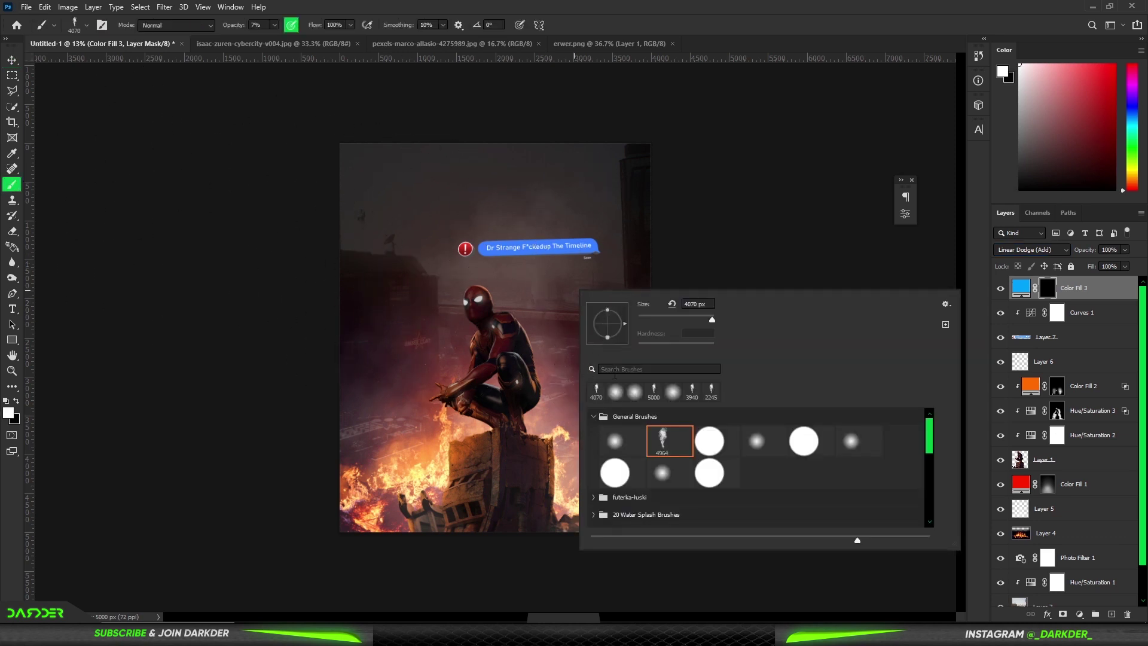
pyautogui.press('Escape')
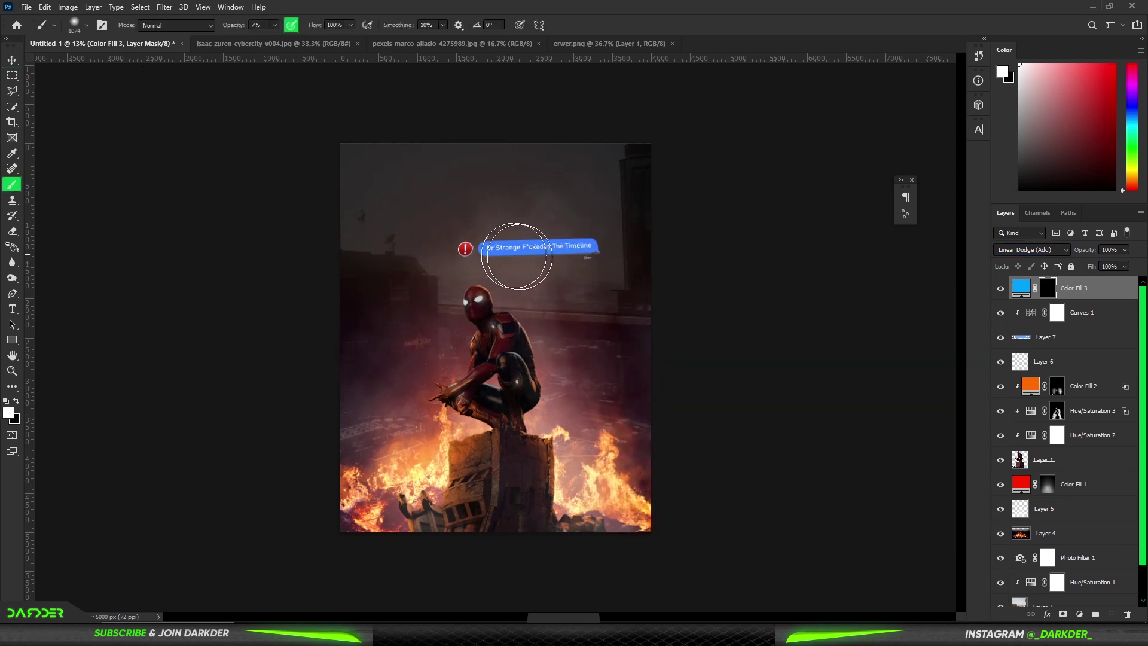
pyautogui.scroll(3, 546, 241)
pyautogui.scroll(3, 546, 241)
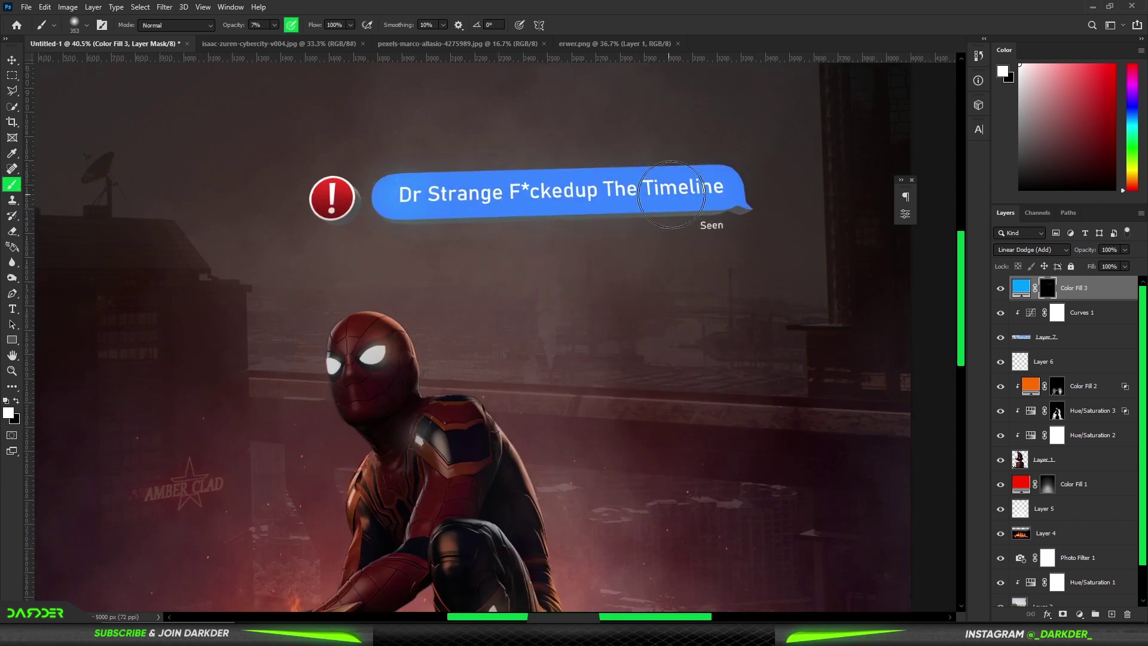
pyautogui.moveTo(729, 189); pyautogui.dragTo(391, 195)
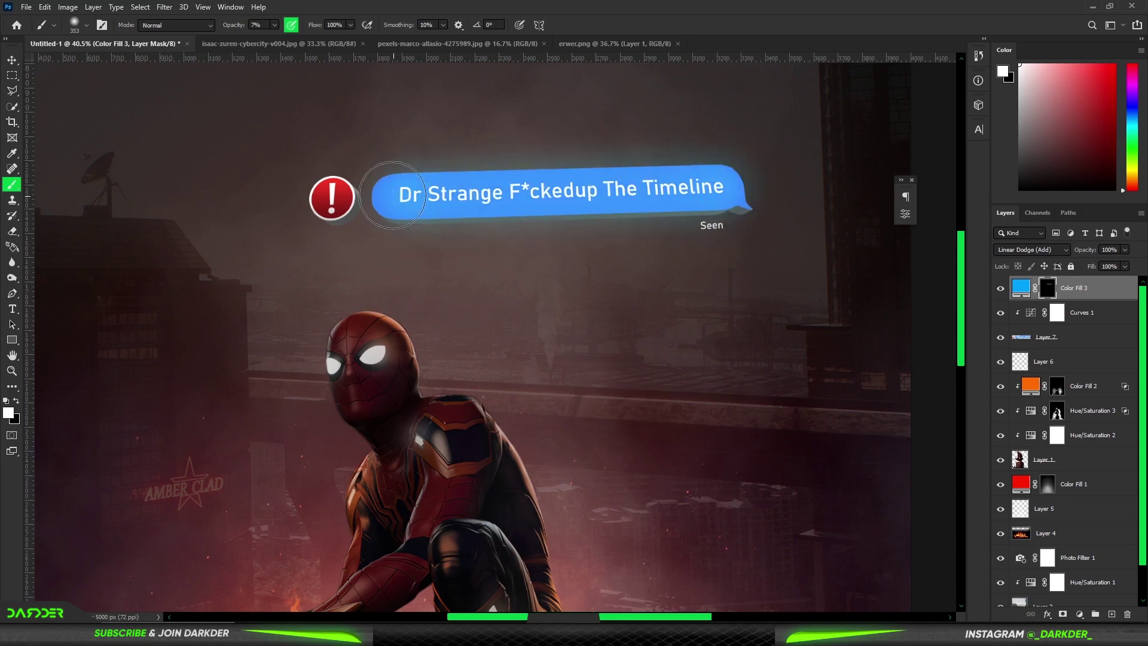
# Start shifting Color Fill 3's colour toward a deeper blue 0072ff.
pyautogui.scroll(-3, 390, 195)
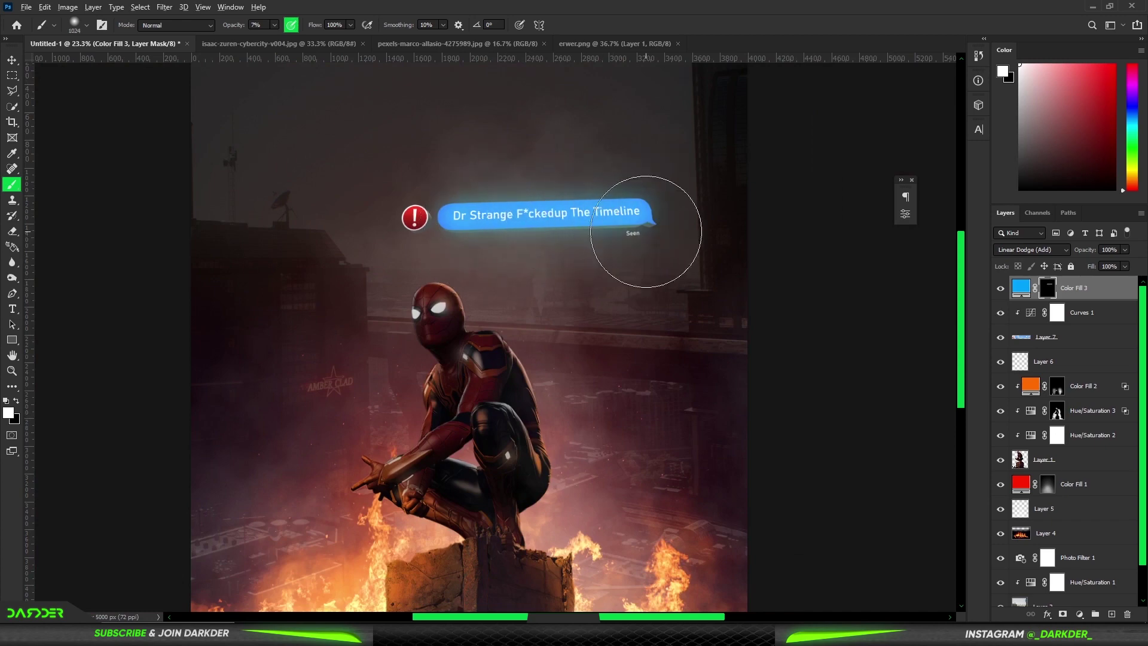
pyautogui.scroll(-3, 646, 231)
pyautogui.scroll(2, 573, 226)
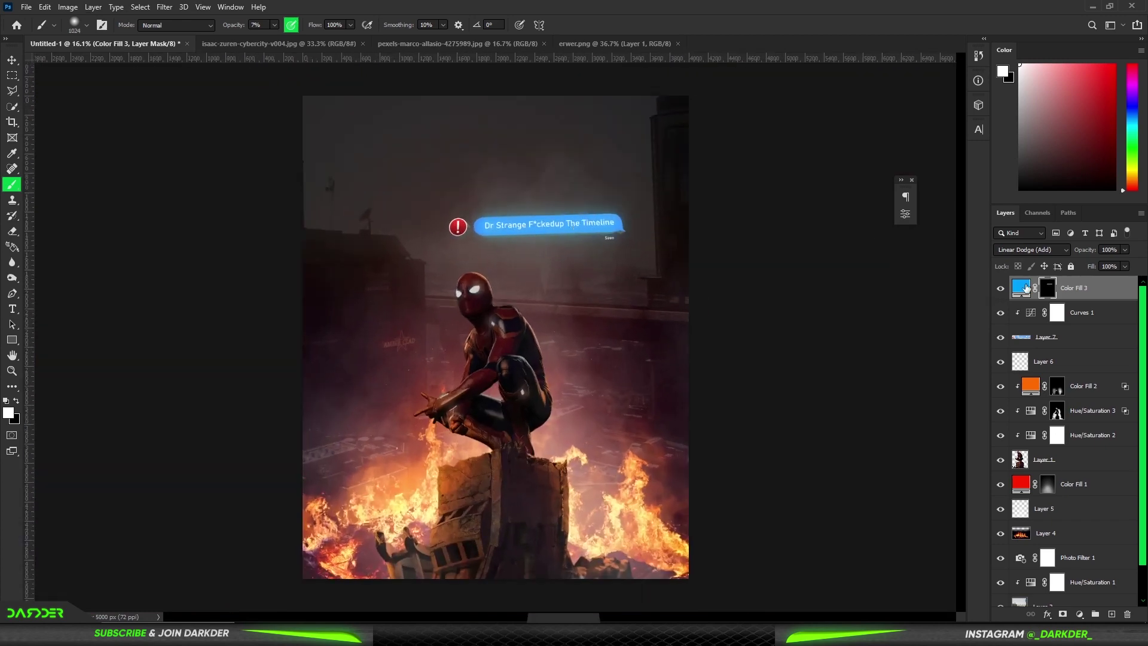
pyautogui.doubleClick(1026, 289)
pyautogui.moveTo(911, 267); pyautogui.dragTo(912, 256)
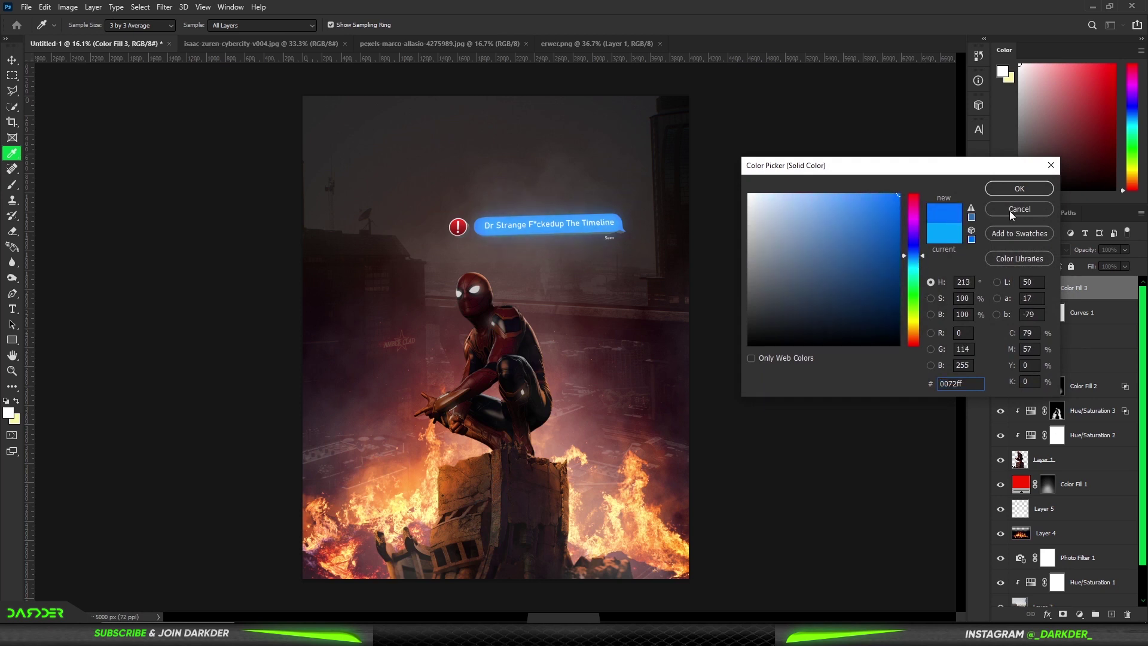
# Apply the 0072ff blue glow and add a red ff0000 Solid Color fill layer.
pyautogui.click(1019, 189)
pyautogui.click(1079, 615)
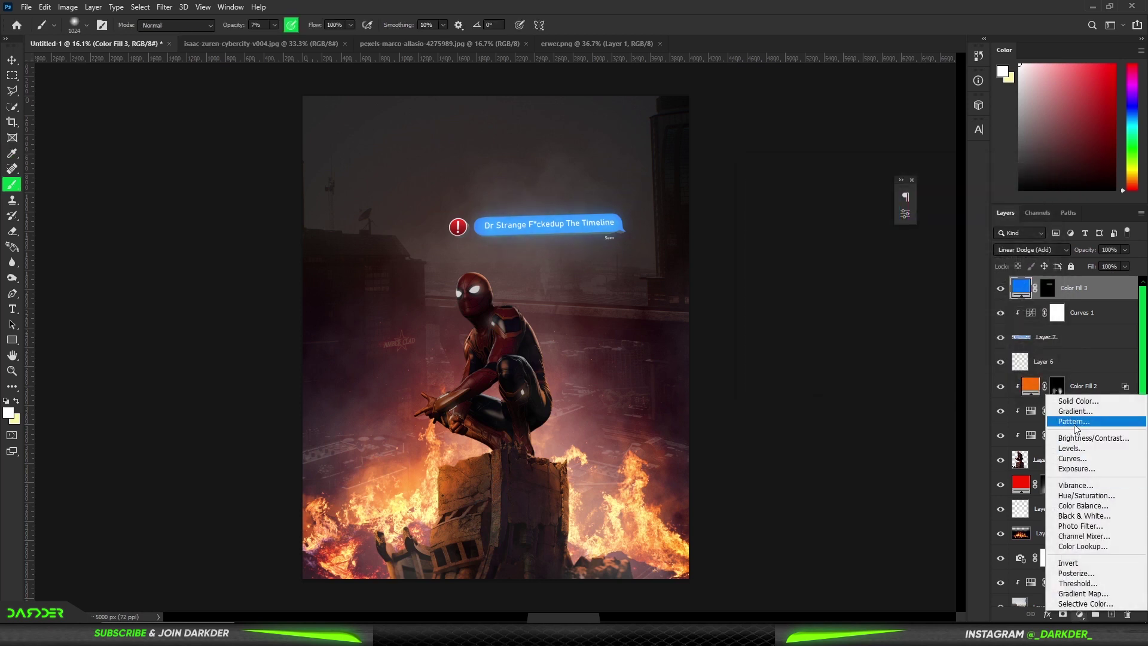
pyautogui.click(1078, 402)
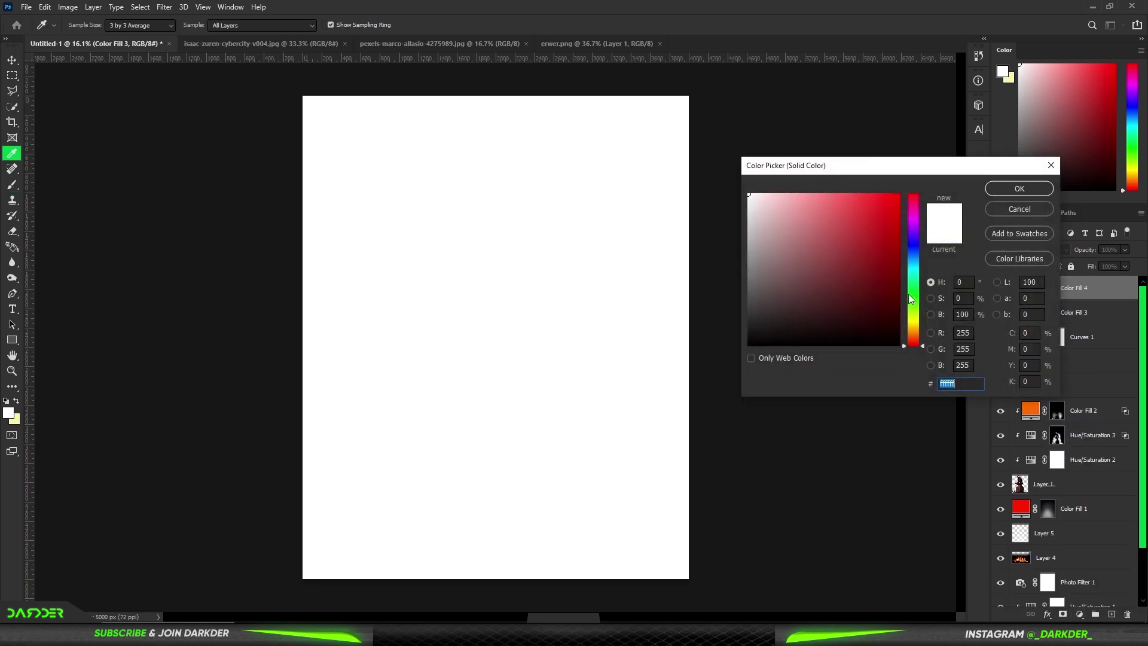
pyautogui.write('ff0000')
pyautogui.click(1018, 188)
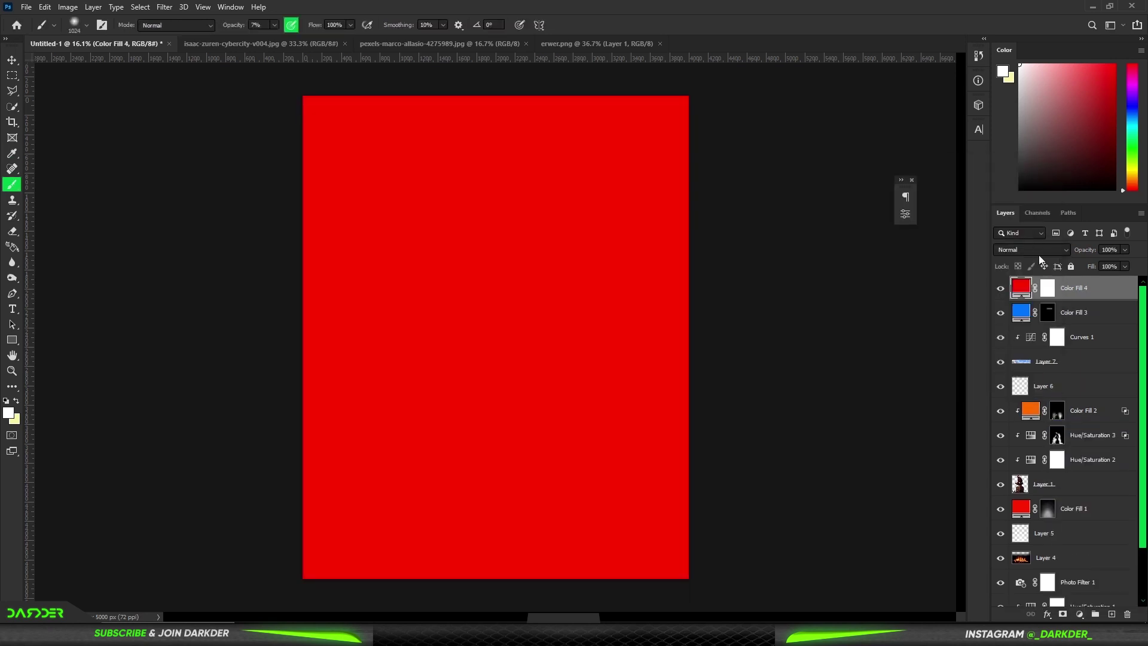
# Blend the red fill as Linear Dodge (Add) and invert its mask to hide it.
pyautogui.click(1034, 250)
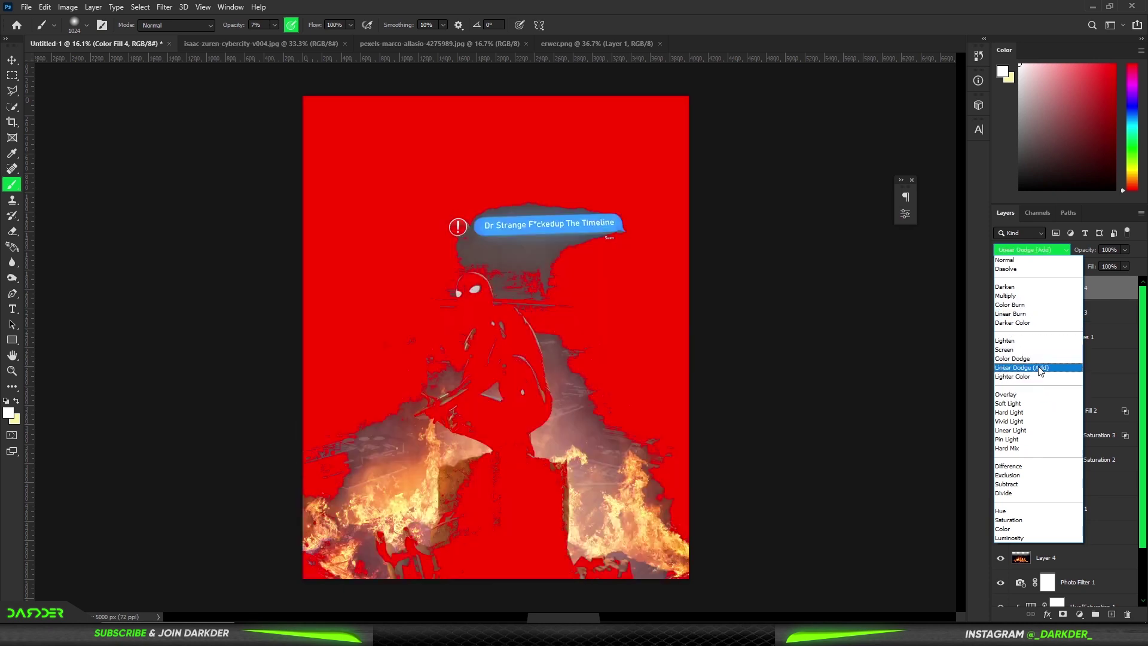
pyautogui.click(1043, 367)
pyautogui.click(1052, 290)
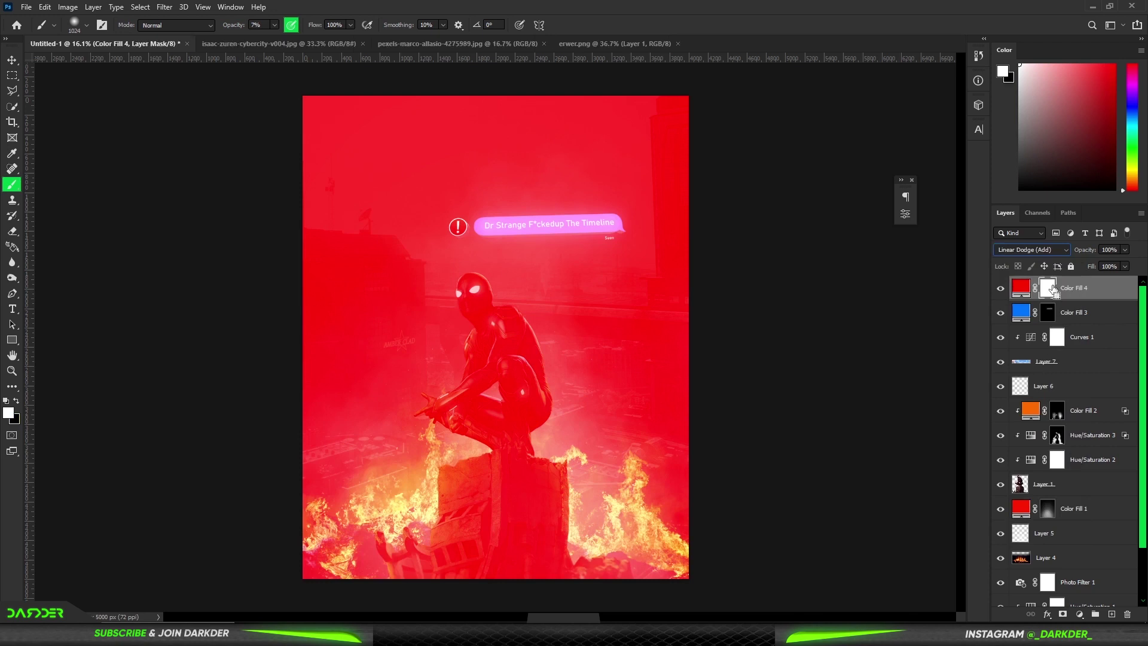
pyautogui.hotkey('ctrl', 'i')
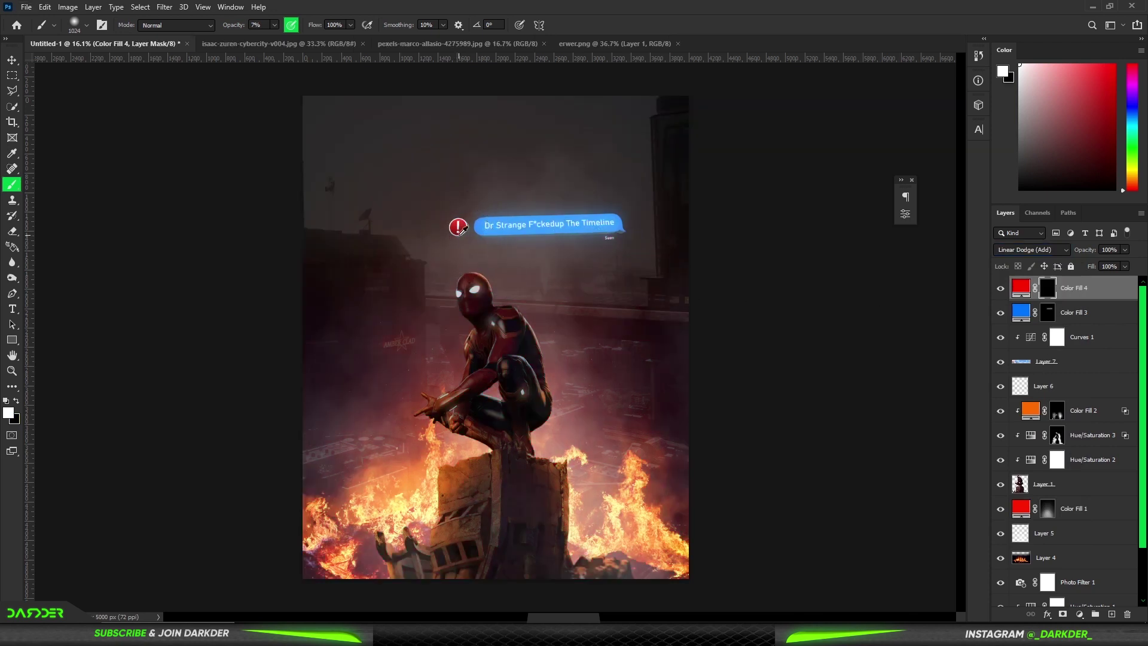
# Dab a faint red glow over the alert icon on Color Fill 4's mask with a soft 472 px, 7% brush.
pyautogui.scroll(5, 460, 230)
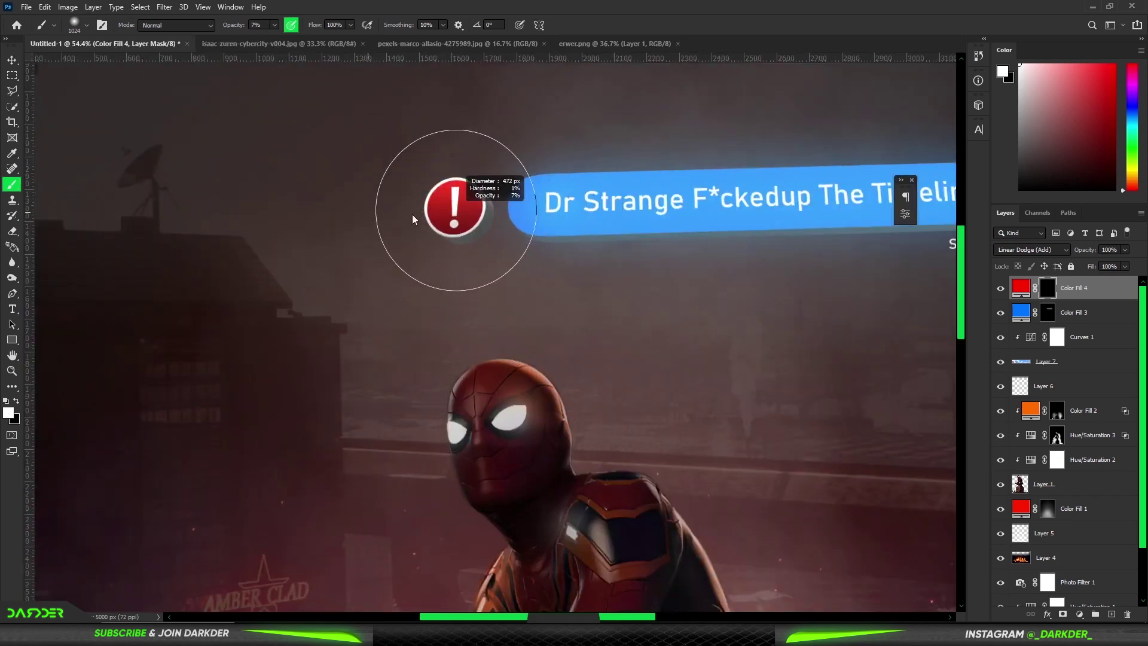
pyautogui.click(455, 210)
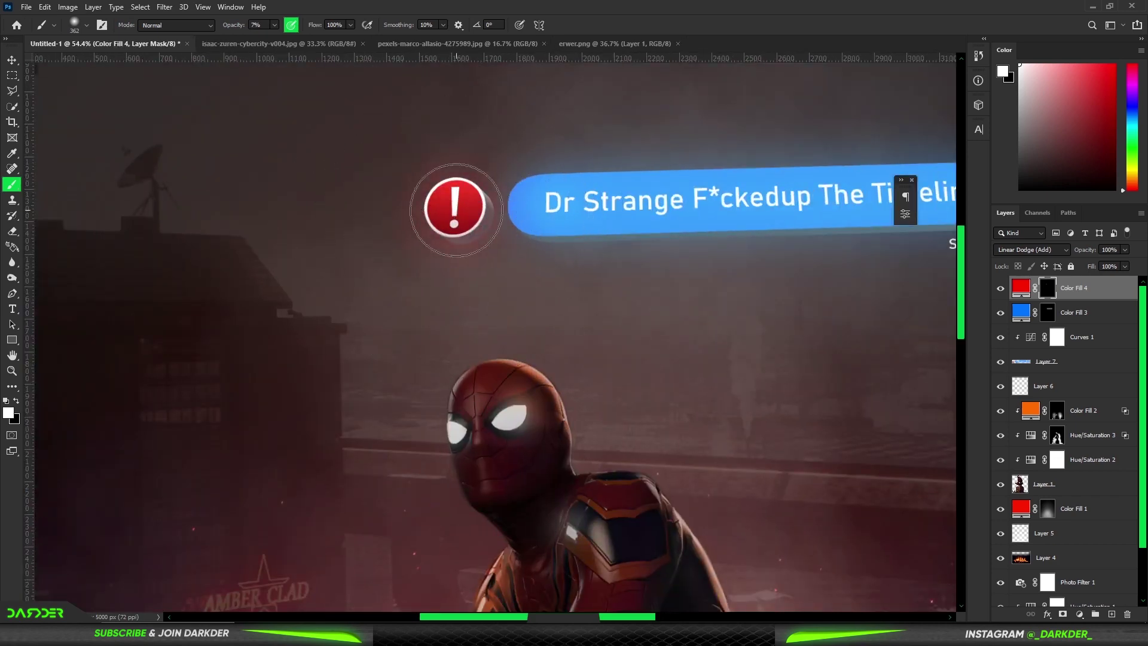
pyautogui.scroll(-3, 472, 214)
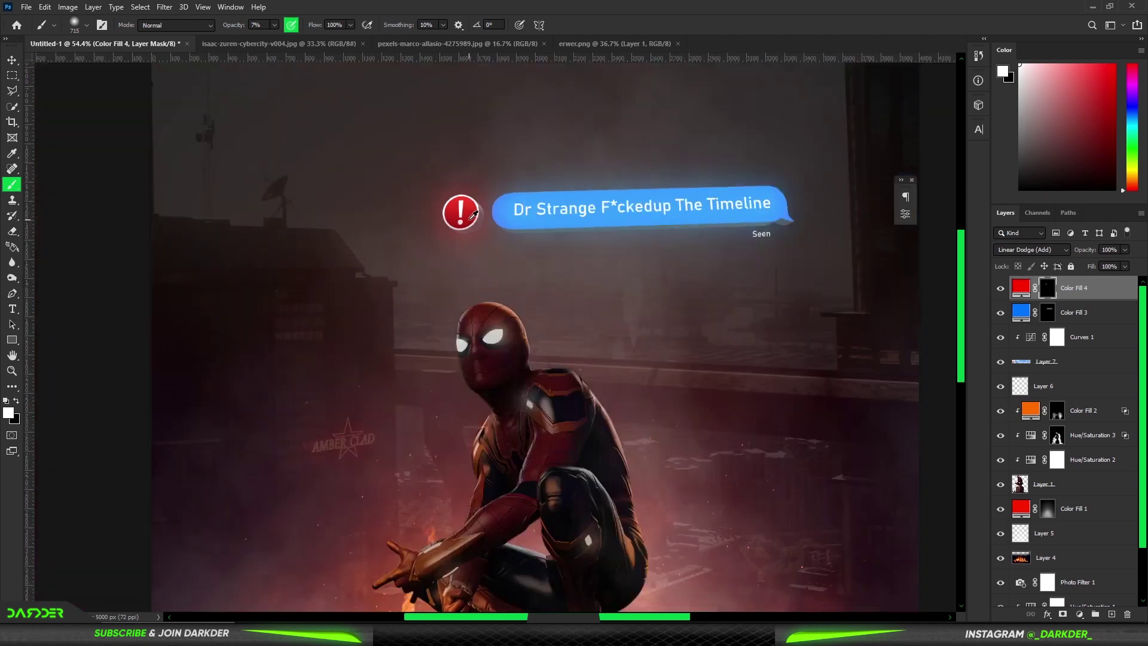
pyautogui.scroll(-2, 473, 214)
pyautogui.scroll(-2, 481, 224)
pyautogui.scroll(-1, 490, 239)
pyautogui.scroll(-1, 499, 251)
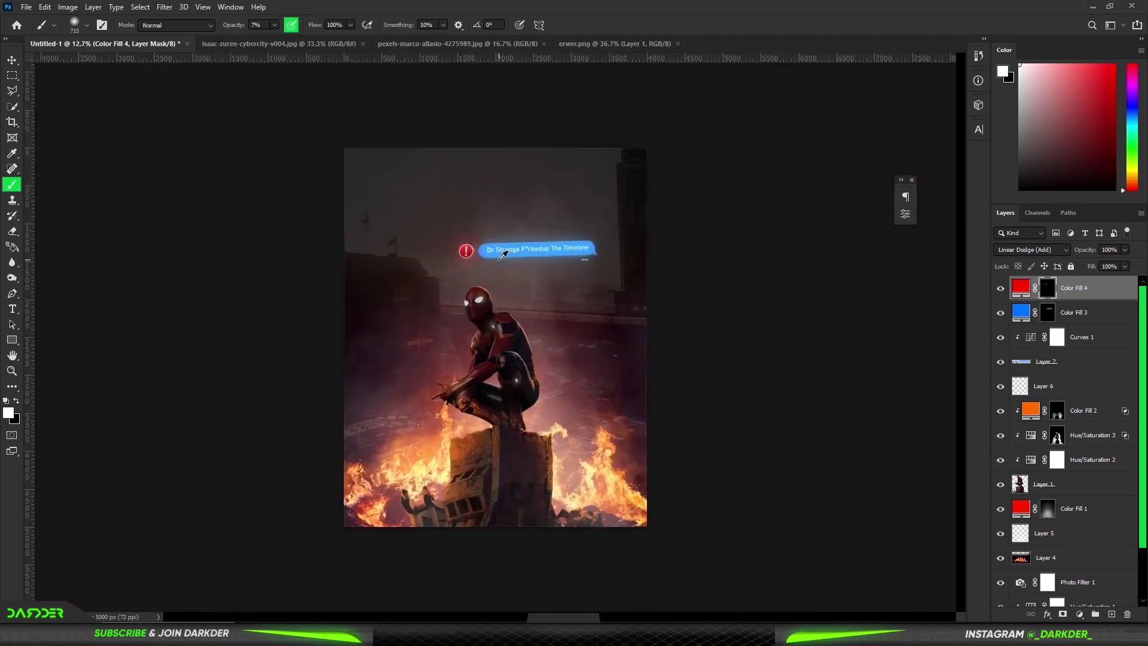
pyautogui.scroll(1, 503, 255)
pyautogui.scroll(1, 502, 254)
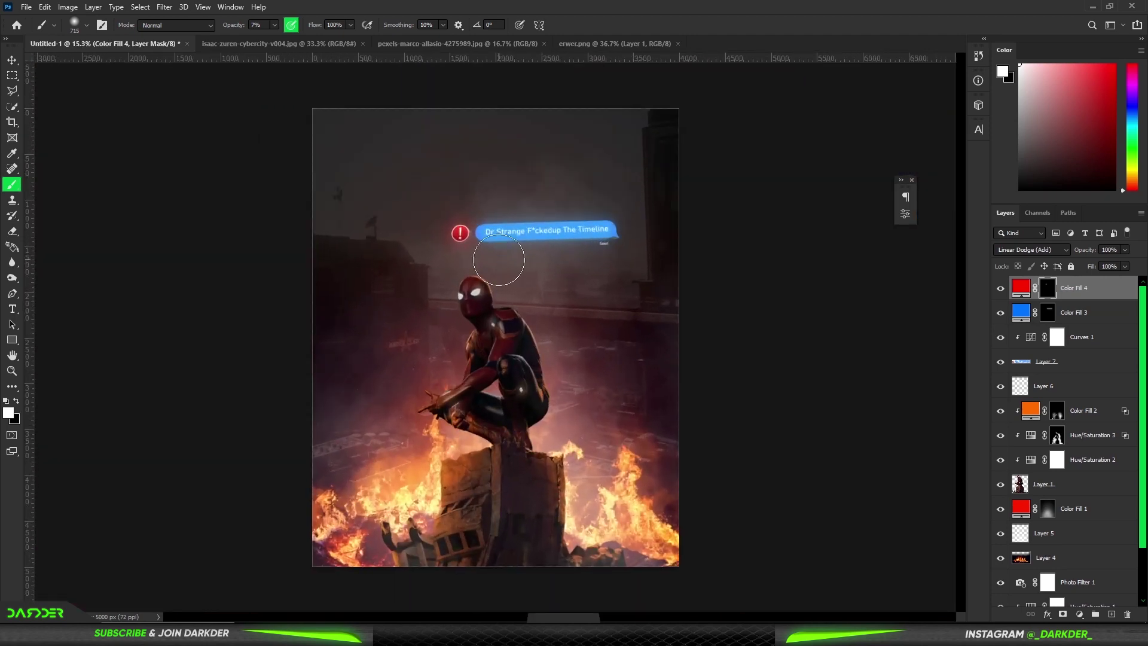